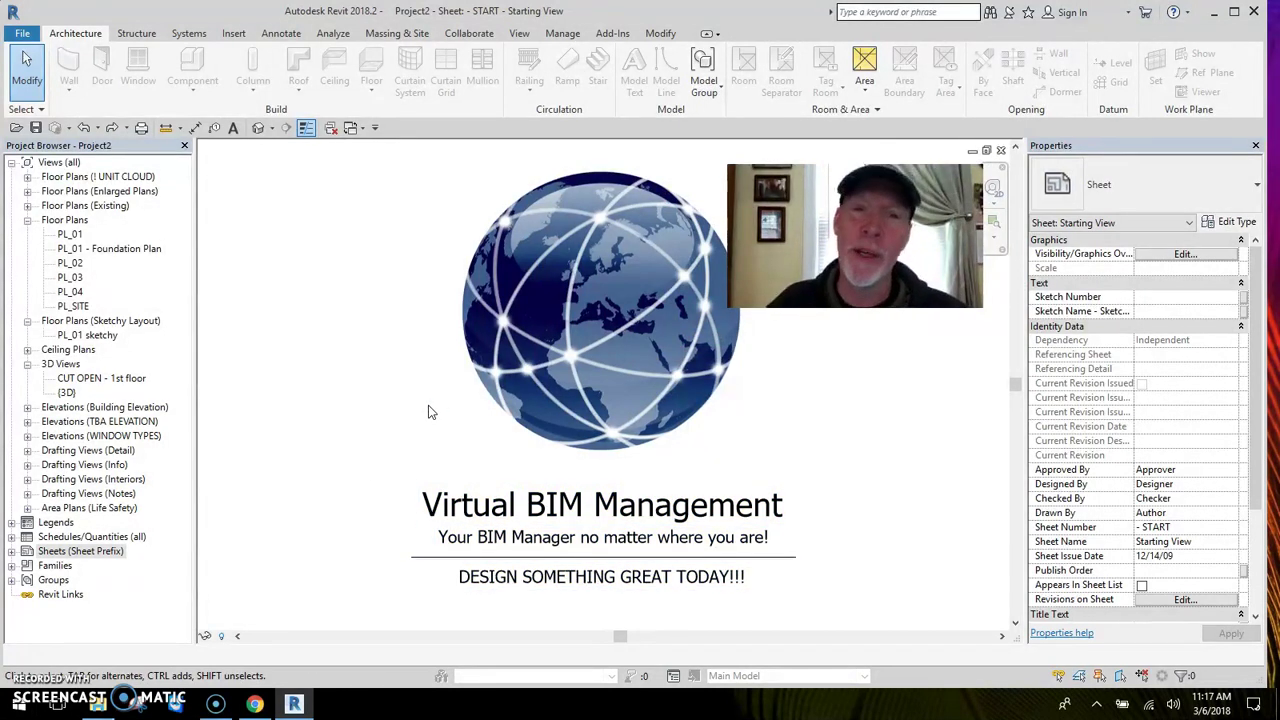
In PL_01, link BLDG from Consultant.rvt using Auto - Origin to Origin positioning.
{"action": "double_click", "coordinate": [71, 236]}
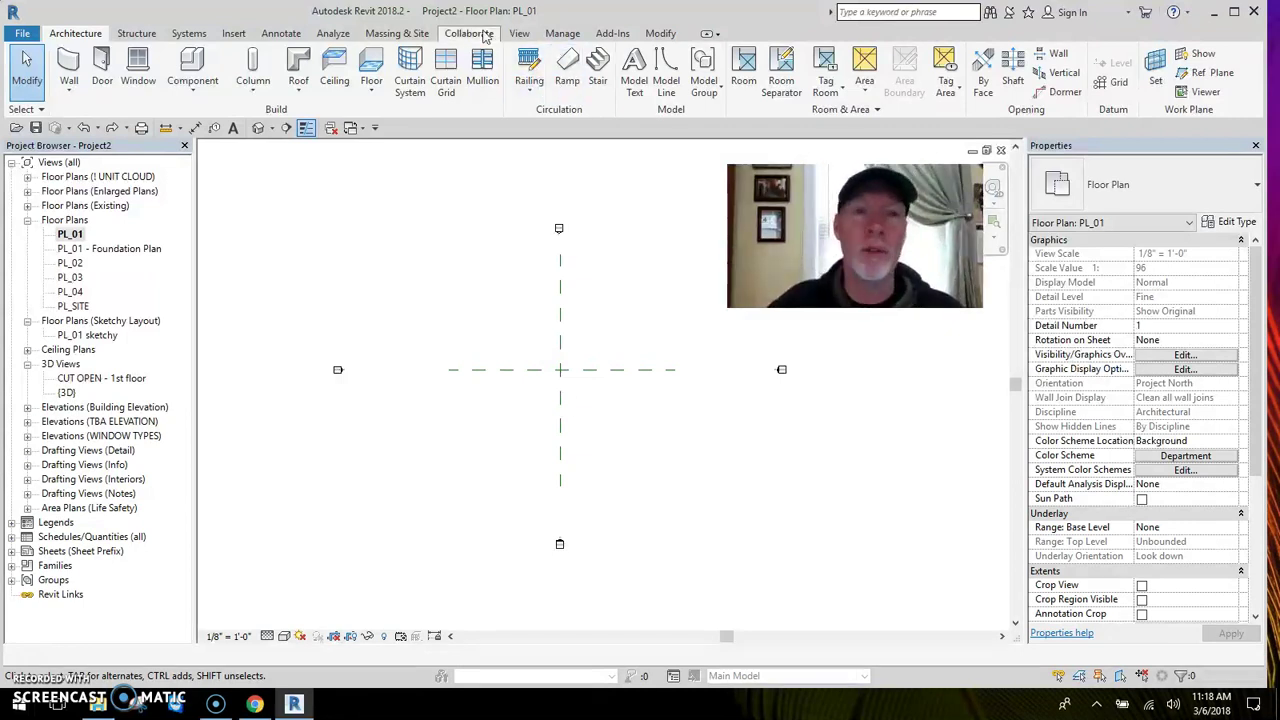
{"action": "left_click", "coordinate": [235, 35]}
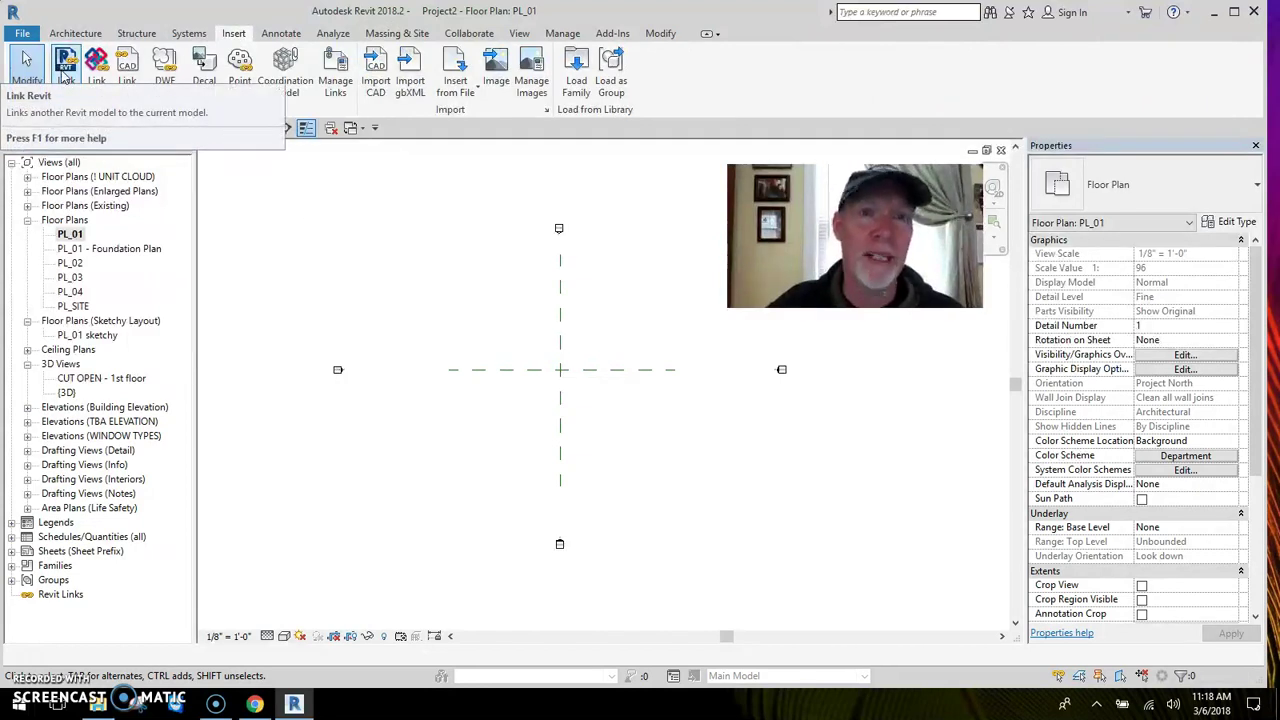
{"action": "left_click", "coordinate": [64, 74]}
{"action": "scroll", "coordinate": [490, 335], "scroll_direction": "down", "scroll_amount": 1}
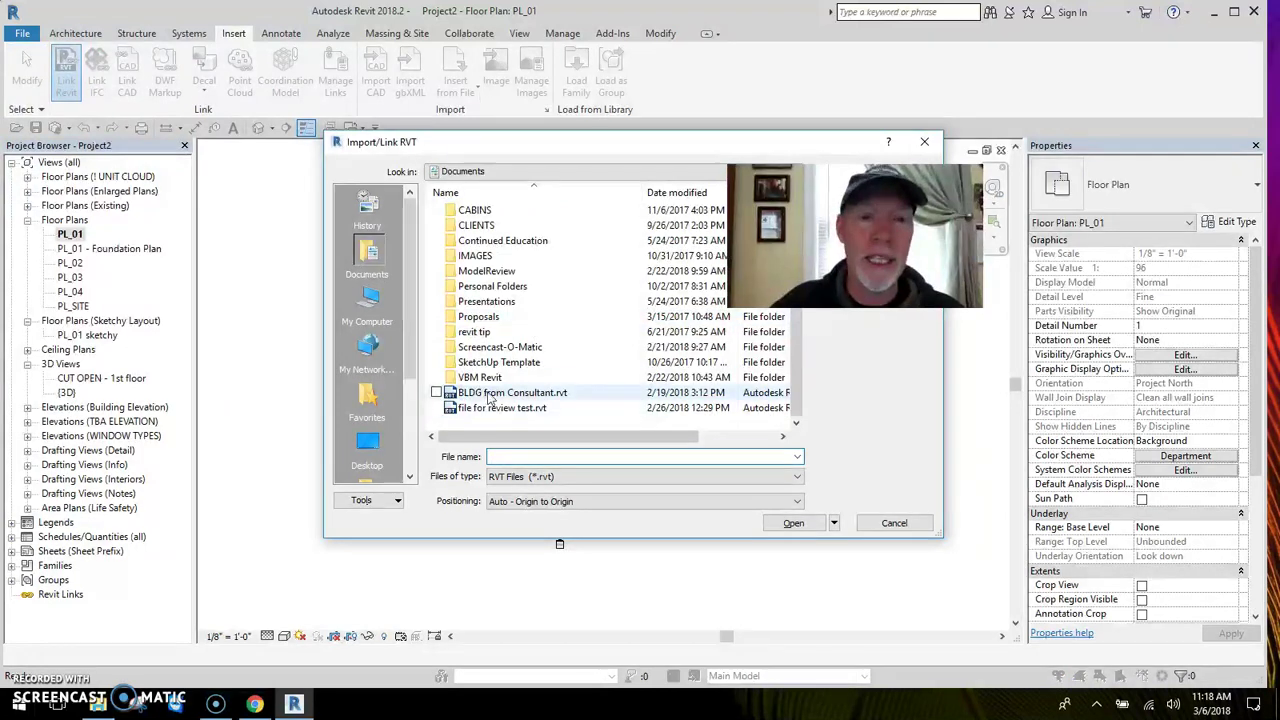
{"action": "left_click", "coordinate": [550, 395]}
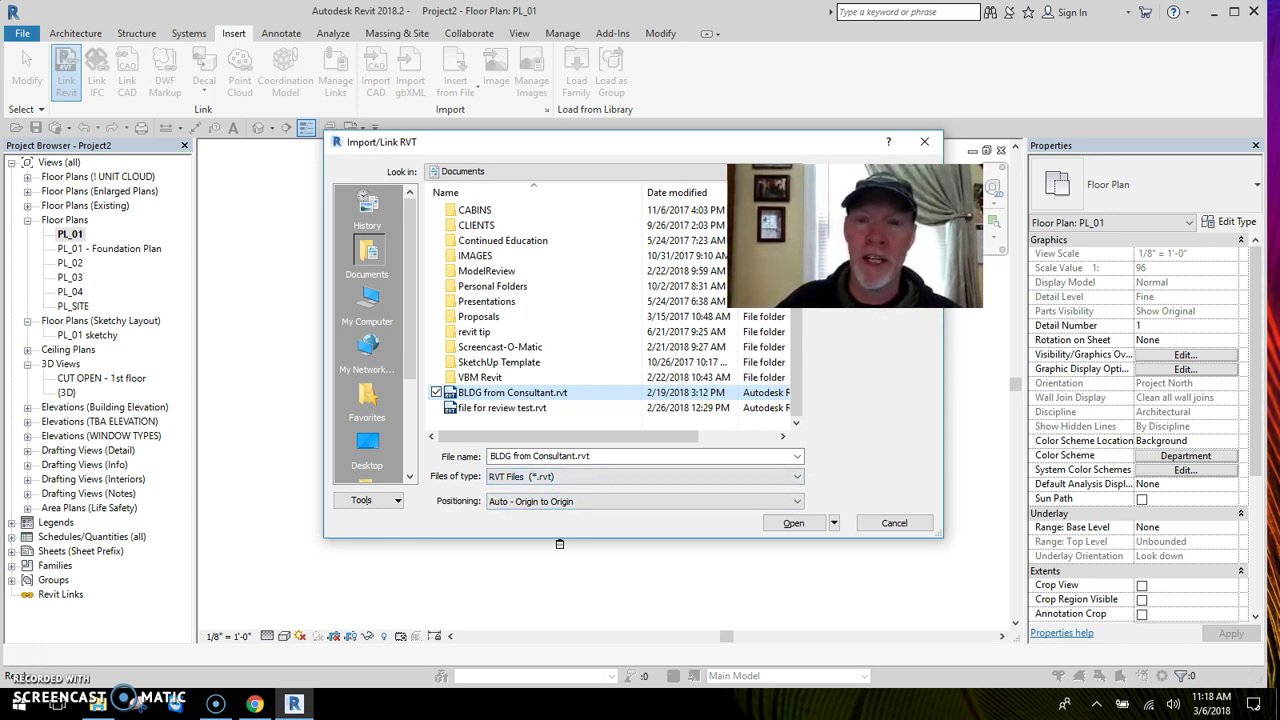
{"action": "left_click", "coordinate": [790, 525]}
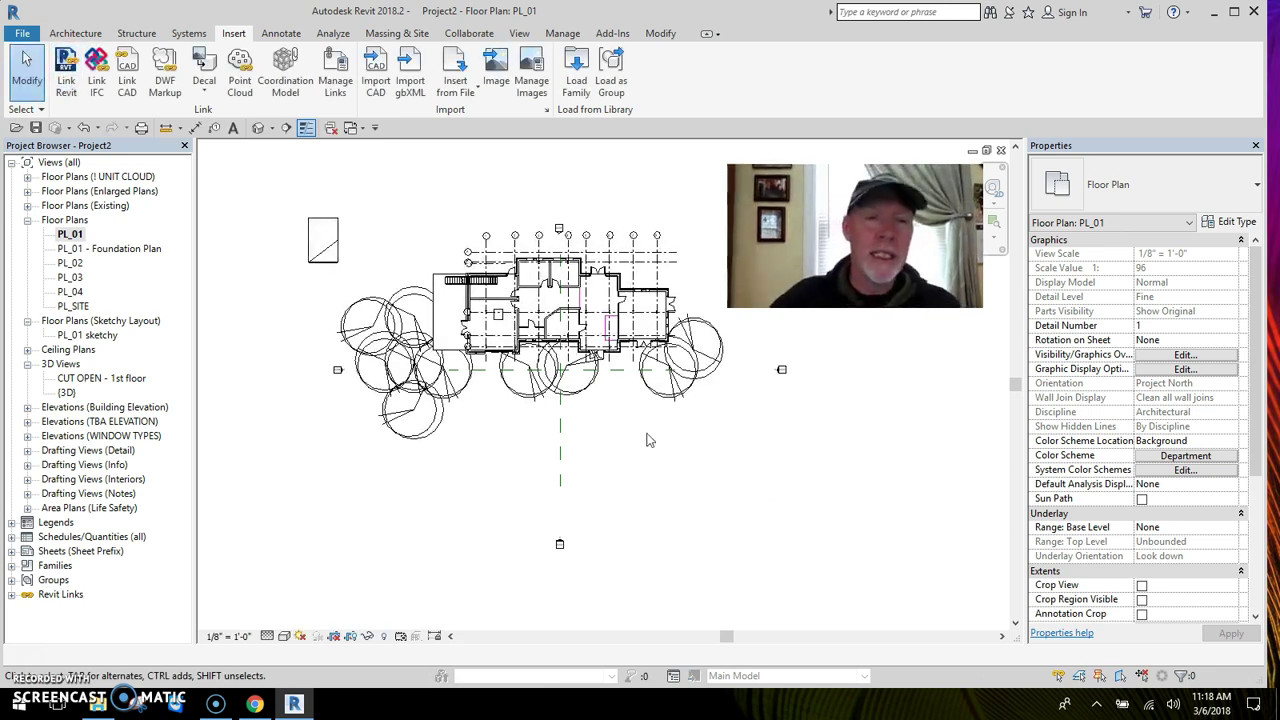
Drag the linked consultant model close to the plan's crossing reference lines.
{"action": "left_click", "coordinate": [603, 366]}
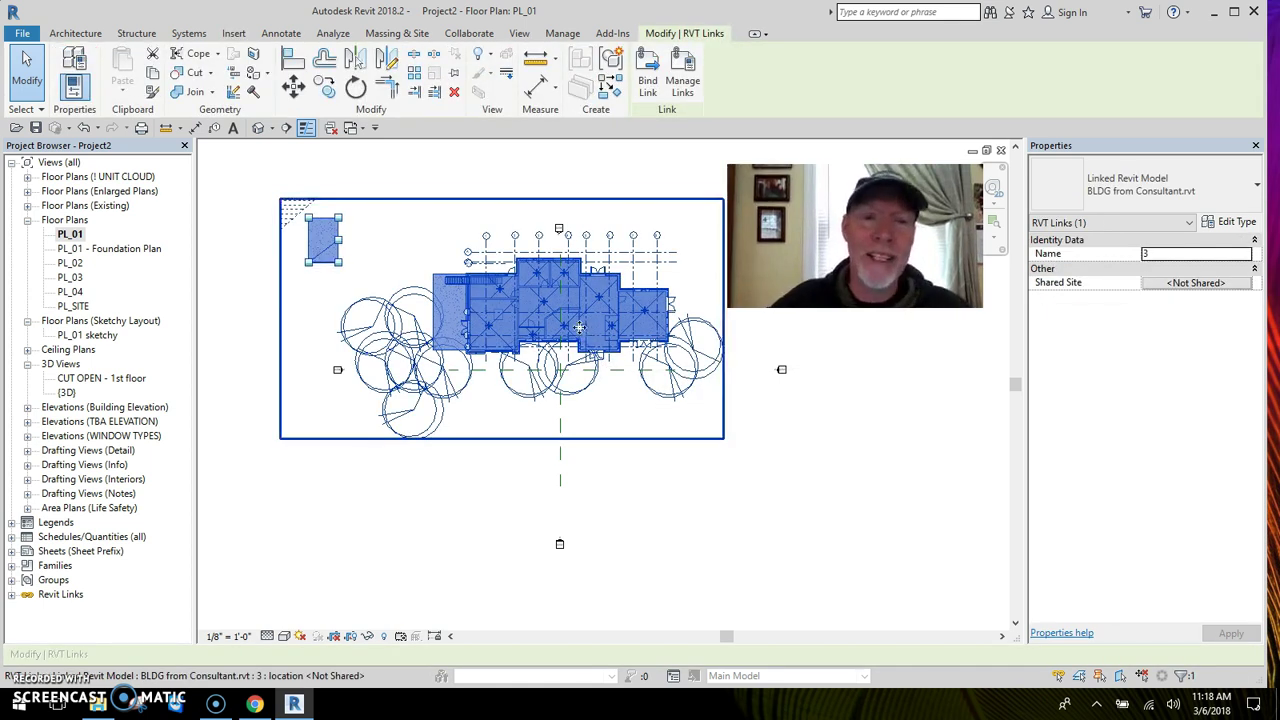
{"action": "left_click_drag", "start_coordinate": [598, 292], "coordinate": [471, 308]}
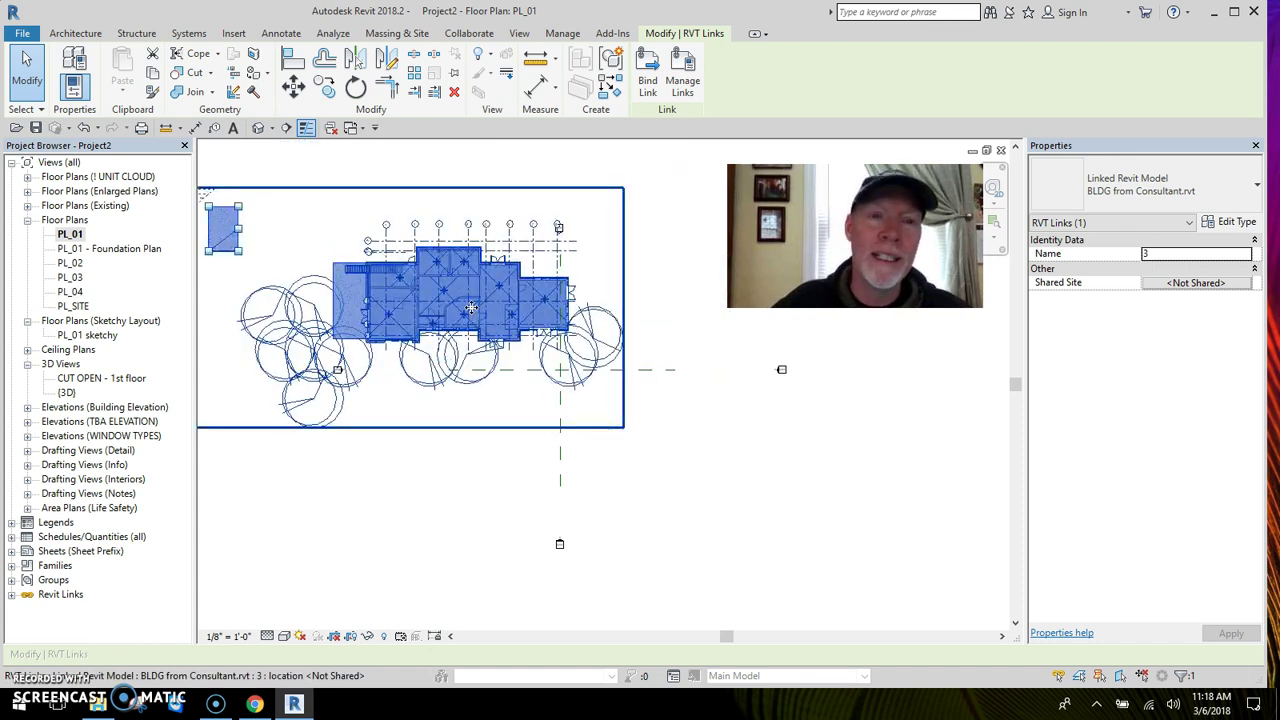
{"action": "left_click_drag", "start_coordinate": [552, 281], "coordinate": [708, 231]}
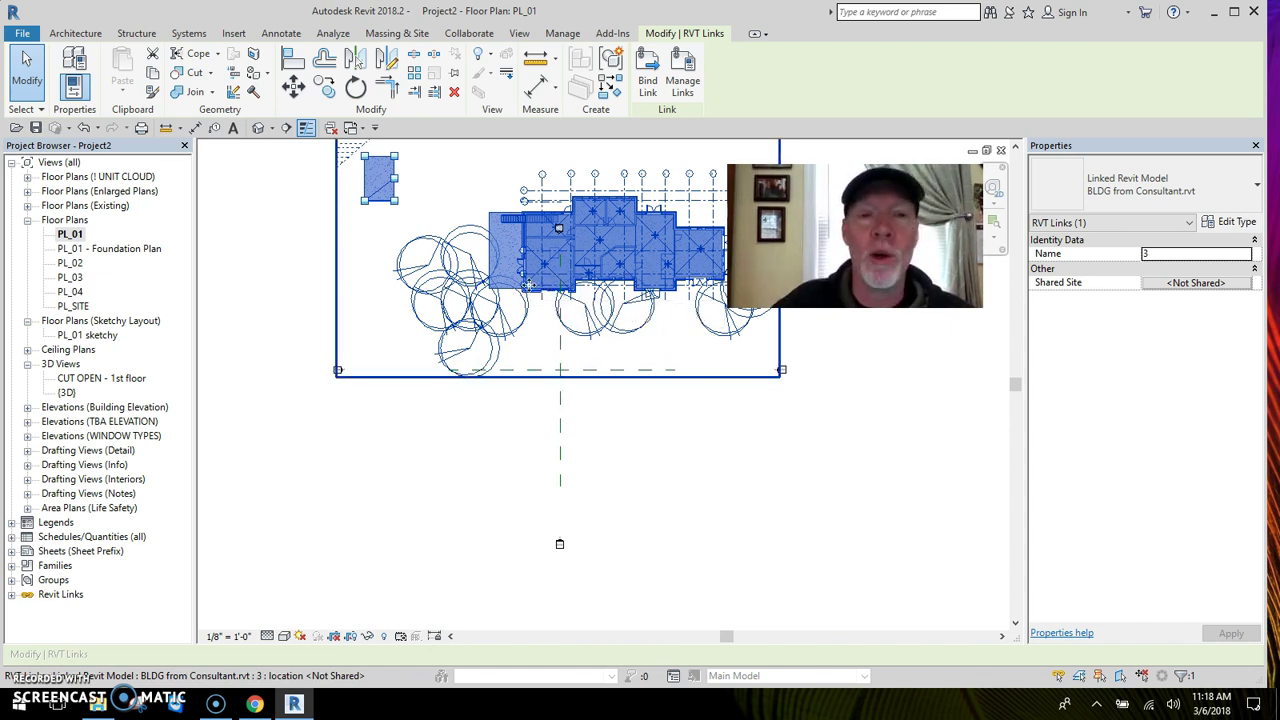
{"action": "left_click_drag", "start_coordinate": [563, 321], "coordinate": [574, 371]}
{"action": "scroll", "coordinate": [574, 371], "scroll_direction": "up", "scroll_amount": 5}
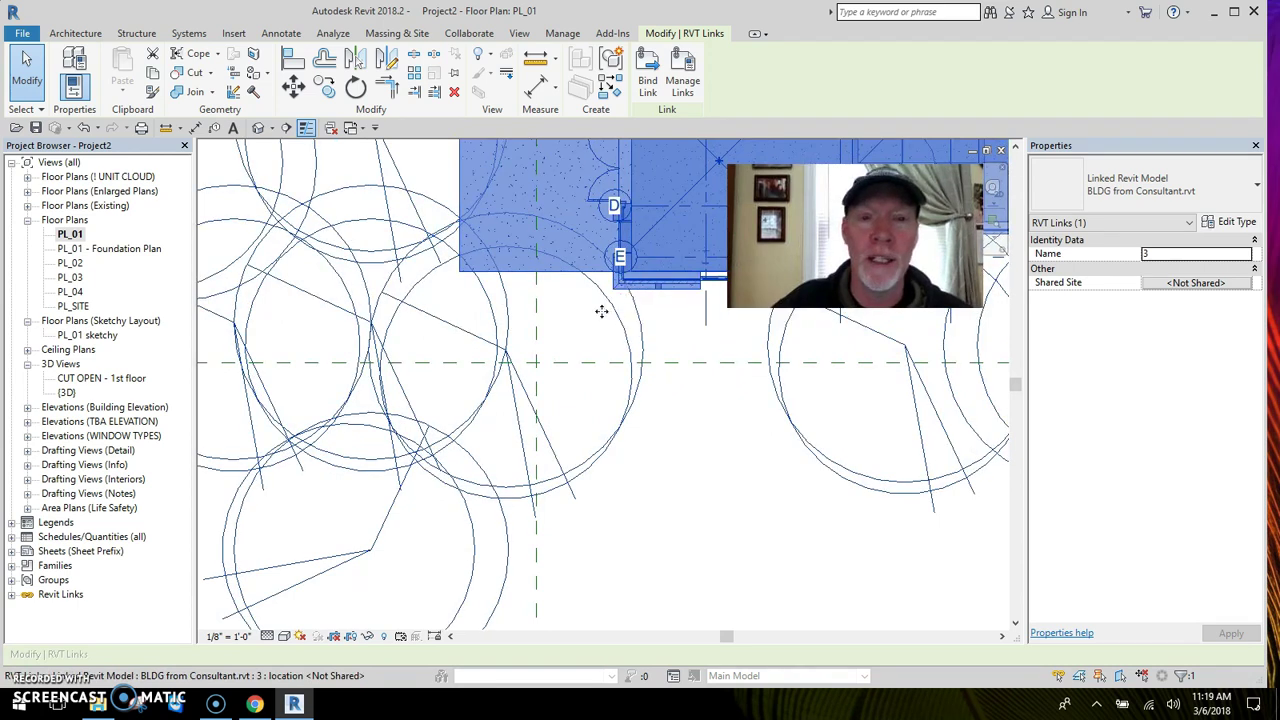
{"action": "left_click_drag", "start_coordinate": [601, 311], "coordinate": [582, 351]}
{"action": "scroll", "coordinate": [561, 352], "scroll_direction": "up", "scroll_amount": 5}
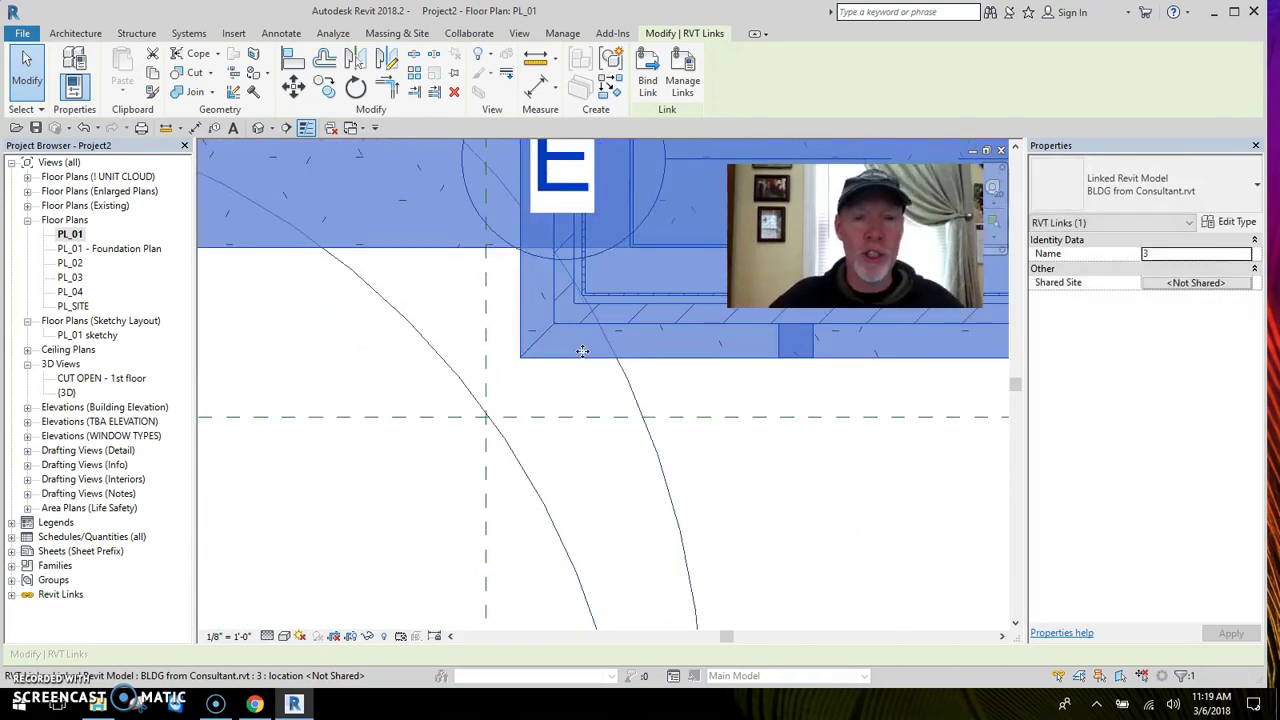
{"action": "left_click", "coordinate": [582, 370]}
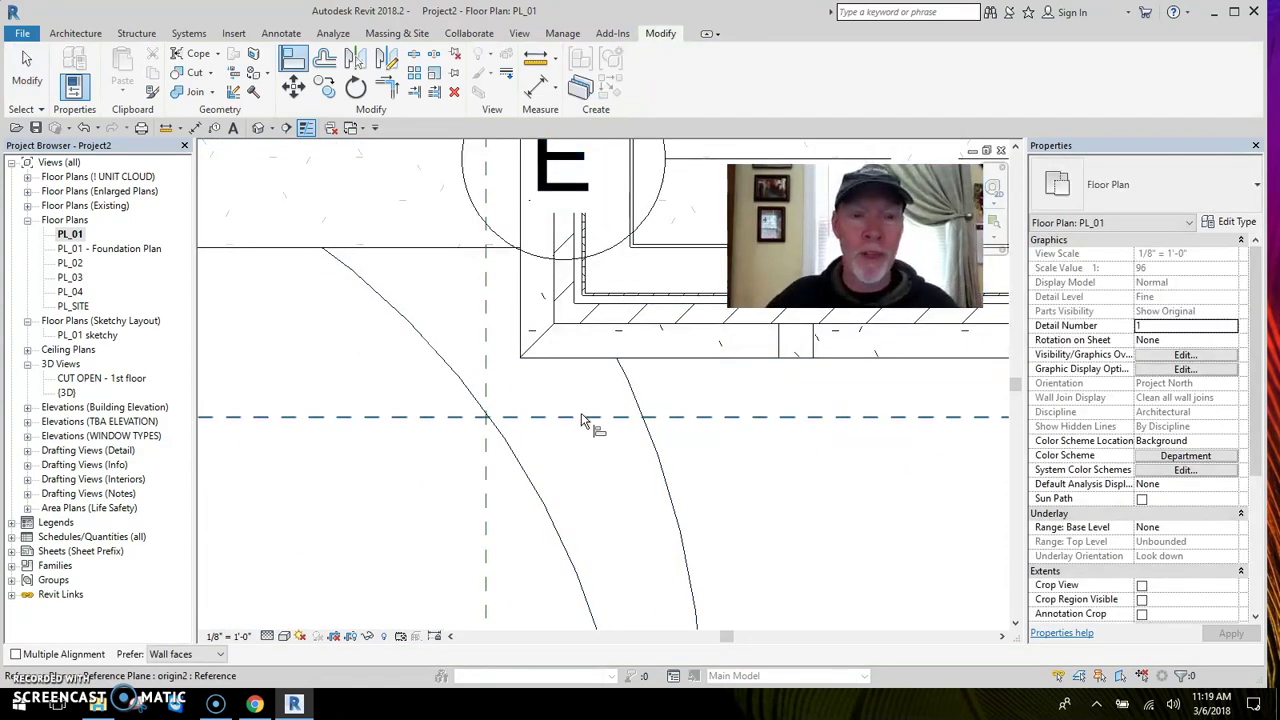
Align the building's bottom and left walls to the horizontal and vertical reference lines.
{"action": "left_click", "coordinate": [596, 325]}
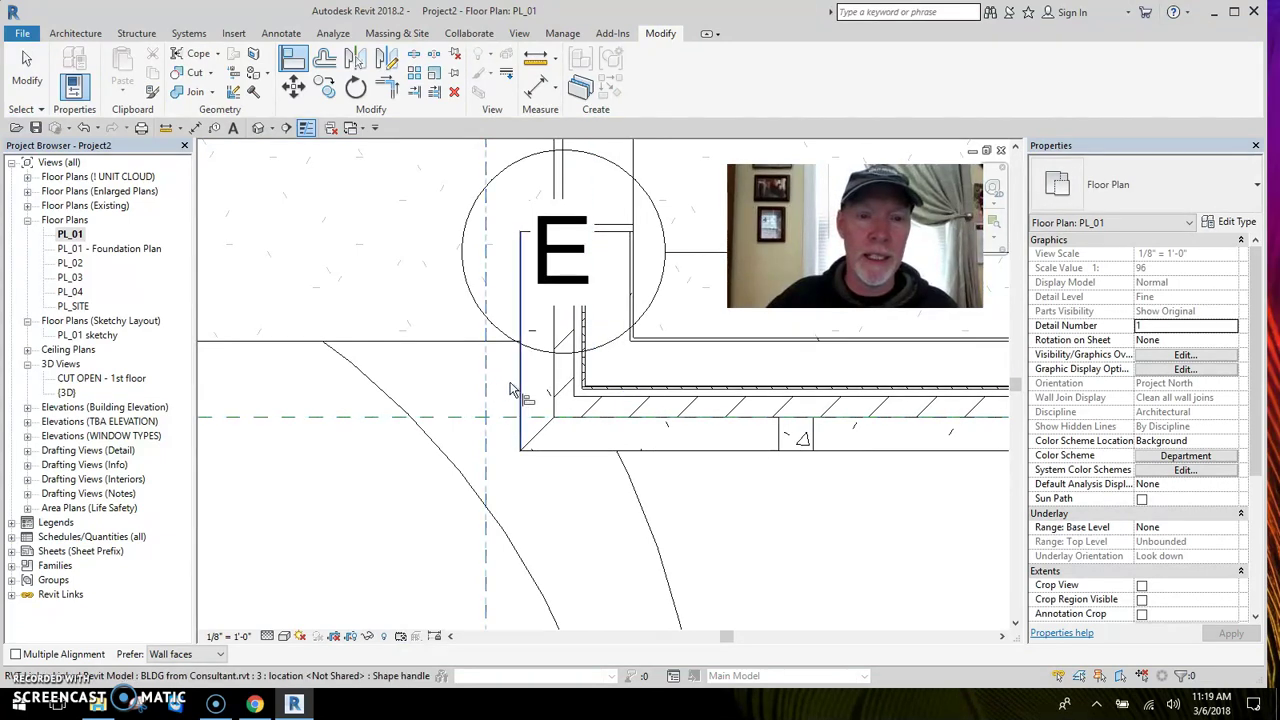
{"action": "left_click", "coordinate": [552, 383]}
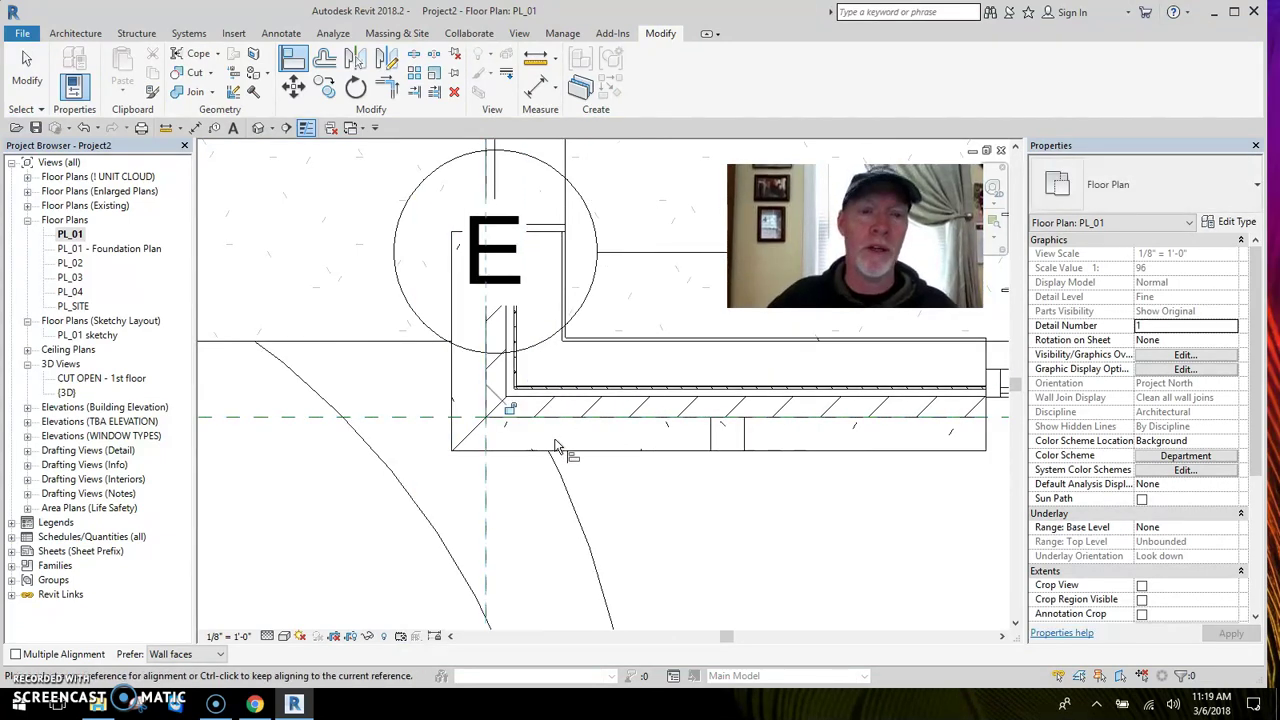
{"action": "scroll", "coordinate": [515, 413], "scroll_direction": "down", "scroll_amount": 2}
{"action": "scroll", "coordinate": [530, 430], "scroll_direction": "down", "scroll_amount": 3}
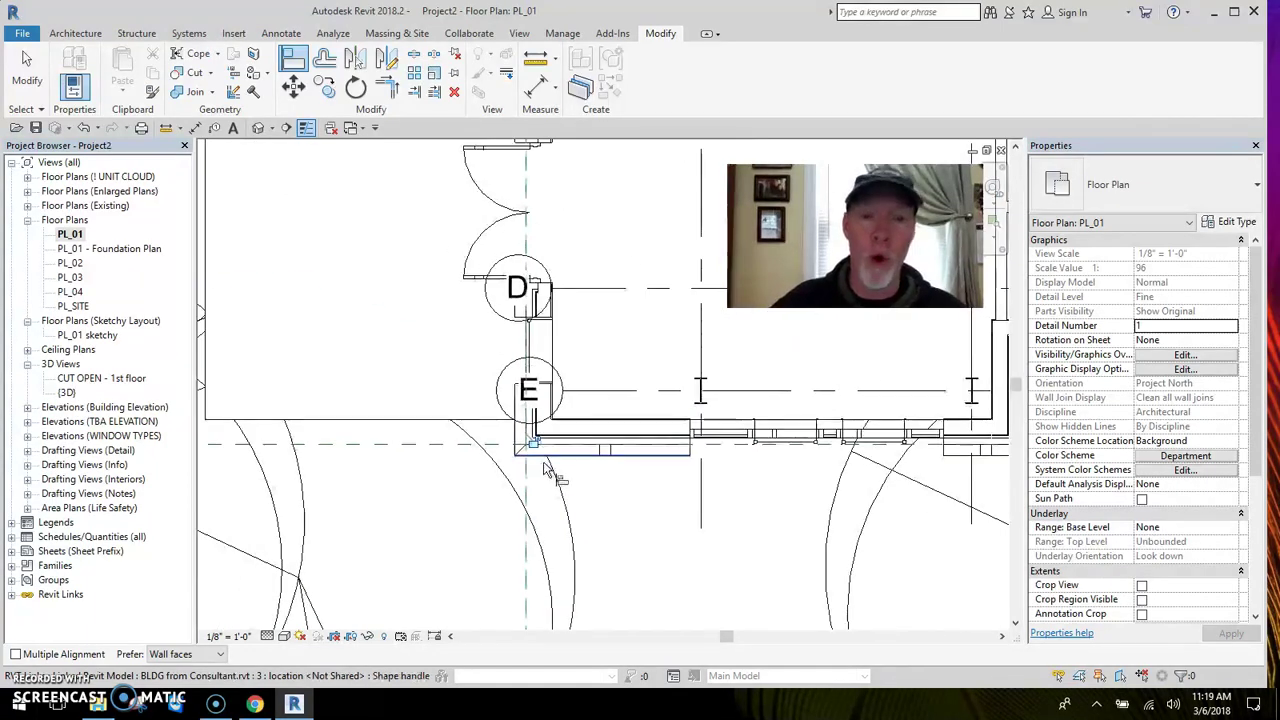
{"action": "scroll", "coordinate": [560, 472], "scroll_direction": "down", "scroll_amount": 3}
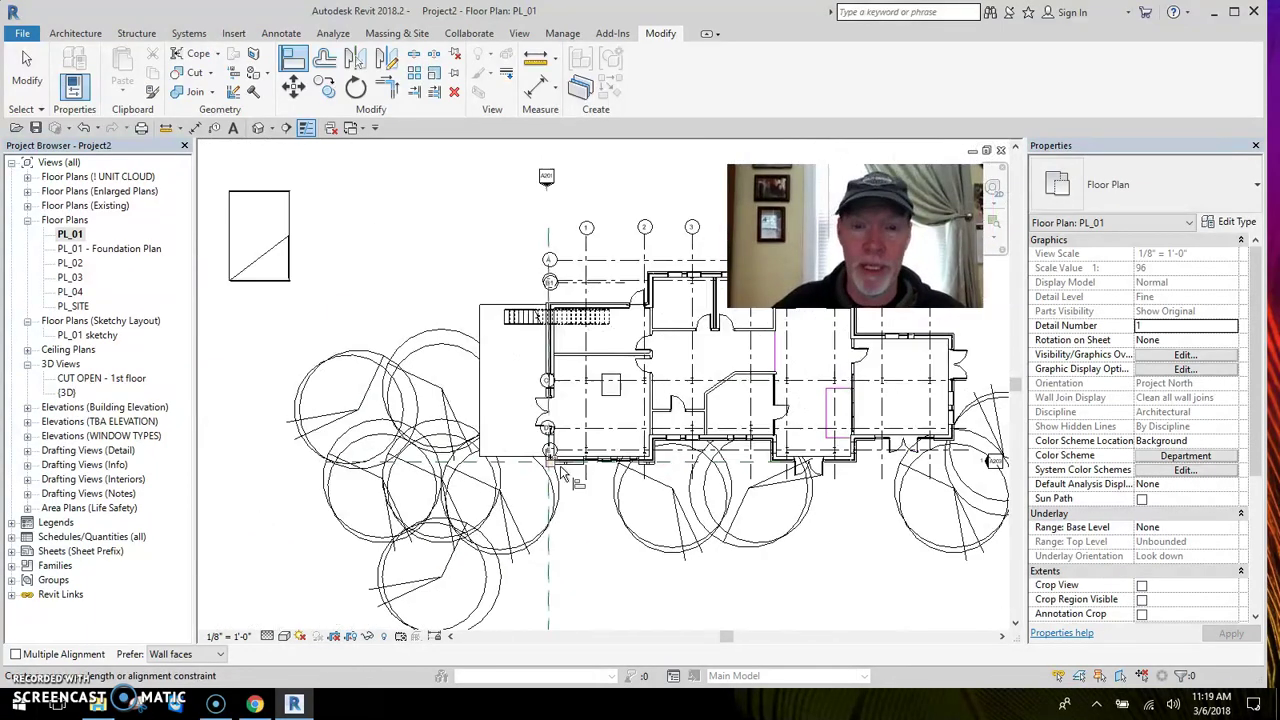
{"action": "scroll", "coordinate": [585, 472], "scroll_direction": "up", "scroll_amount": 1}
{"action": "left_click", "coordinate": [587, 472]}
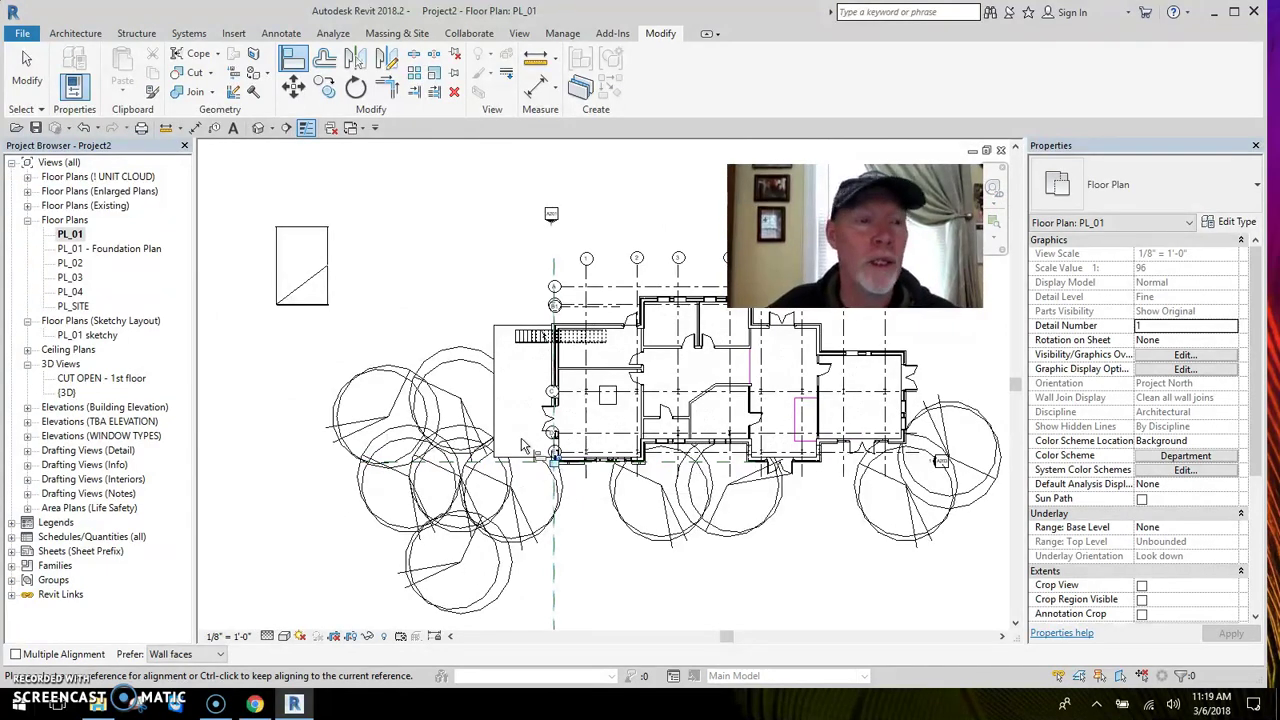
{"action": "left_click", "coordinate": [27, 408]}
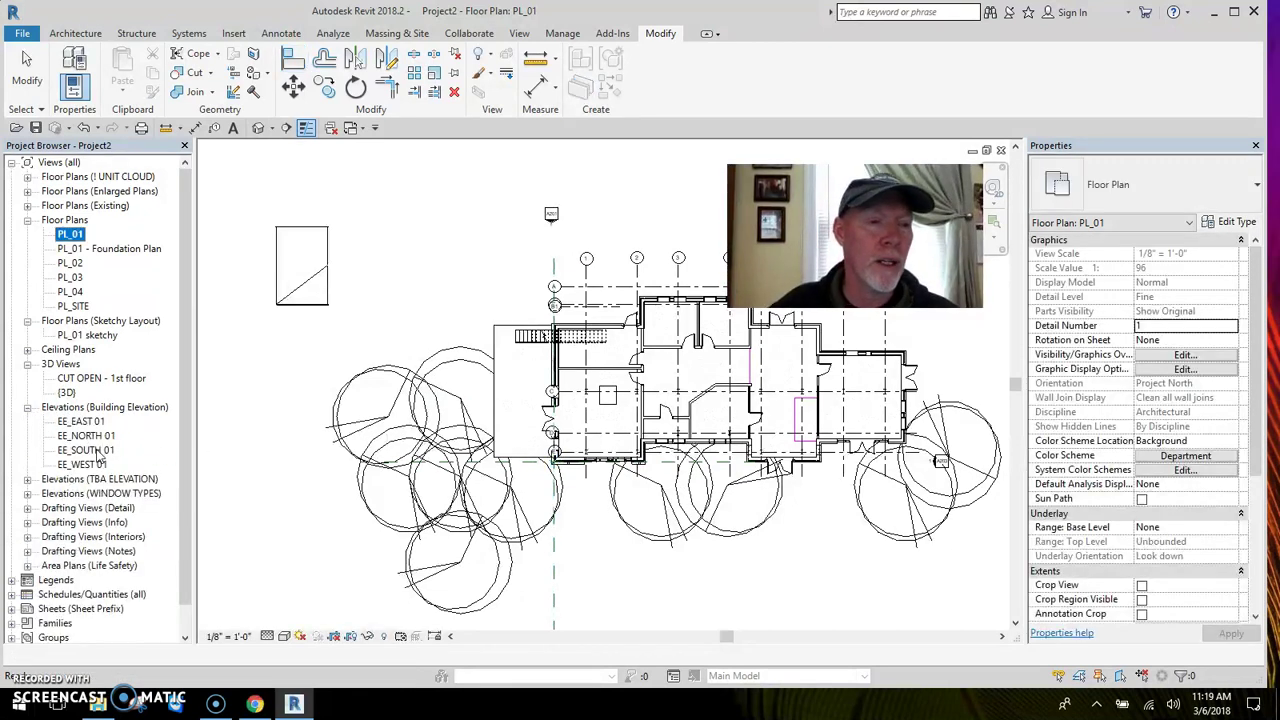
Open the EE_SOUTH 01 elevation and bring the First and Second Floor level tags into view.
{"action": "double_click", "coordinate": [97, 452]}
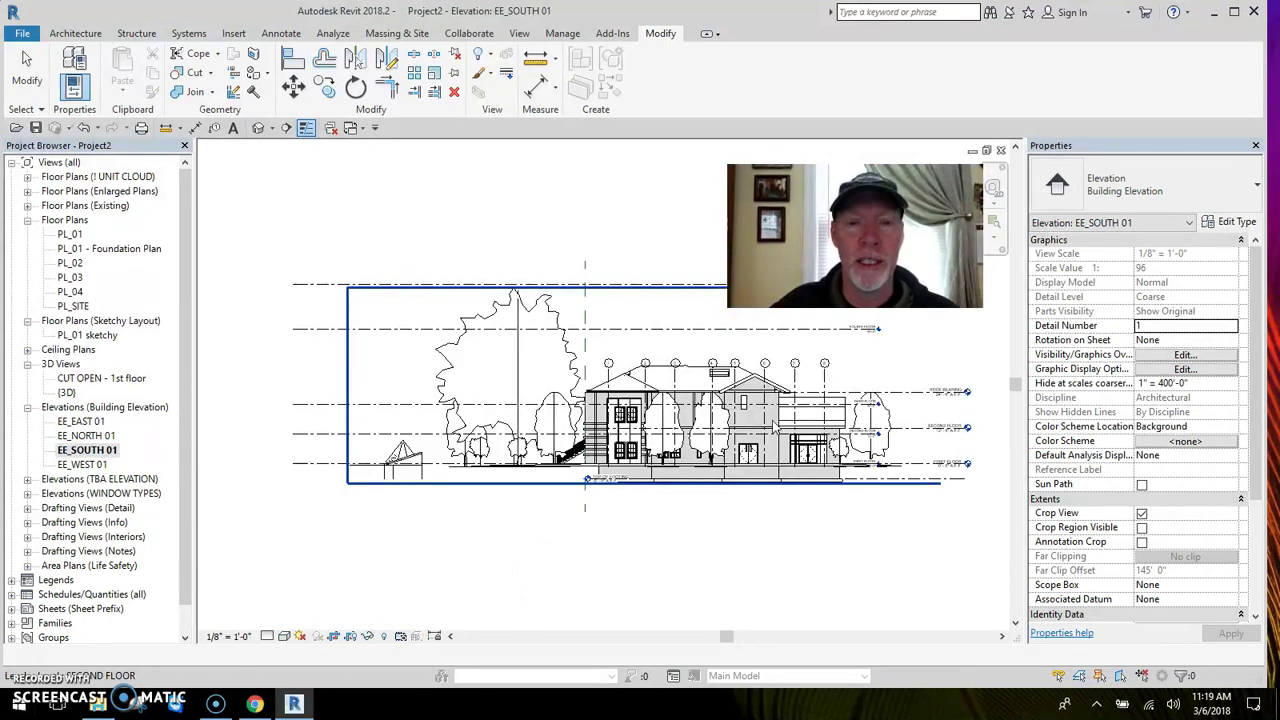
{"action": "middle_click_drag", "start_coordinate": [760, 440], "coordinate": [572, 450]}
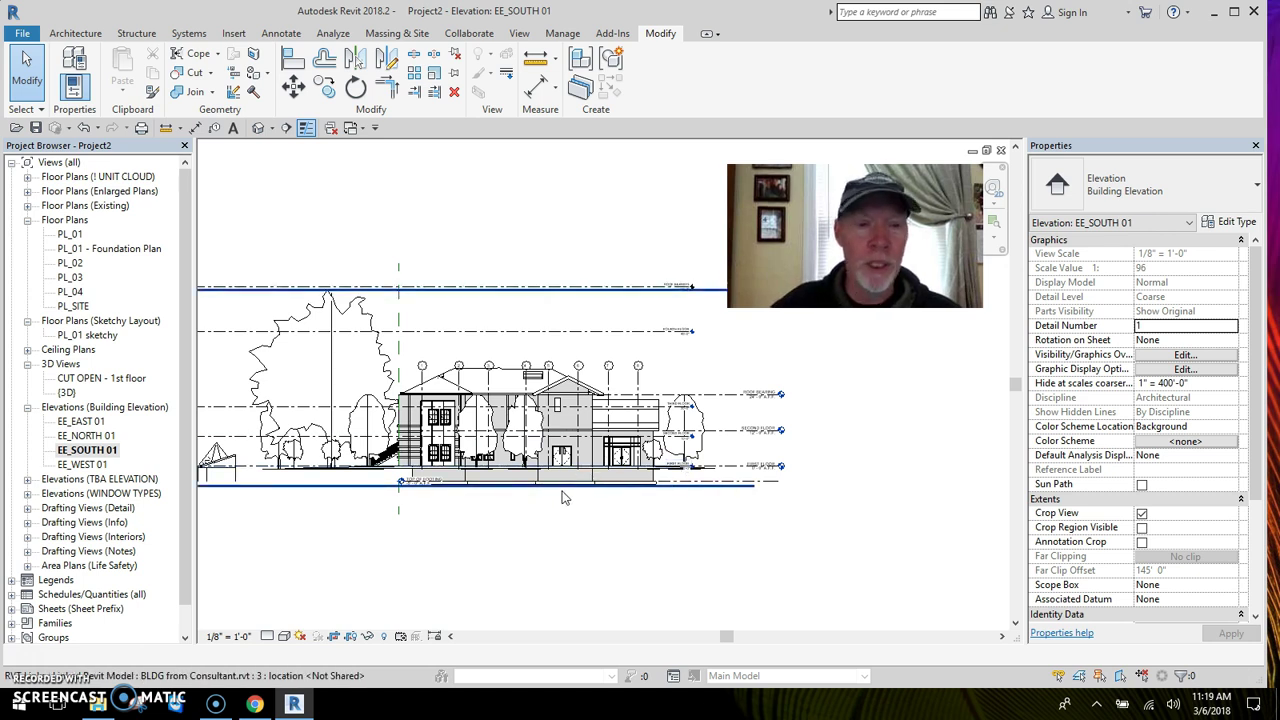
{"action": "scroll", "coordinate": [404, 488], "scroll_direction": "up", "scroll_amount": 5}
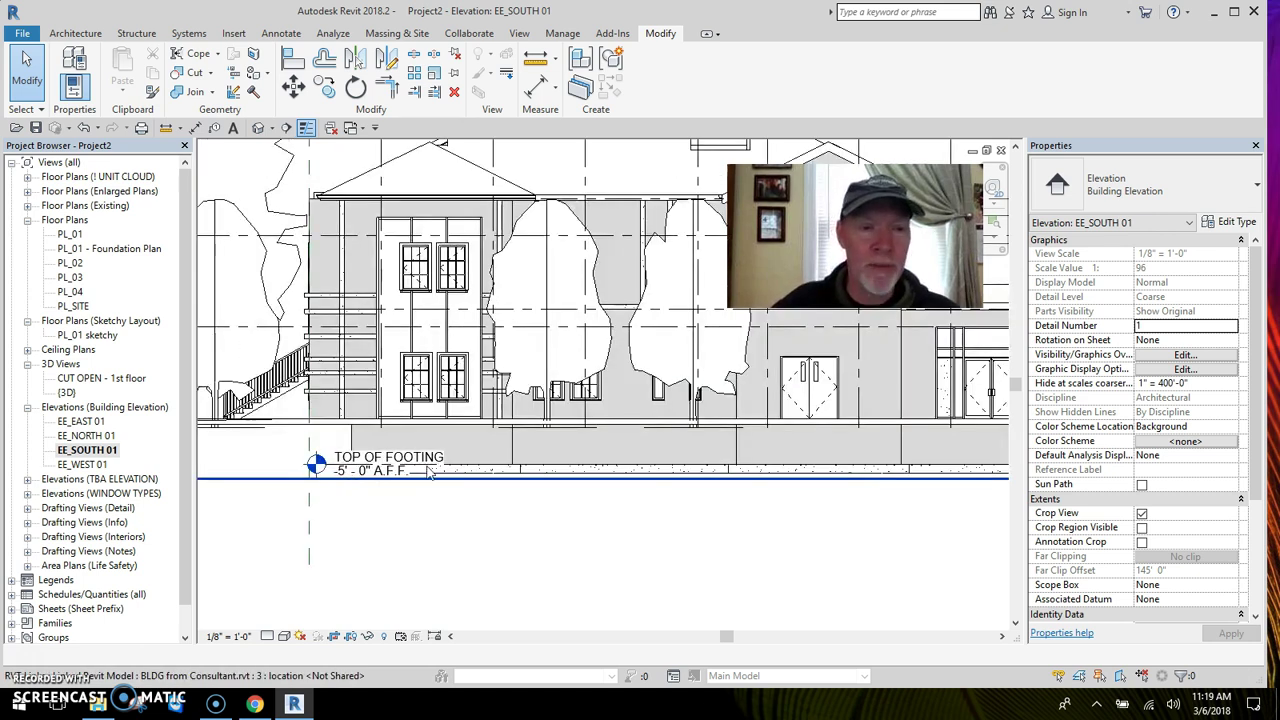
{"action": "middle_click_drag", "start_coordinate": [663, 523], "coordinate": [436, 556]}
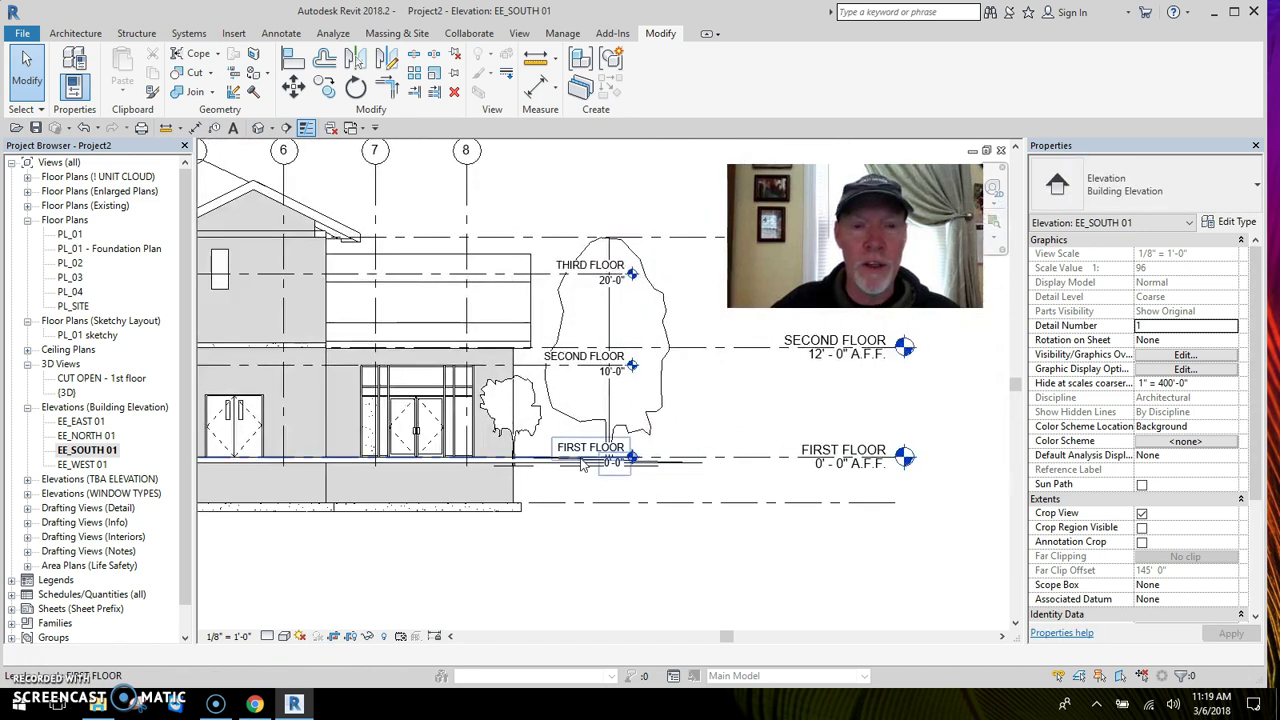
Check the linked model's levels up to Fourth Floor, then select the linked BLDG from Consultant model.
{"action": "left_click", "coordinate": [785, 467]}
{"action": "middle_click_drag", "start_coordinate": [847, 412], "coordinate": [673, 432]}
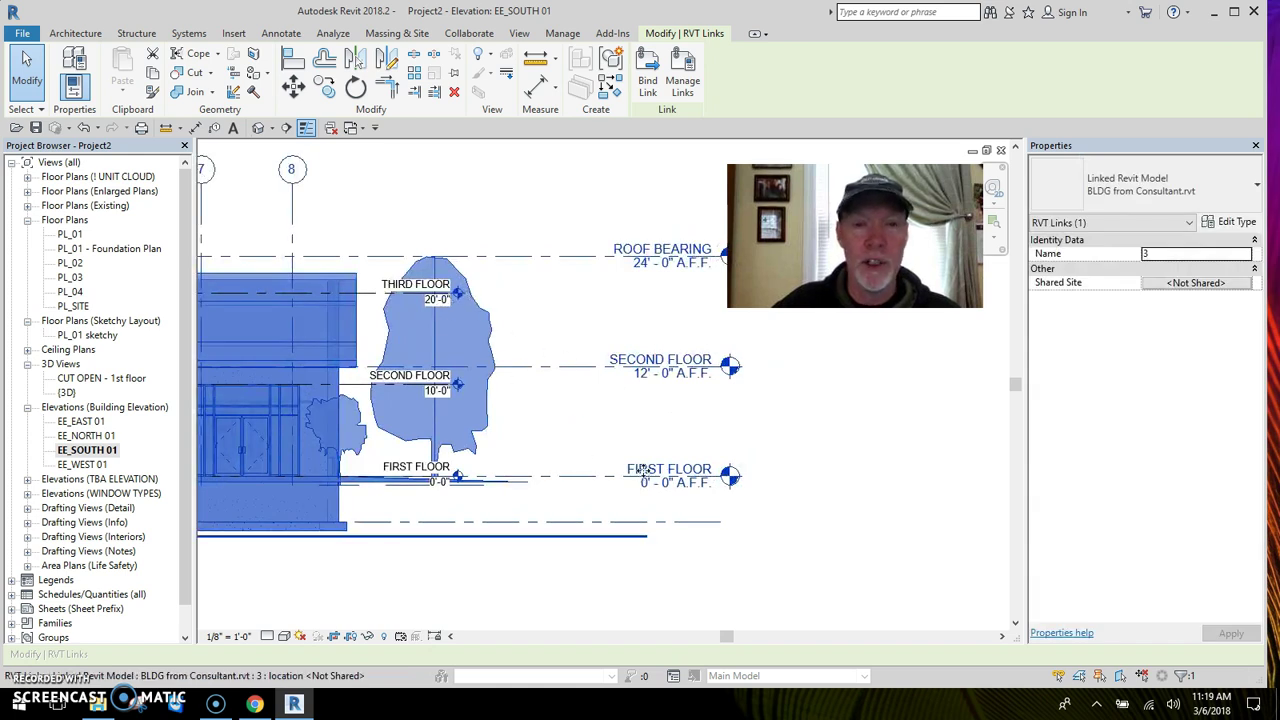
{"action": "scroll", "coordinate": [588, 322], "scroll_direction": "down", "scroll_amount": 2}
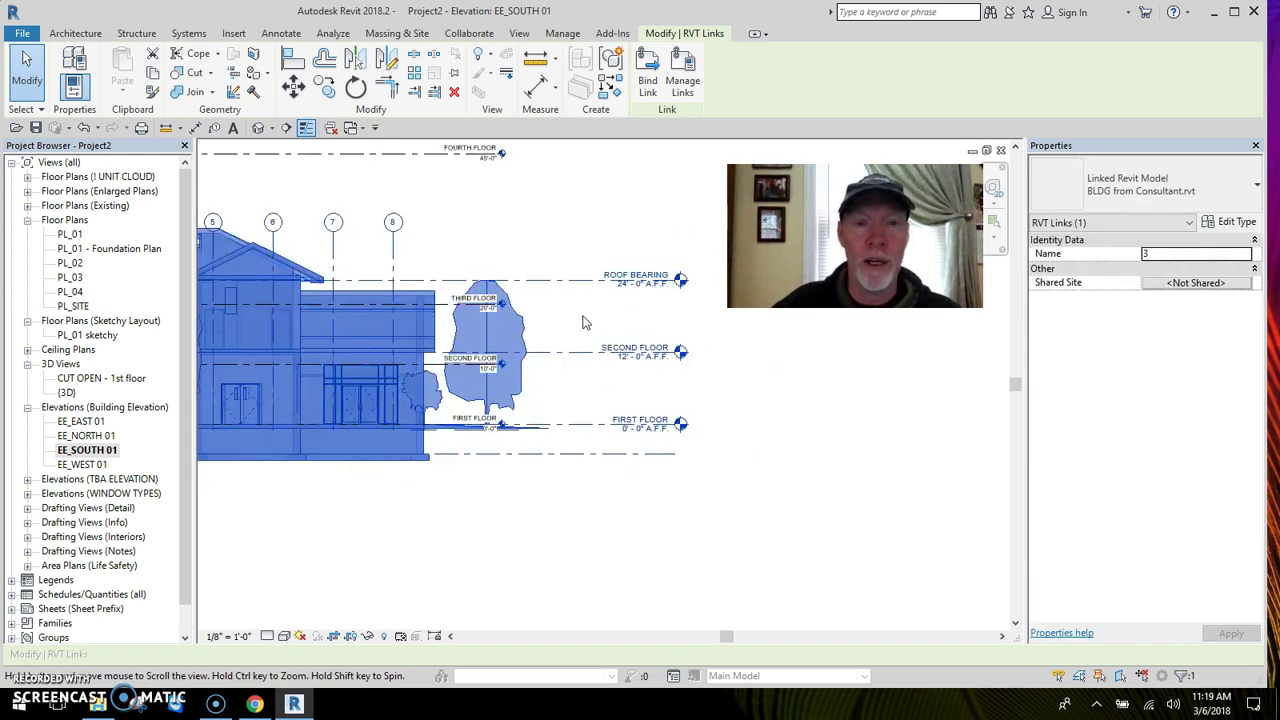
{"action": "middle_click_drag", "start_coordinate": [585, 322], "coordinate": [623, 386]}
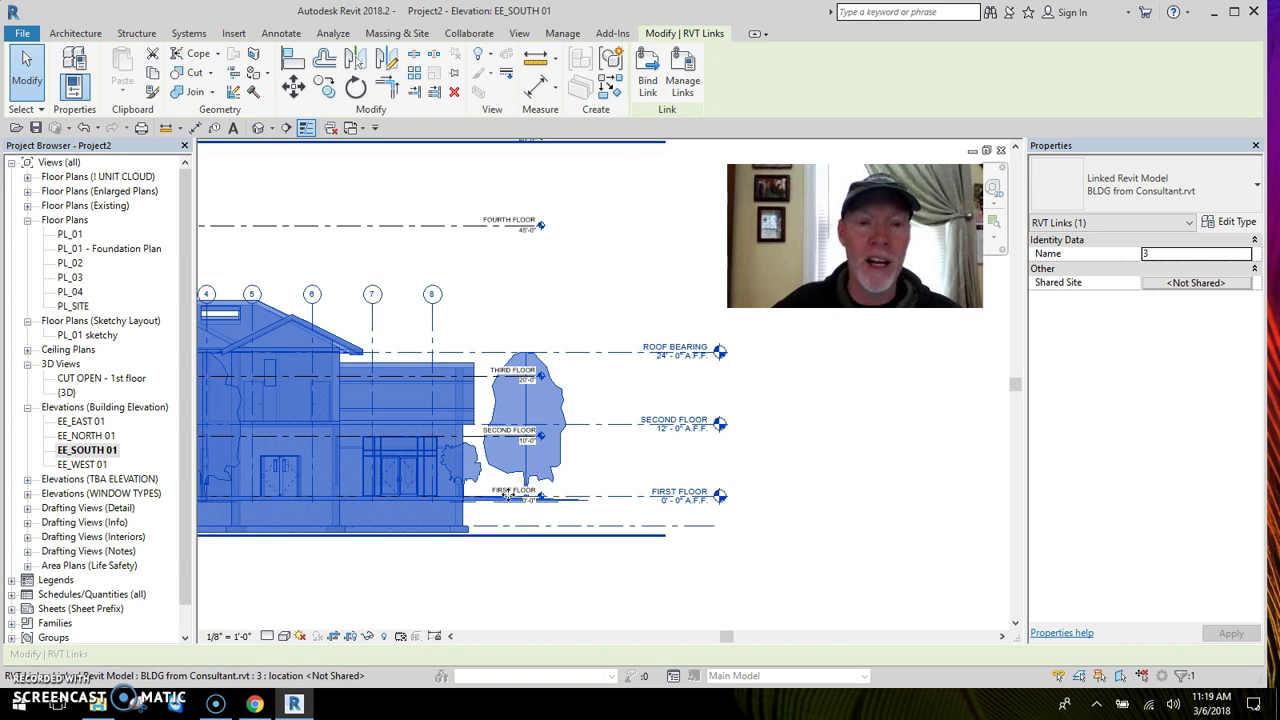
{"action": "scroll", "coordinate": [527, 444], "scroll_direction": "up", "scroll_amount": 3}
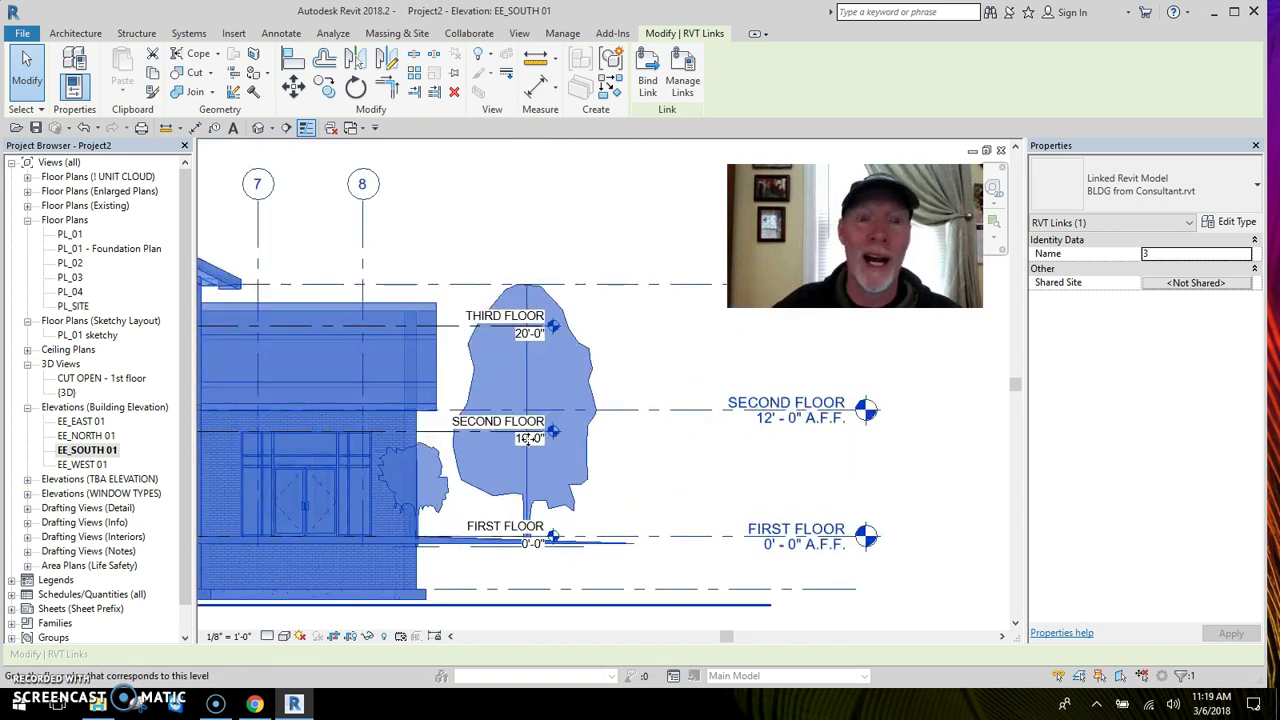
{"action": "middle_click_drag", "start_coordinate": [668, 371], "coordinate": [643, 469]}
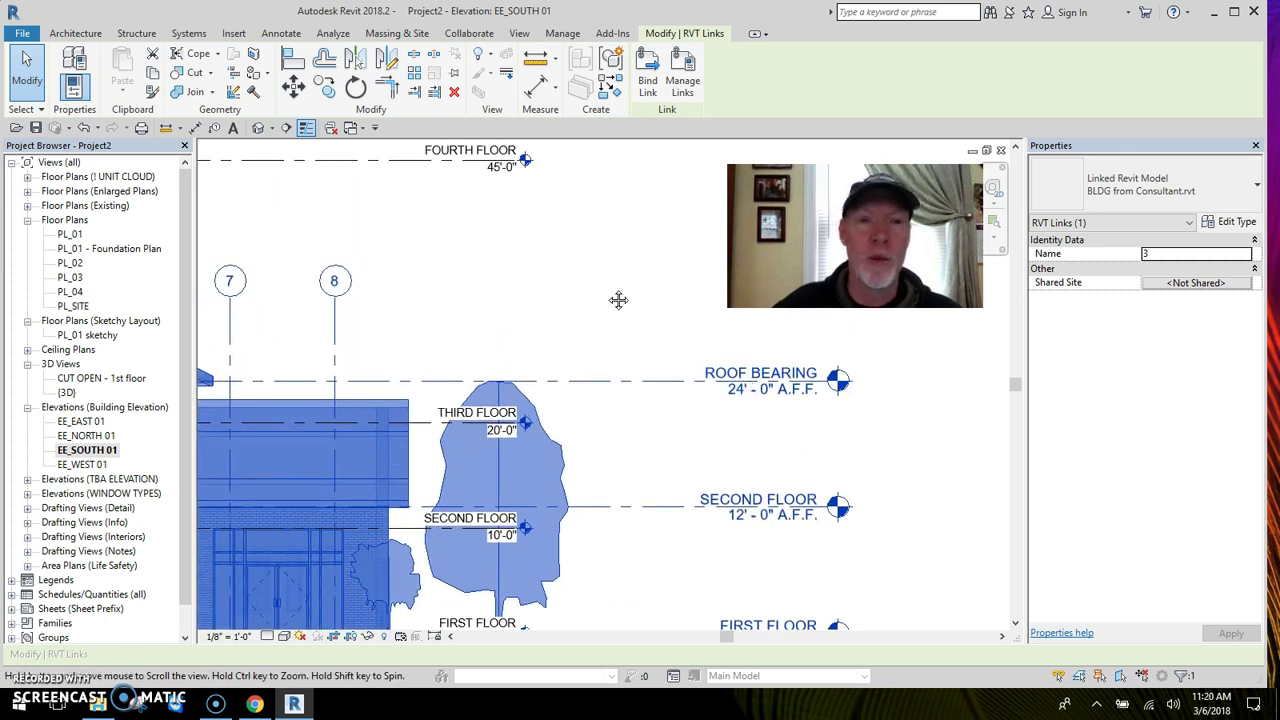
{"action": "middle_click_drag", "start_coordinate": [548, 232], "coordinate": [600, 337]}
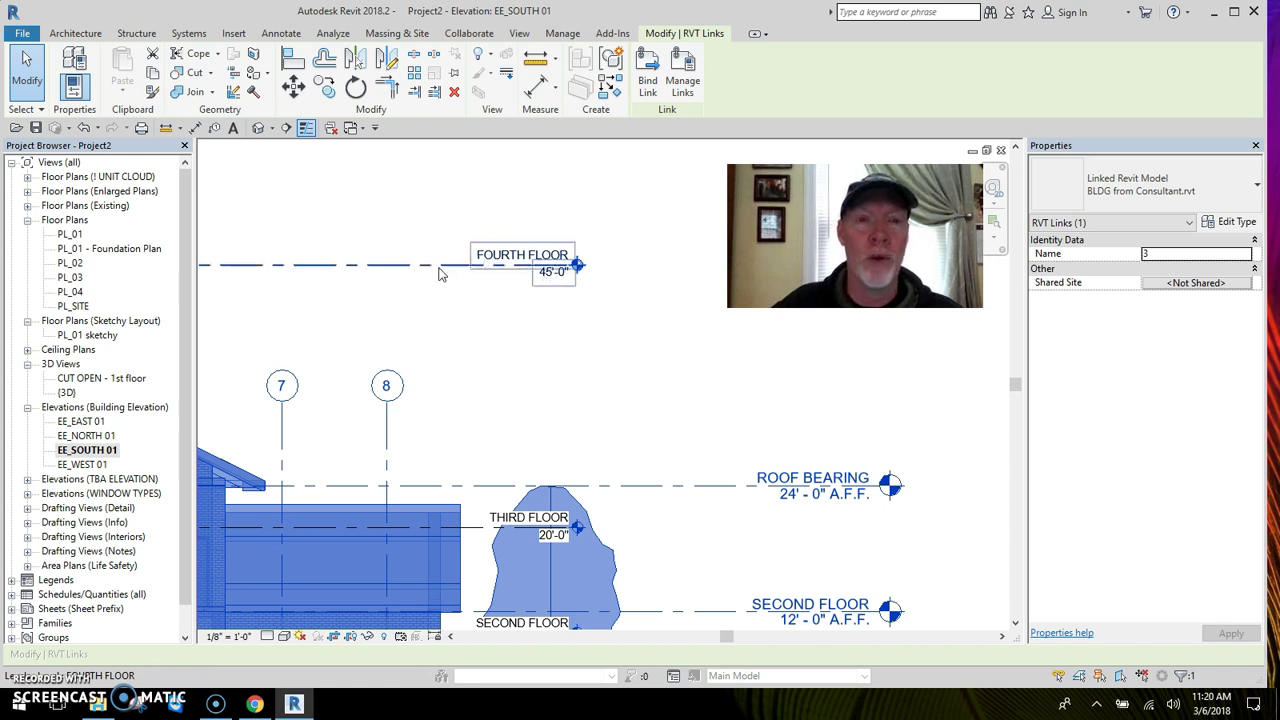
{"action": "scroll", "coordinate": [535, 332], "scroll_direction": "down", "scroll_amount": 2}
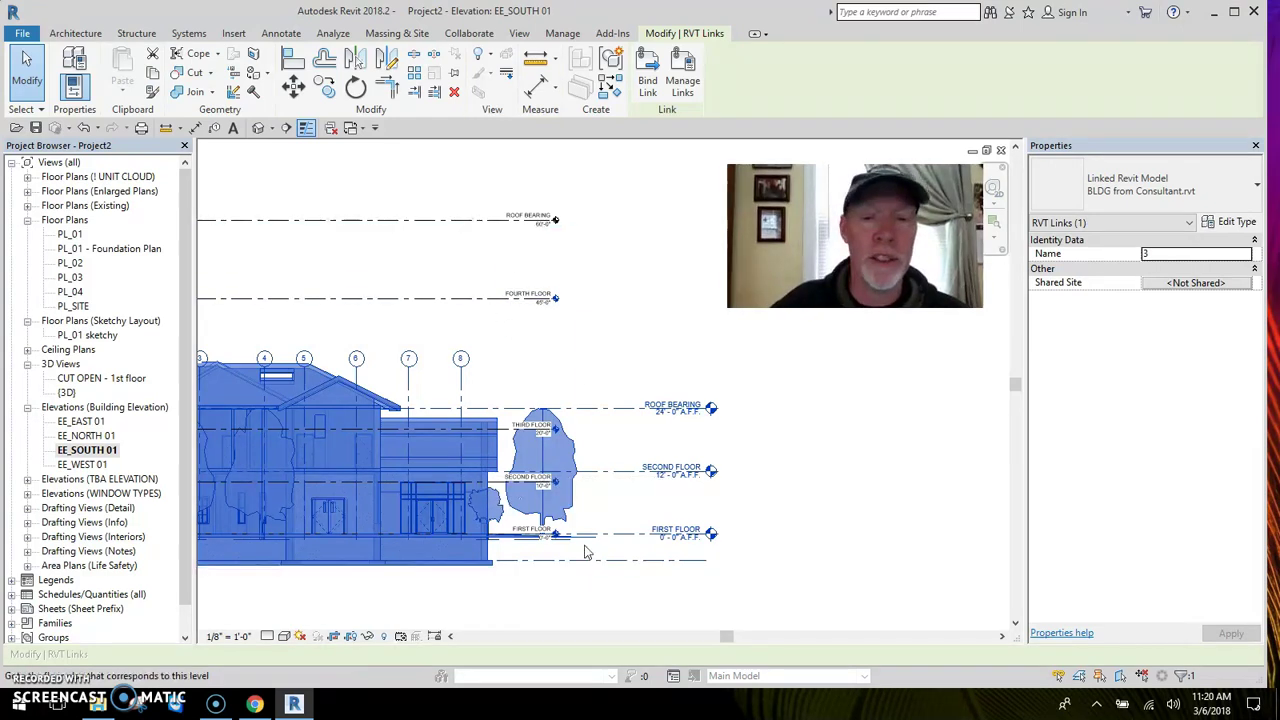
{"action": "scroll", "coordinate": [594, 541], "scroll_direction": "up", "scroll_amount": 4}
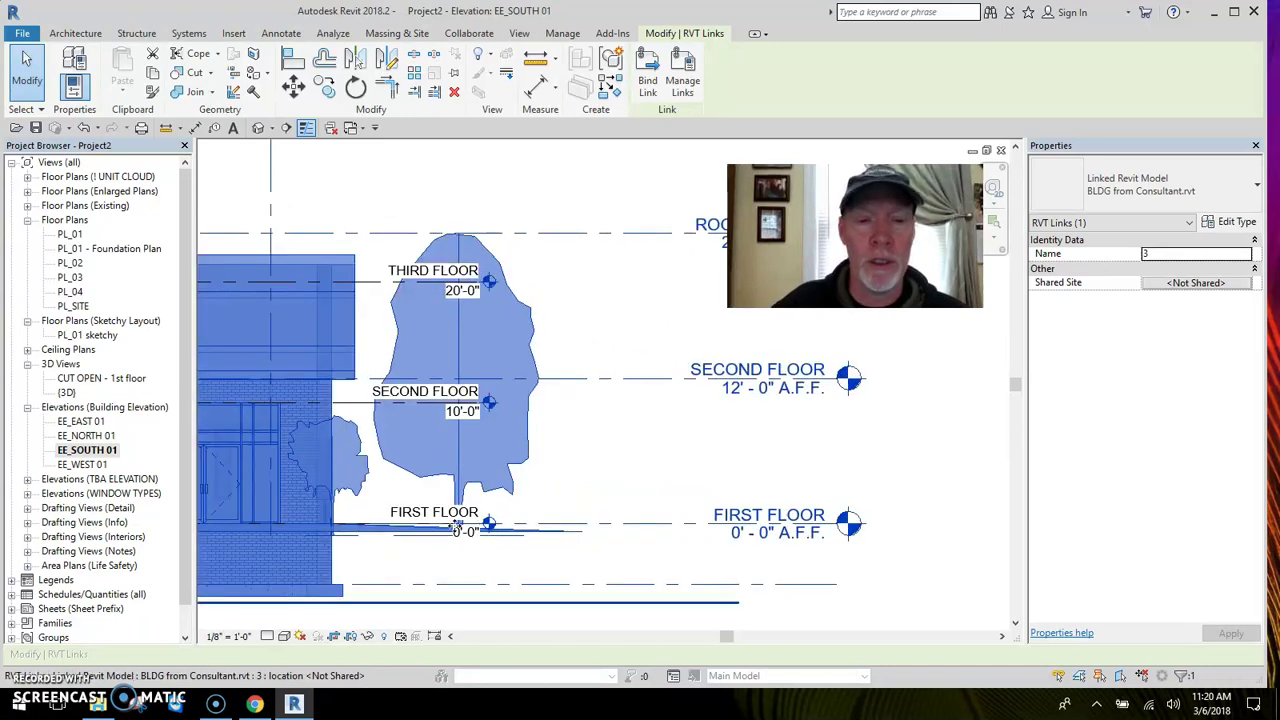
{"action": "scroll", "coordinate": [610, 518], "scroll_direction": "down", "scroll_amount": 4}
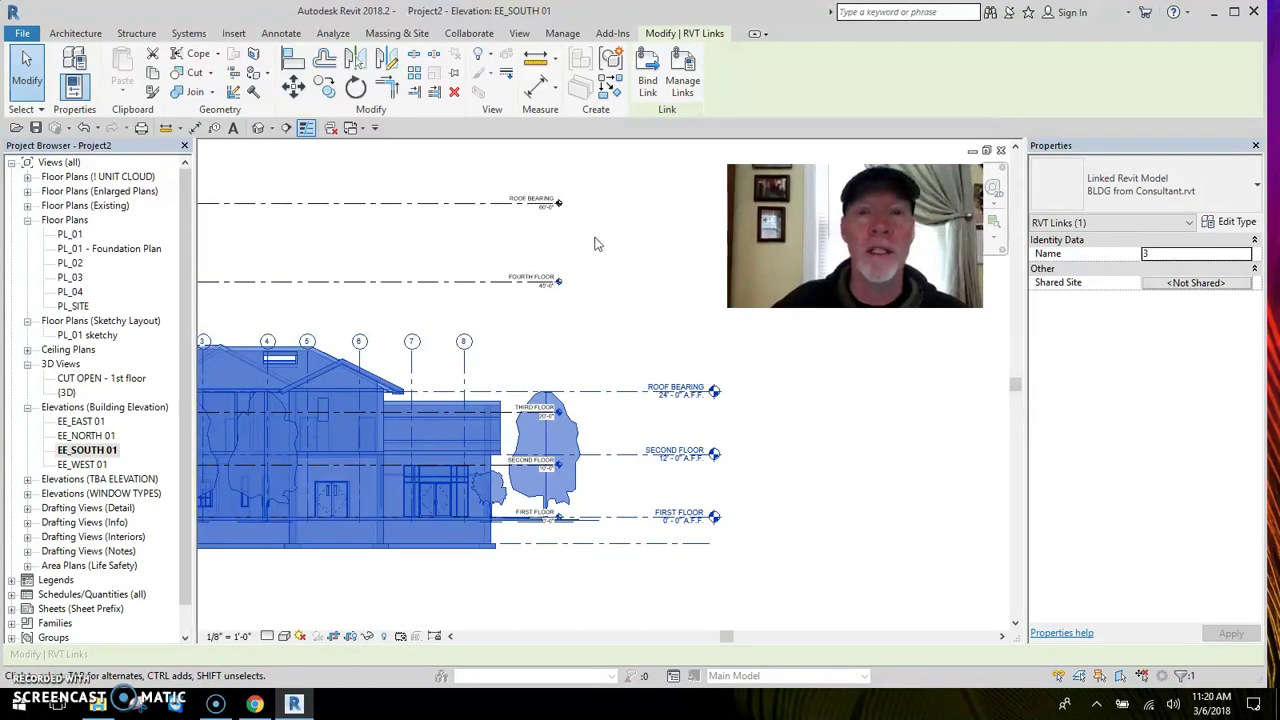
{"action": "left_click", "coordinate": [628, 305]}
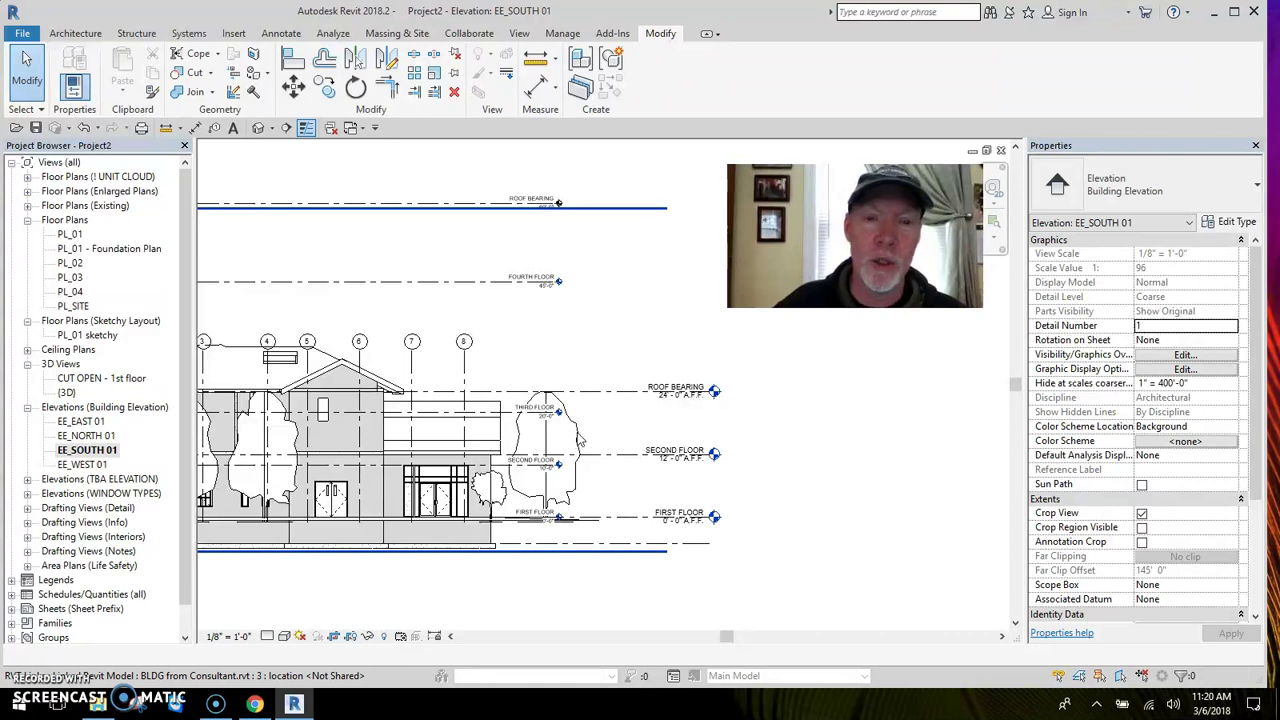
{"action": "left_click", "coordinate": [580, 440]}
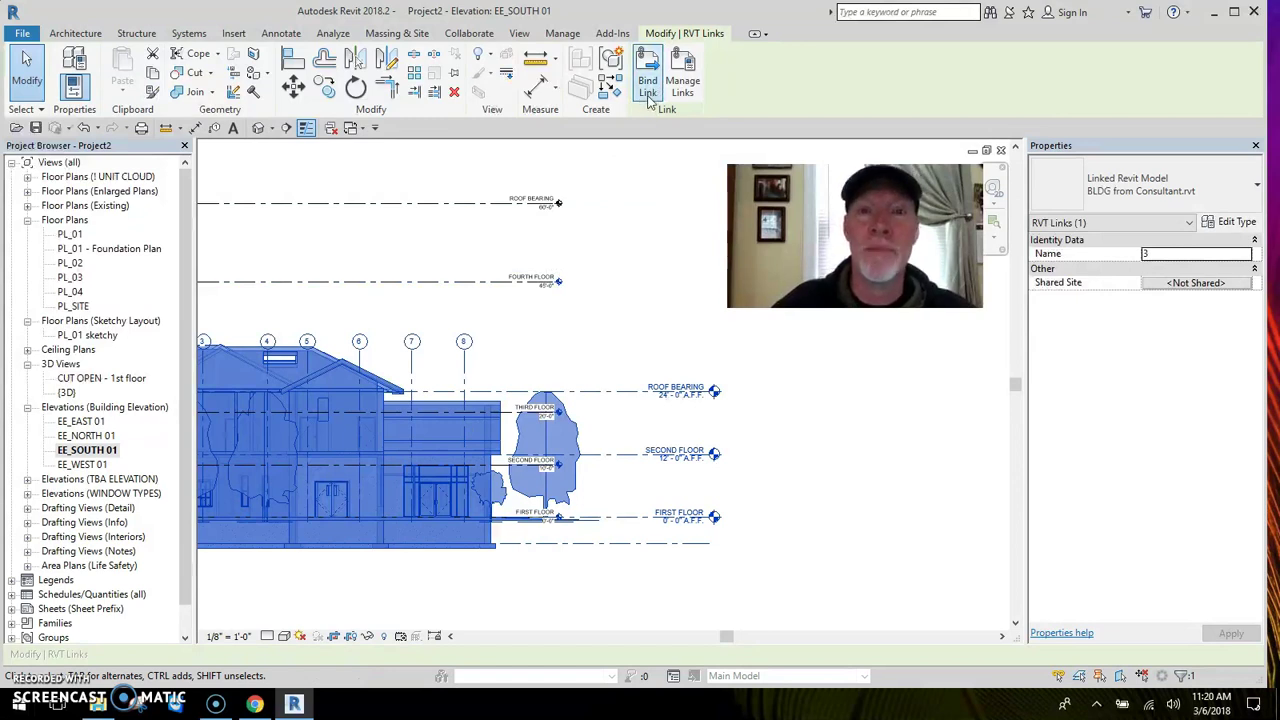
Bind the link with Levels and Grids included, accepting the size warning and duplicate types.
{"action": "left_click", "coordinate": [648, 88]}
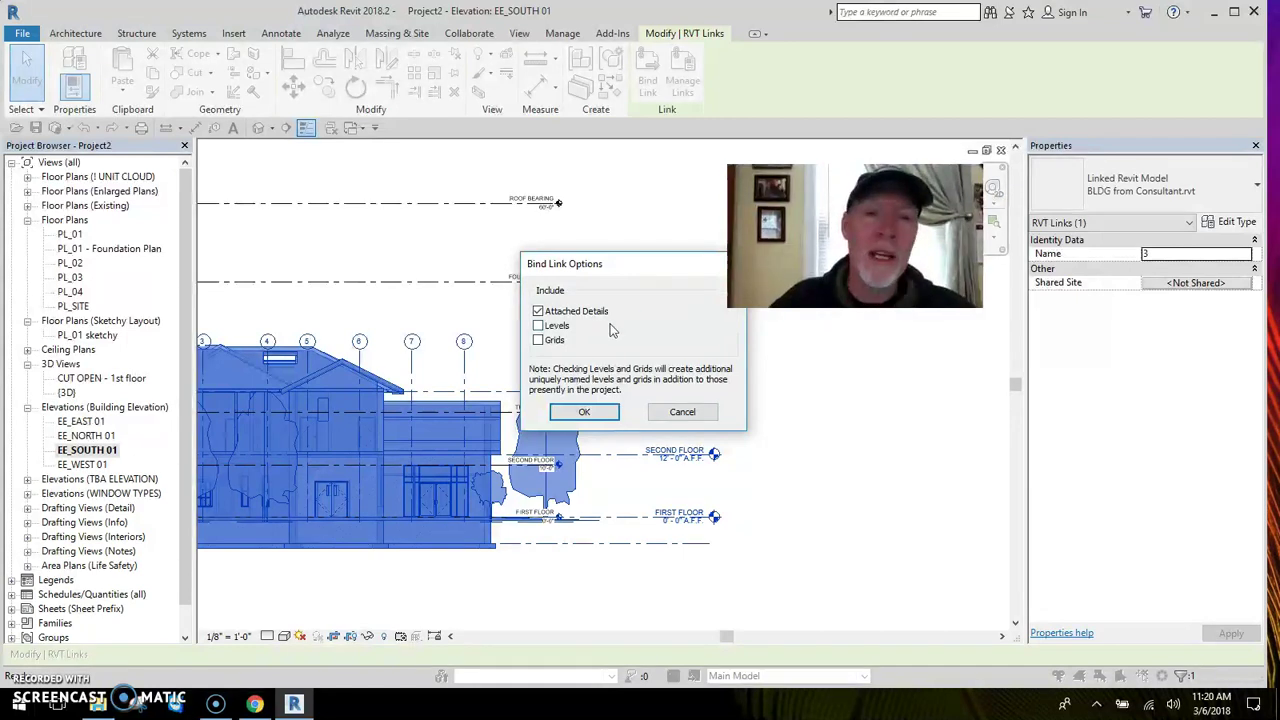
{"action": "left_click", "coordinate": [539, 326]}
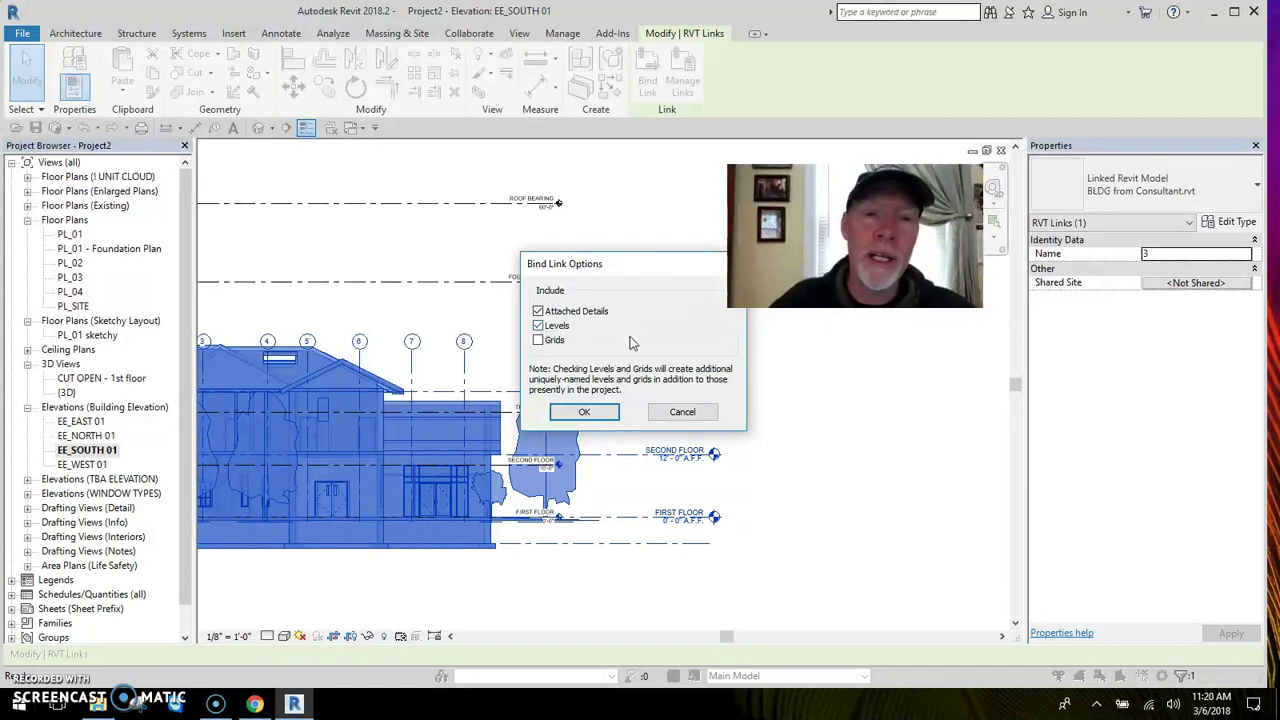
{"action": "left_click", "coordinate": [550, 342]}
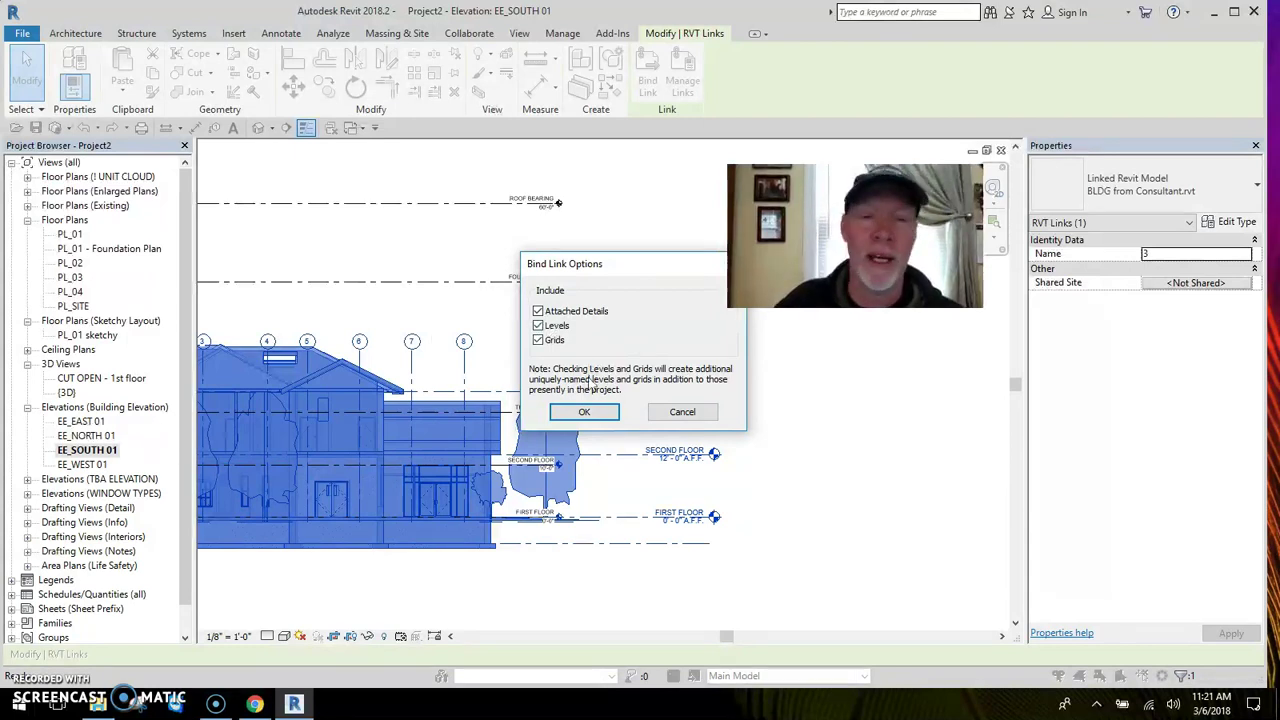
{"action": "left_click", "coordinate": [585, 413]}
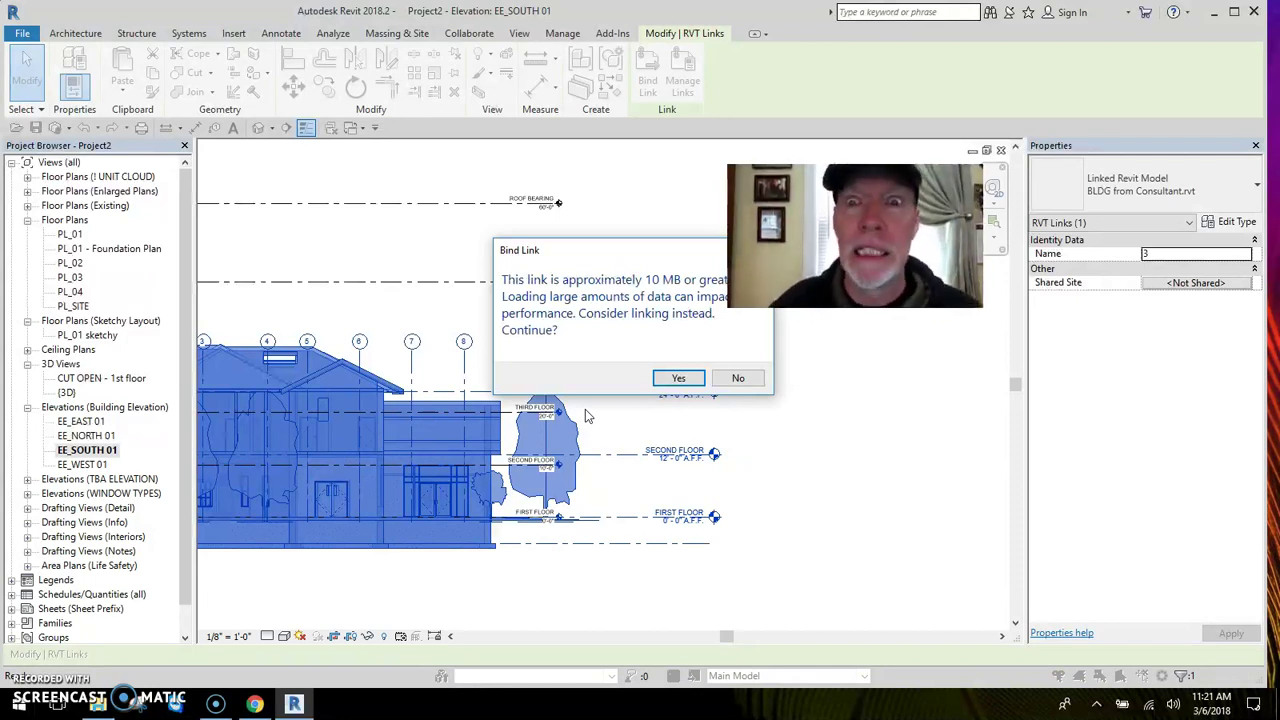
{"action": "left_click_drag", "start_coordinate": [615, 255], "coordinate": [503, 243]}
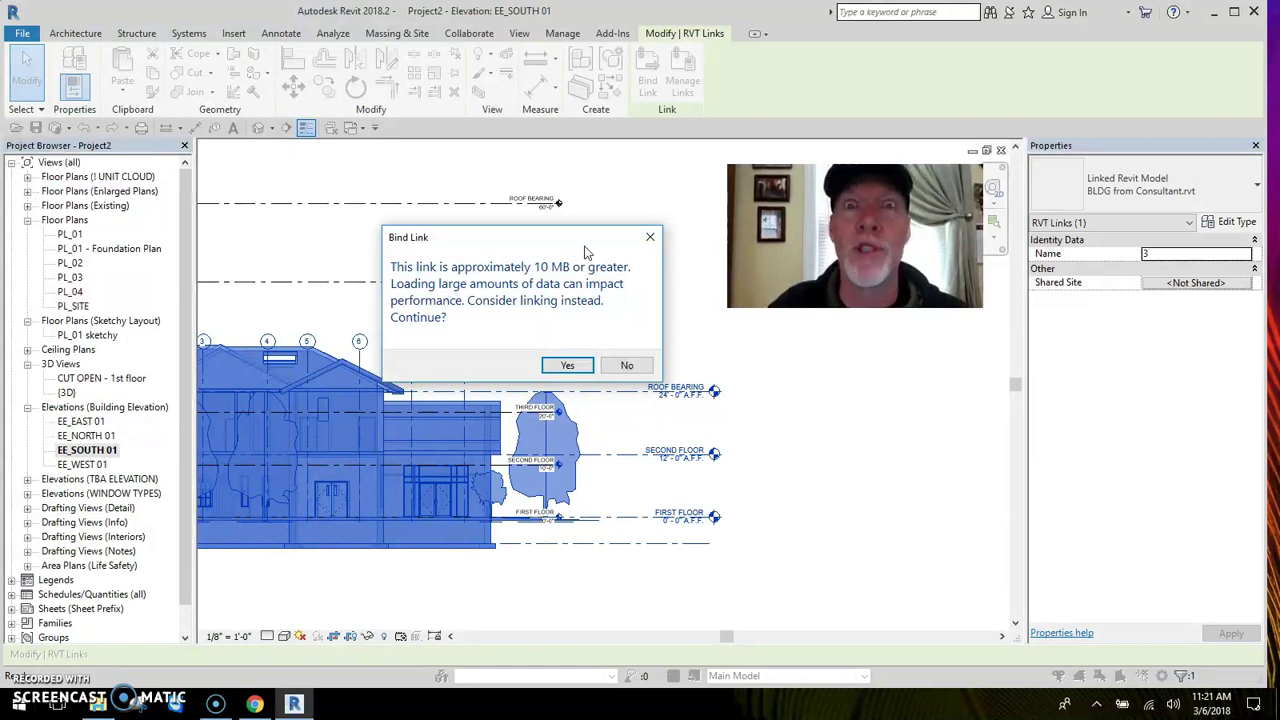
{"action": "left_click", "coordinate": [567, 365]}
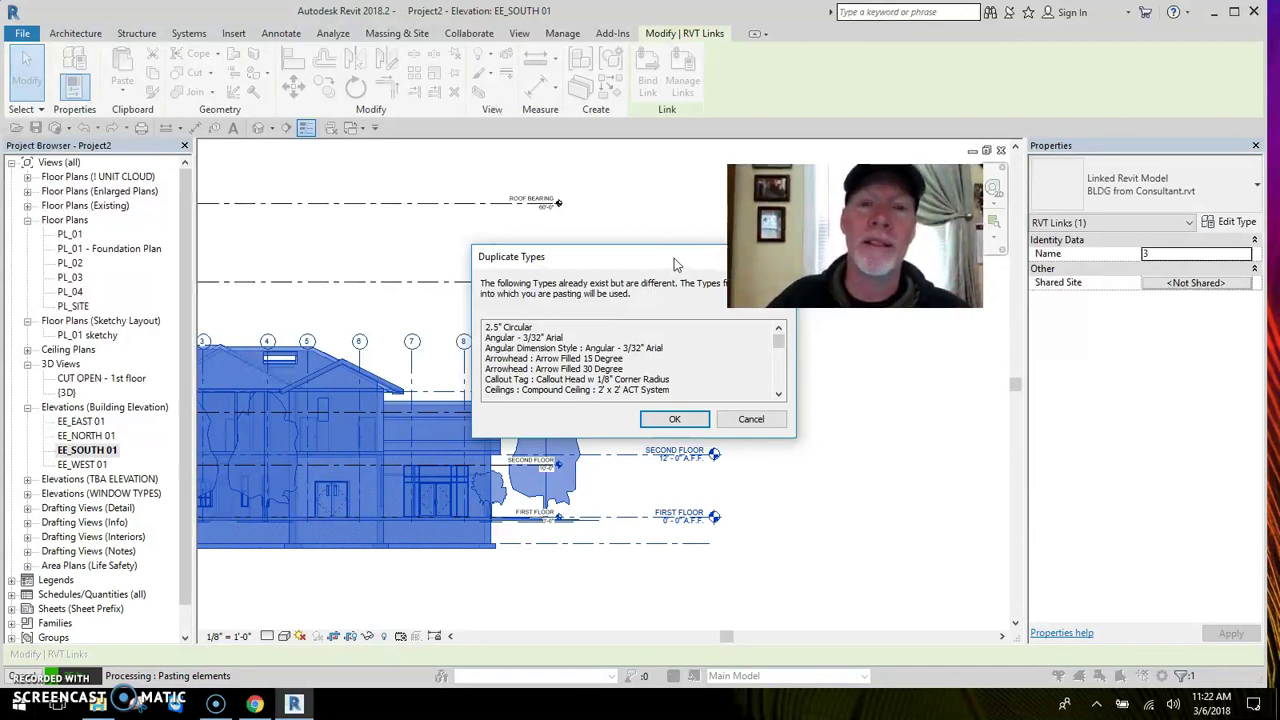
{"action": "left_click_drag", "start_coordinate": [674, 258], "coordinate": [651, 248]}
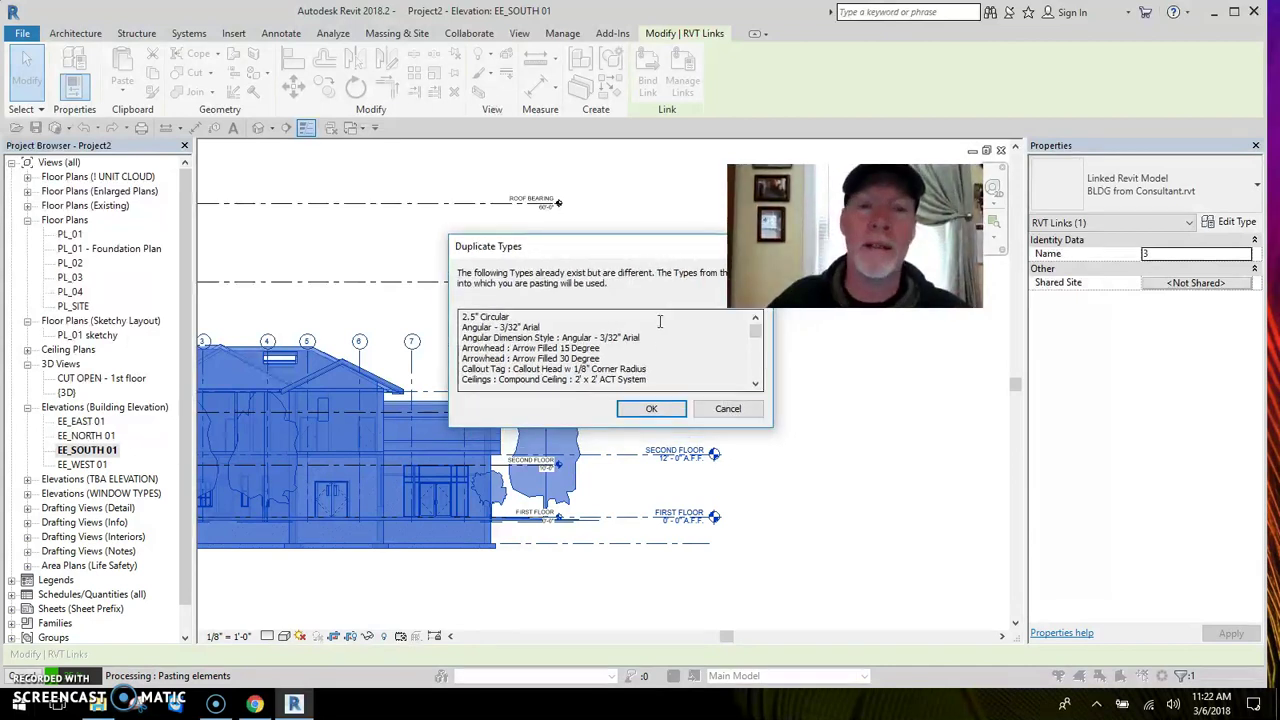
{"action": "left_click", "coordinate": [651, 409]}
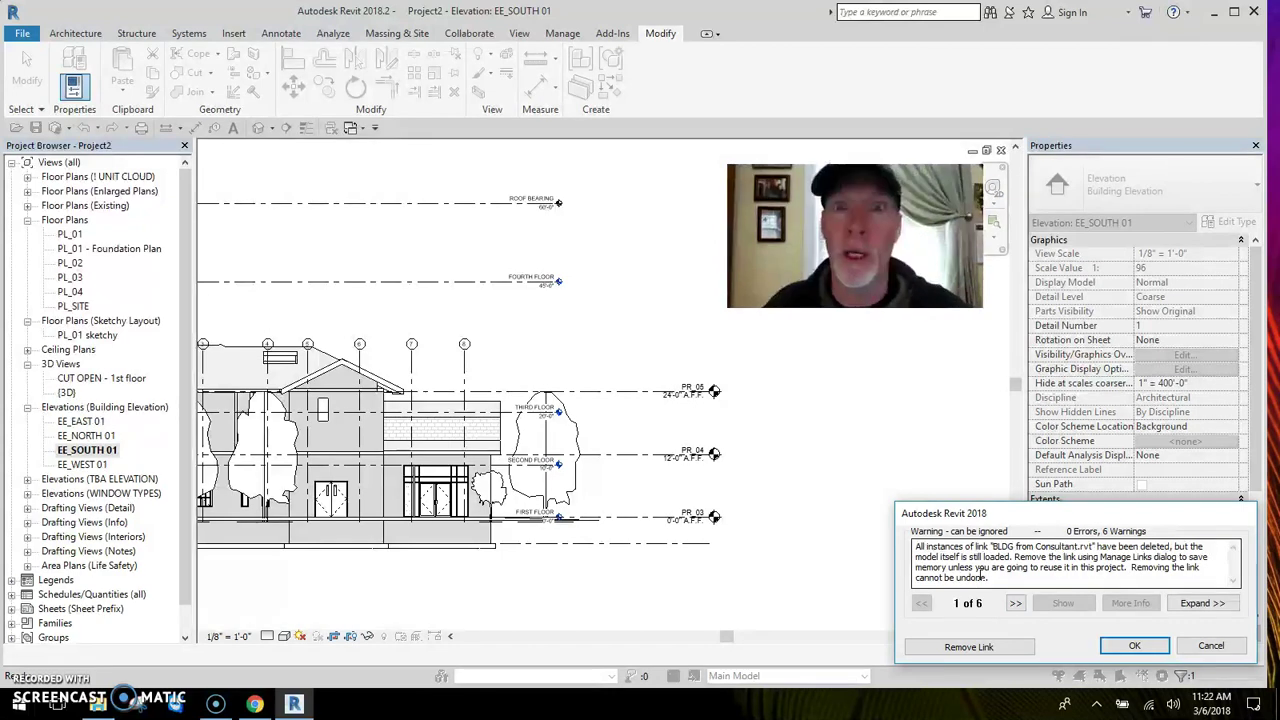
Remove the leftover link and ungroup the BLDG from Consultant model group into separate elements.
{"action": "left_click", "coordinate": [968, 647]}
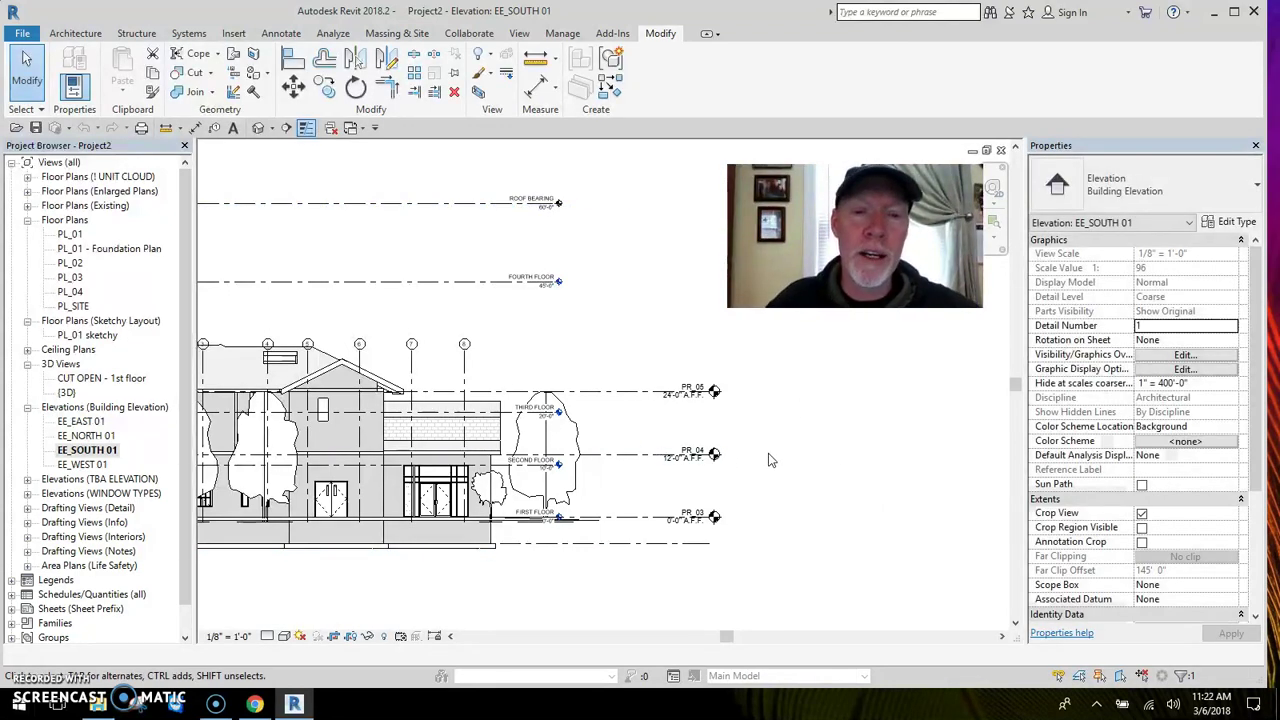
{"action": "left_click", "coordinate": [730, 430]}
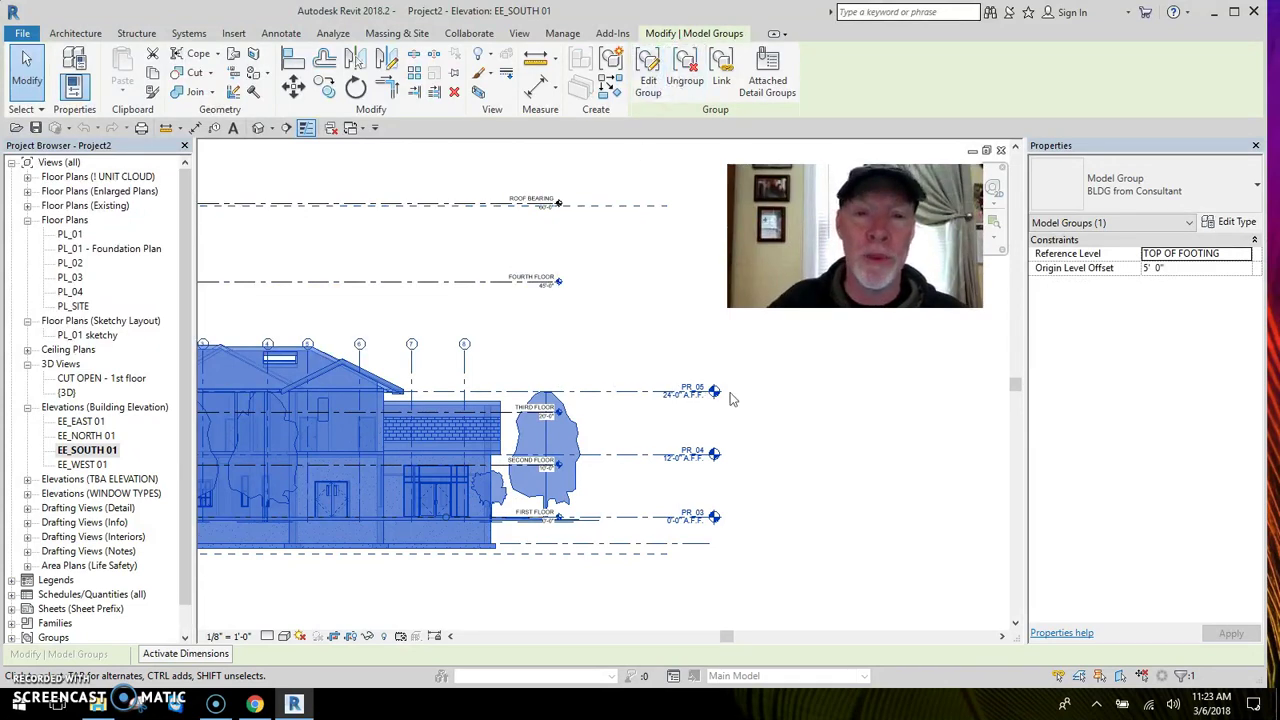
{"action": "left_click", "coordinate": [782, 435]}
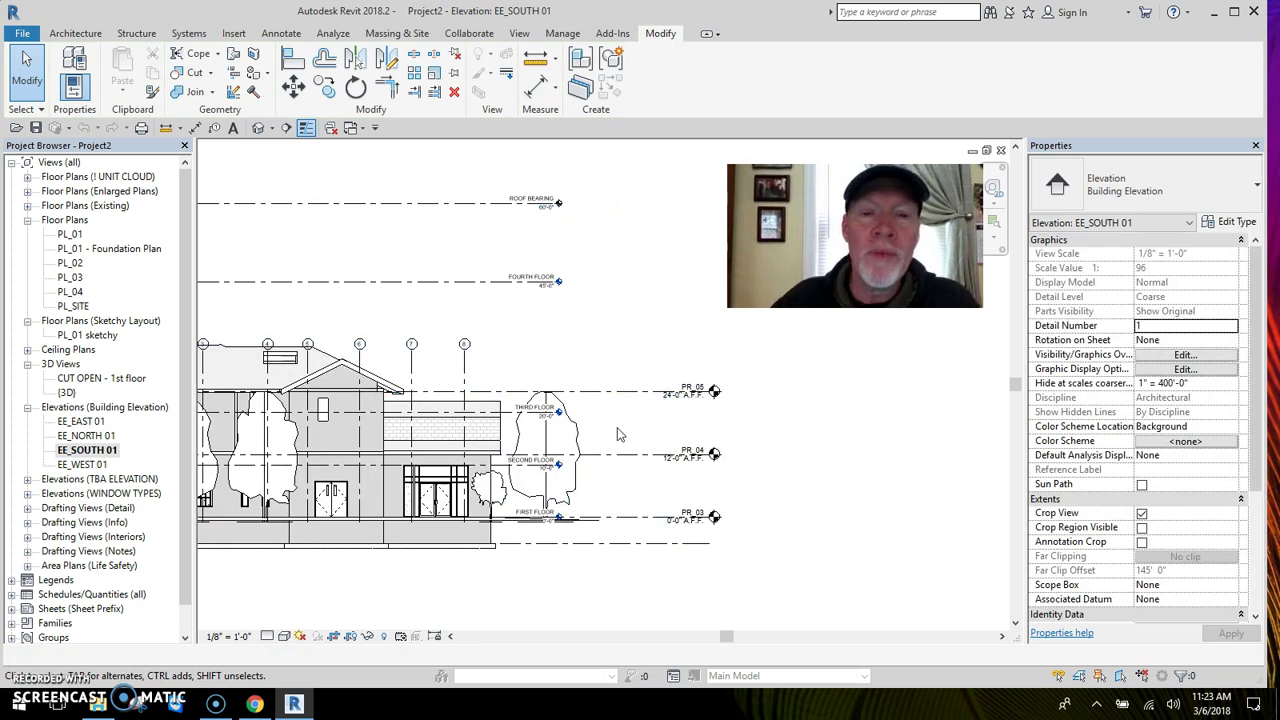
{"action": "left_click", "coordinate": [594, 398]}
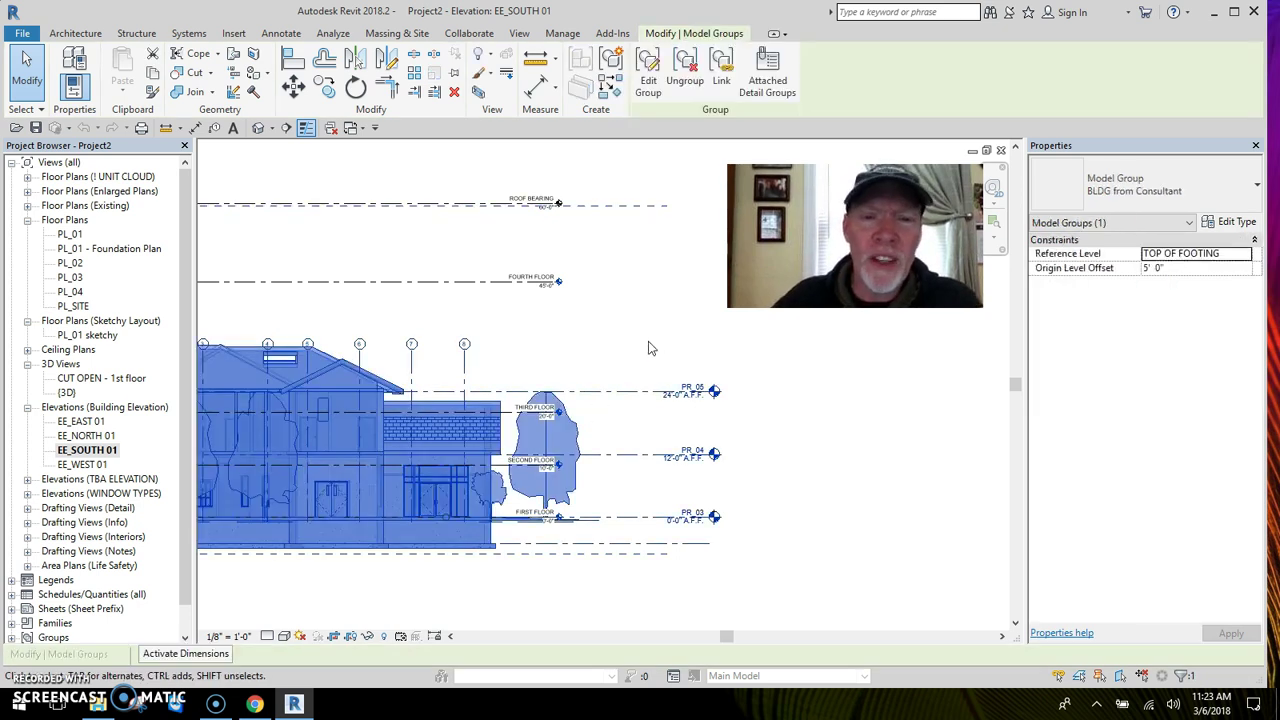
{"action": "left_click", "coordinate": [685, 78]}
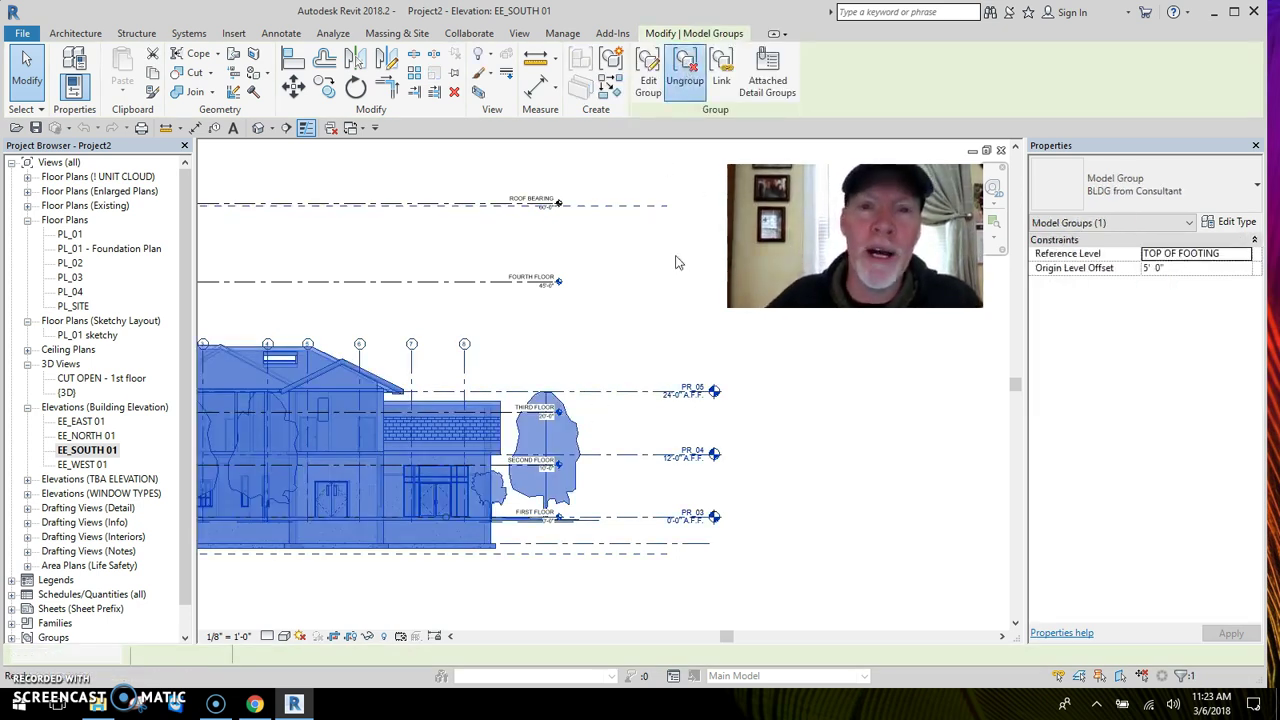
{"action": "left_click", "coordinate": [642, 357]}
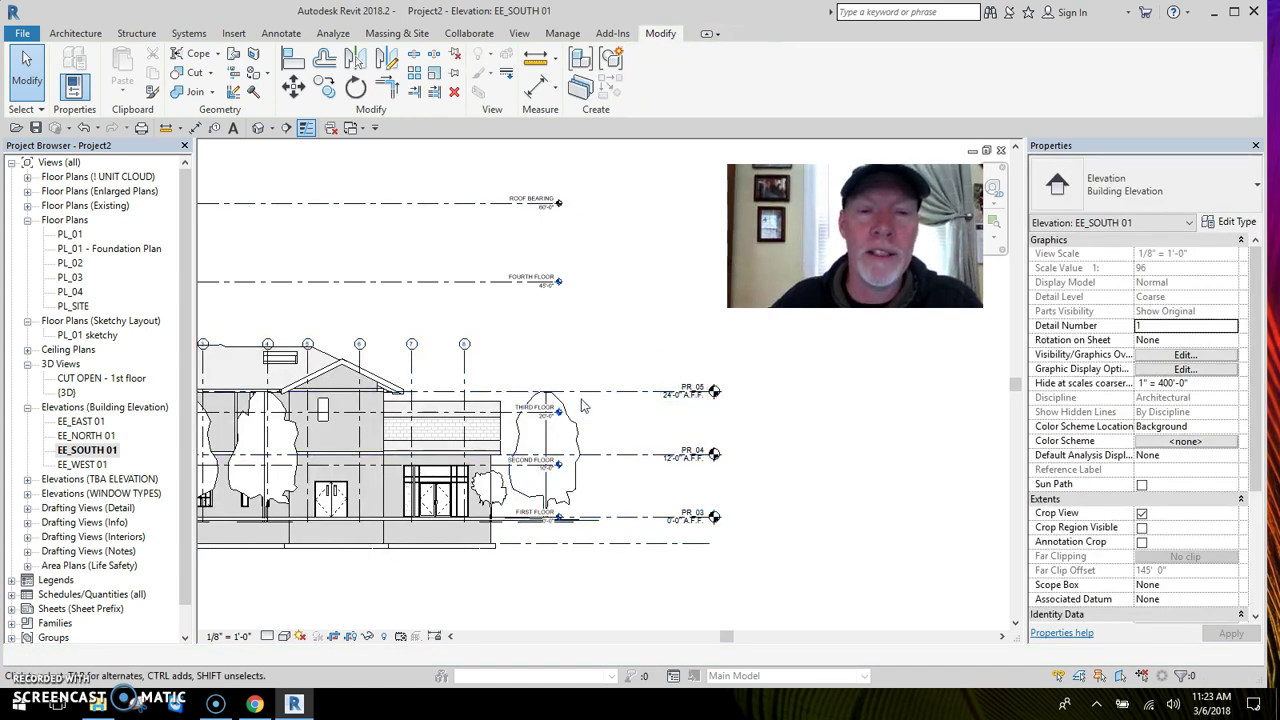
{"action": "scroll", "coordinate": [603, 441], "scroll_direction": "up", "scroll_amount": 4}
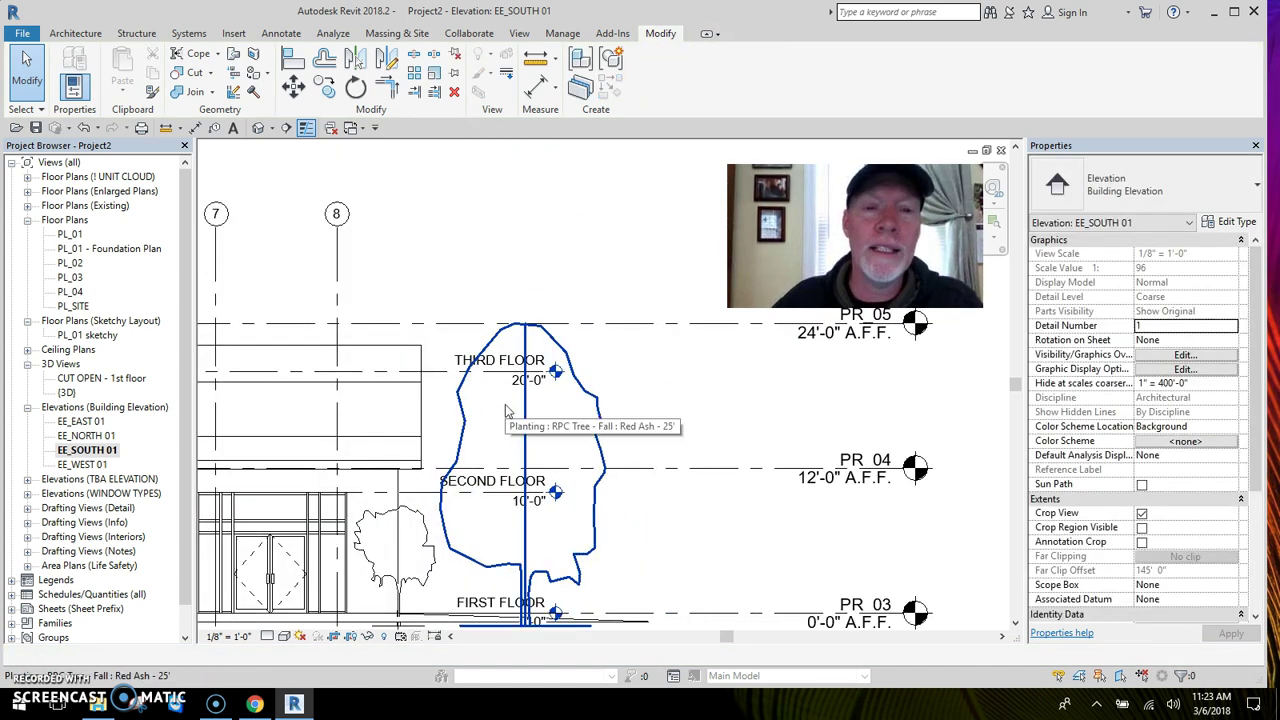
{"action": "middle_click_drag", "start_coordinate": [650, 340], "coordinate": [547, 330]}
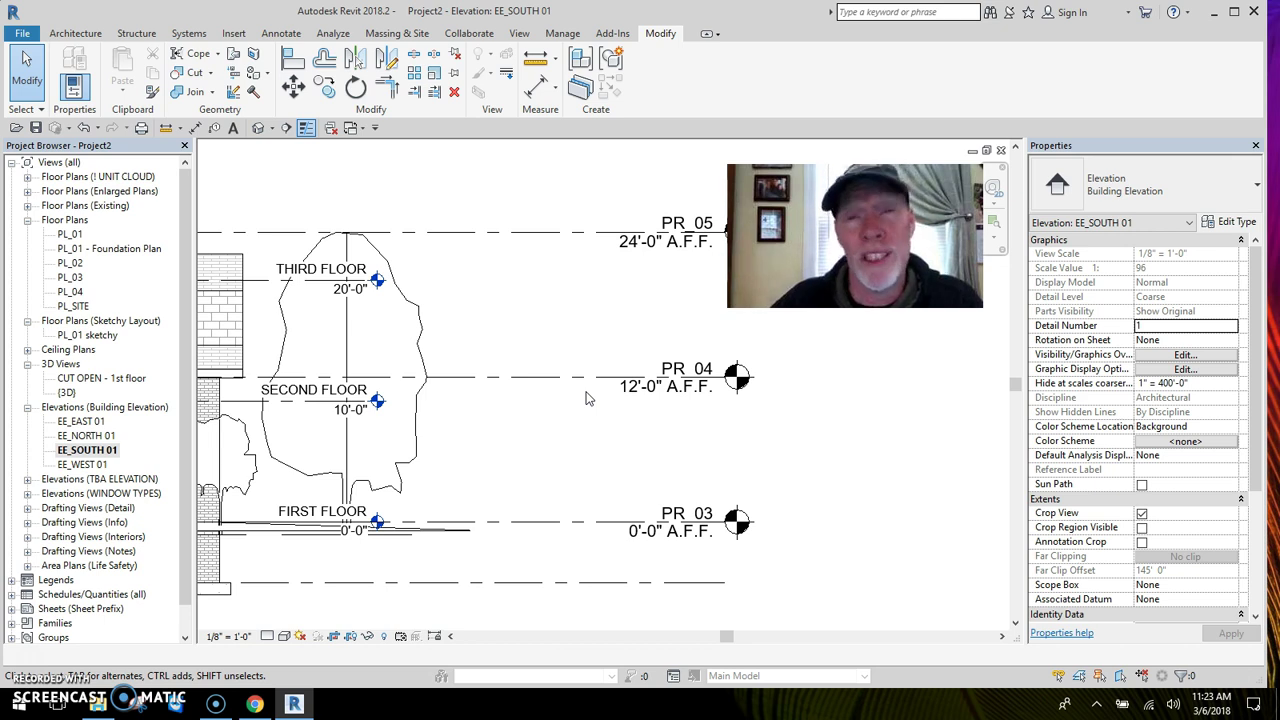
{"action": "middle_click_drag", "start_coordinate": [523, 468], "coordinate": [657, 425]}
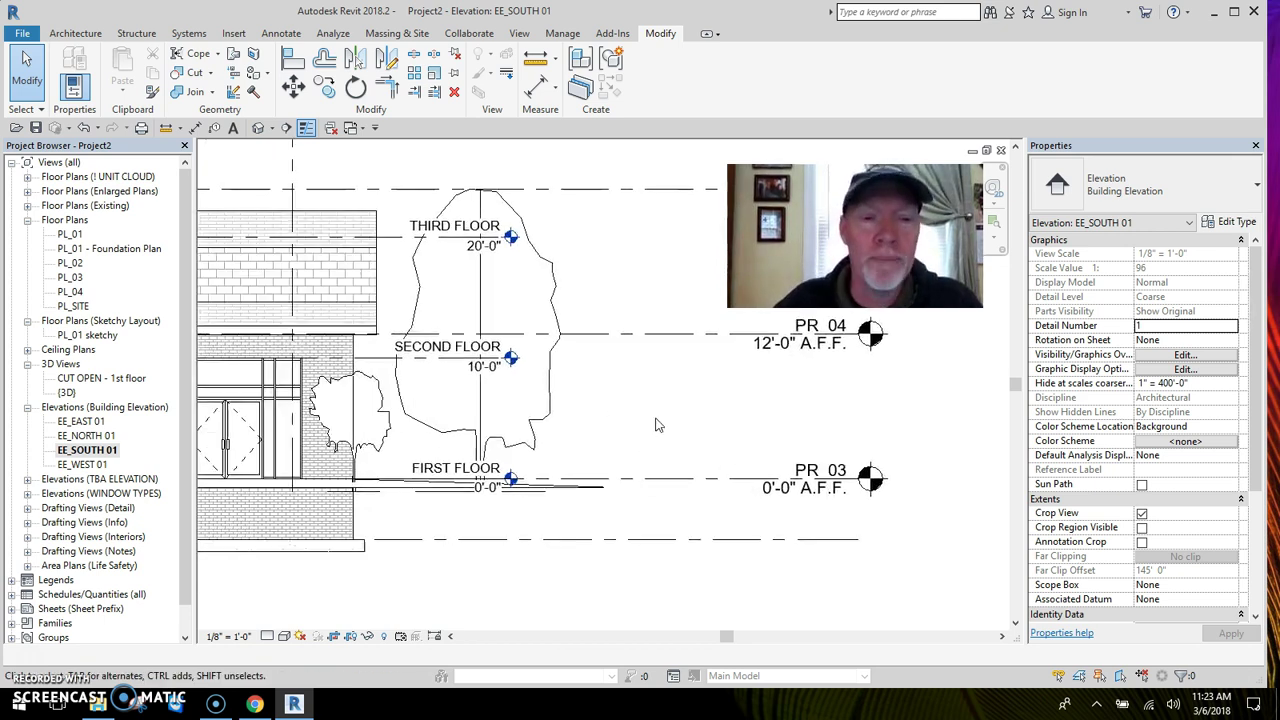
{"action": "scroll", "coordinate": [643, 425], "scroll_direction": "down", "scroll_amount": 3}
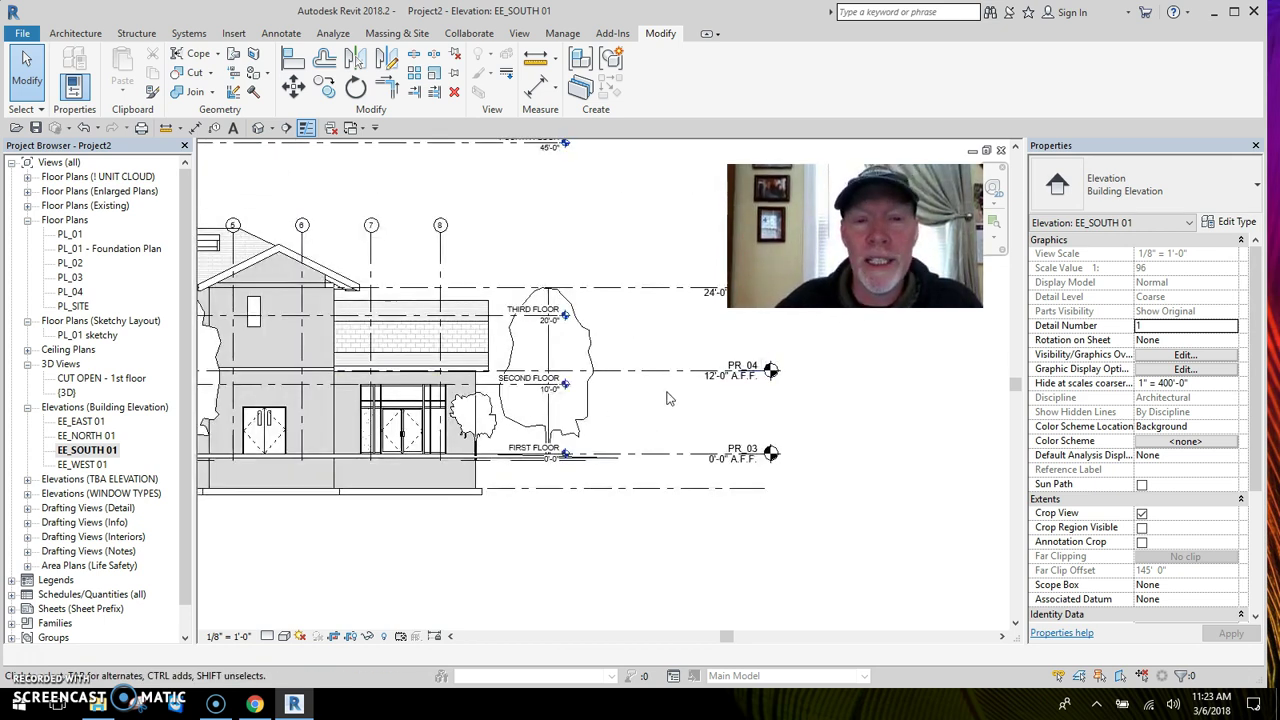
{"action": "scroll", "coordinate": [669, 410], "scroll_direction": "down", "scroll_amount": 2}
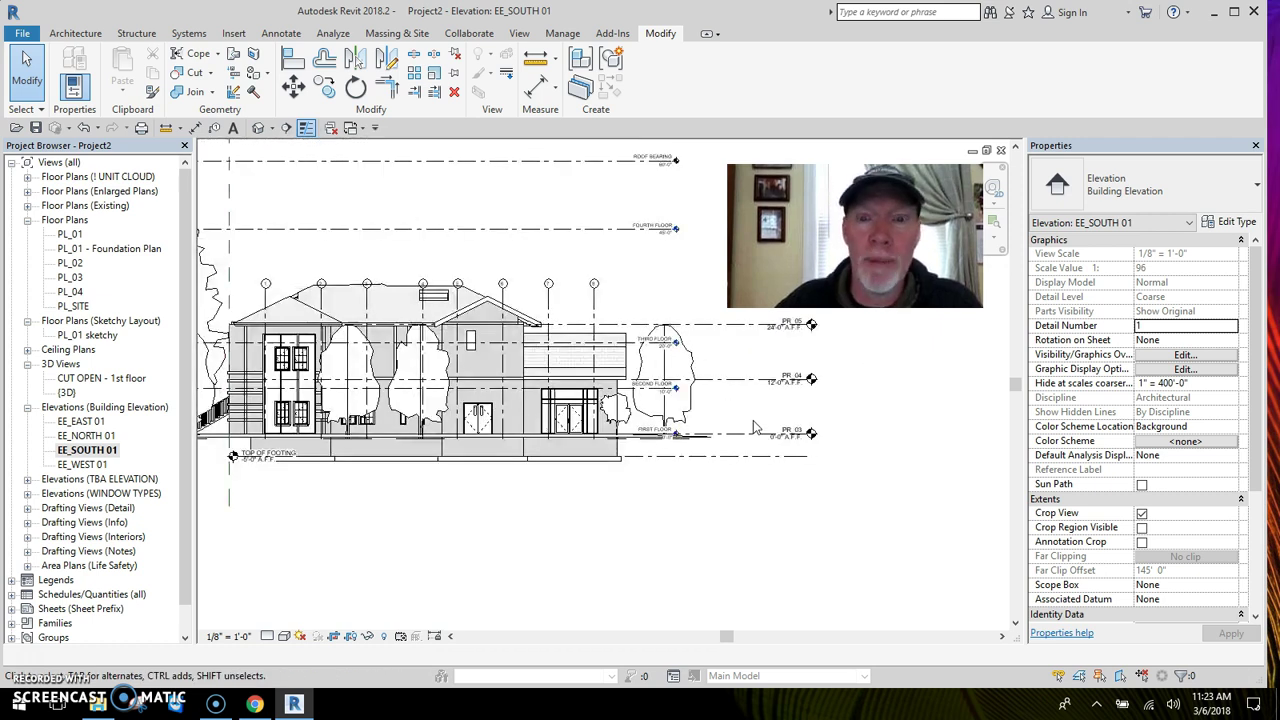
{"action": "left_click", "coordinate": [757, 434]}
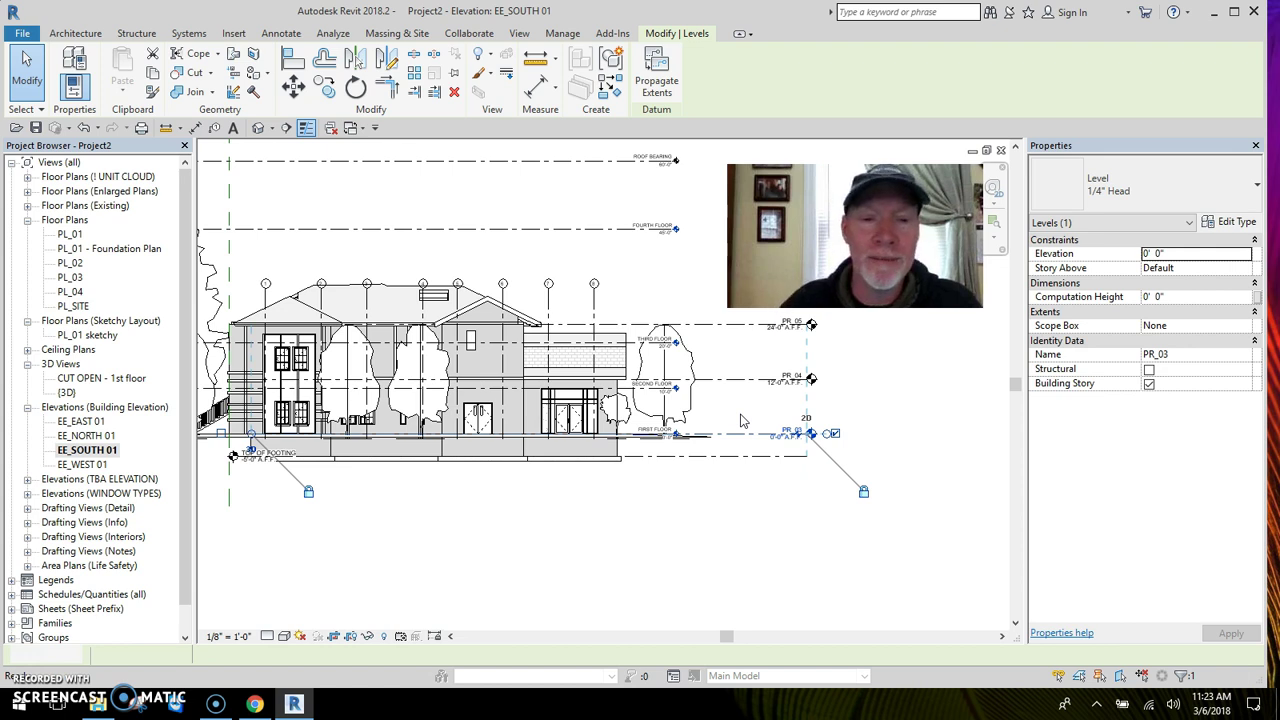
{"action": "left_click", "coordinate": [699, 441]}
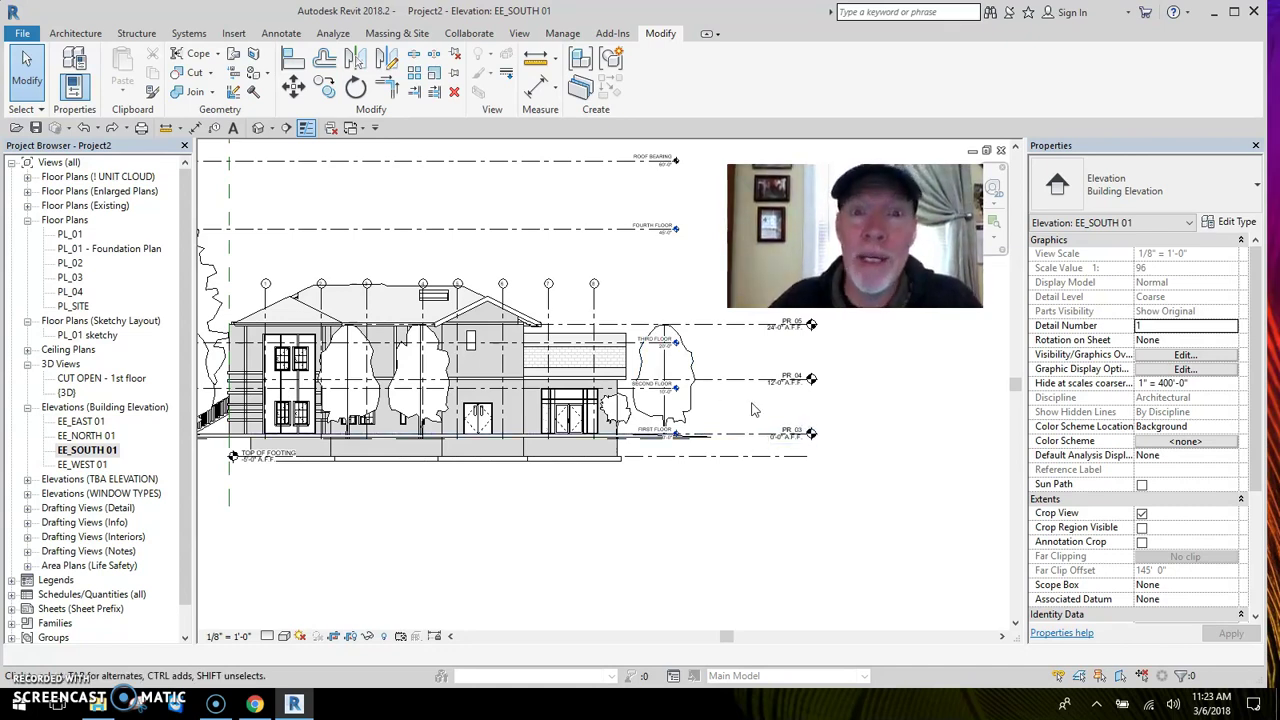
Delete the ROOF BEARING, FOURTH FLOOR and THIRD FLOOR levels along with their views.
{"action": "left_click", "coordinate": [584, 161]}
{"action": "key", "text": "Delete"}
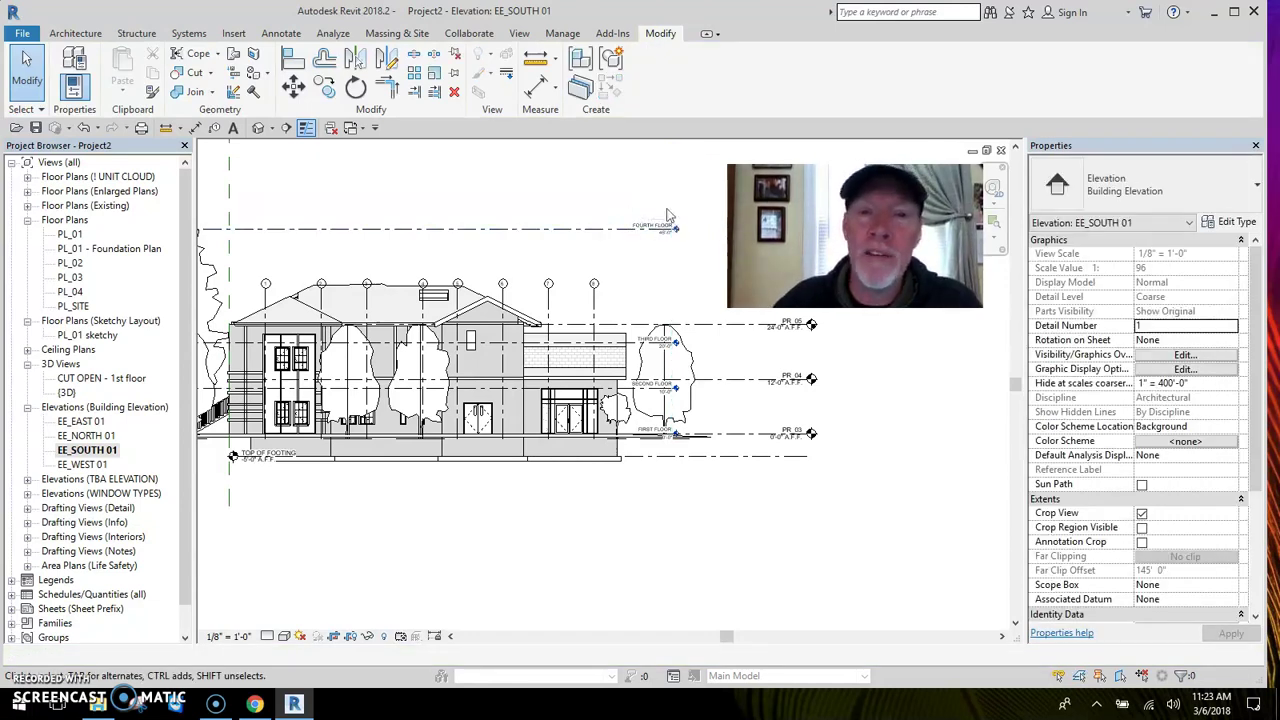
{"action": "left_click", "coordinate": [573, 237]}
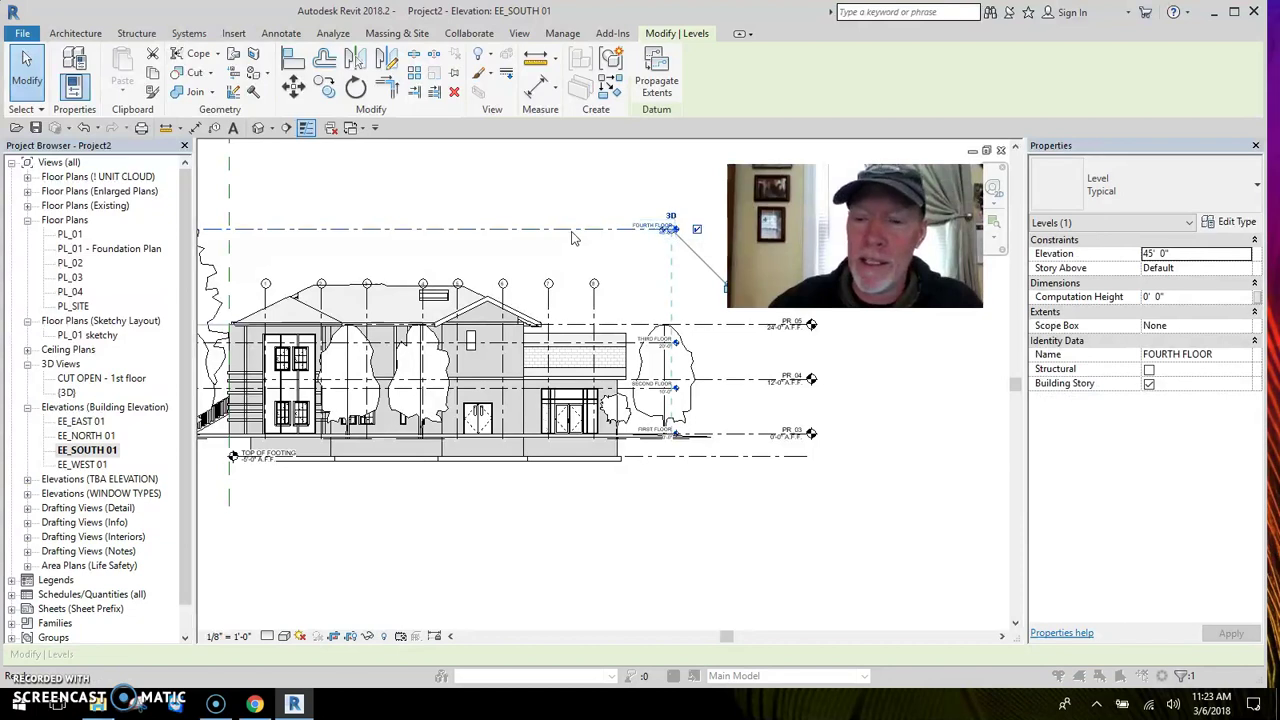
{"action": "key", "text": "Delete"}
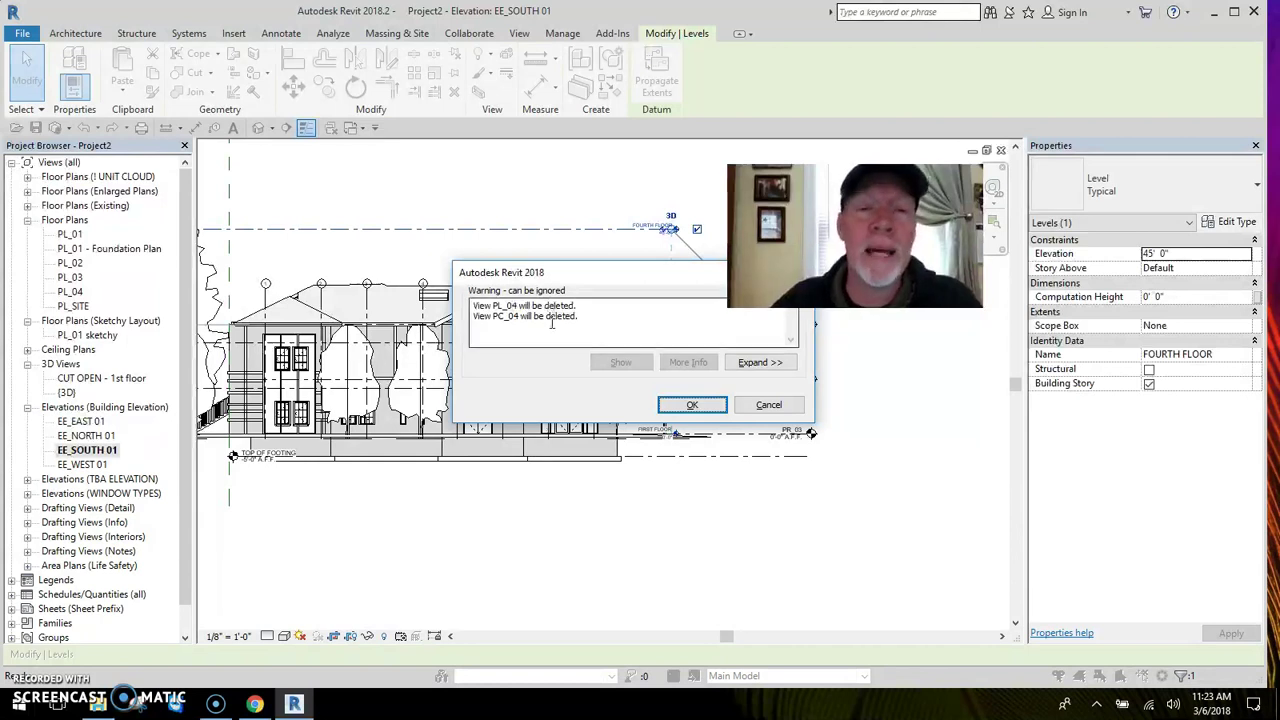
{"action": "left_click", "coordinate": [694, 405]}
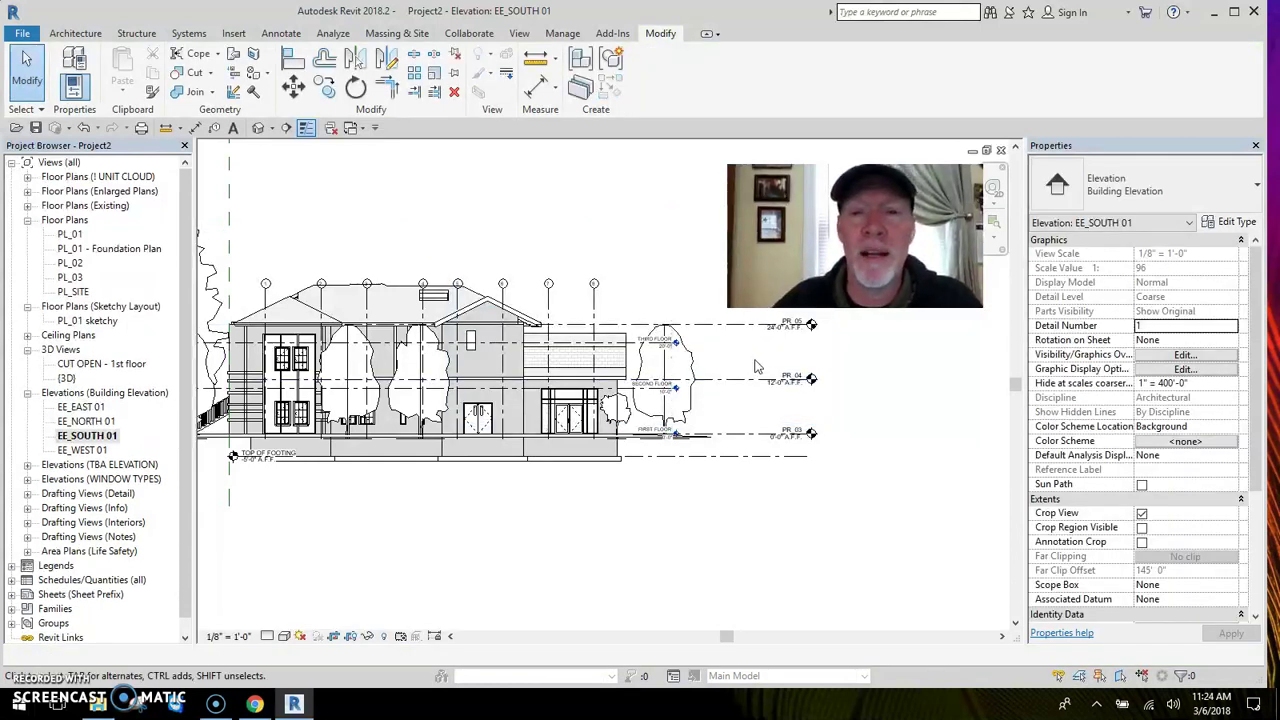
{"action": "scroll", "coordinate": [634, 346], "scroll_direction": "up", "scroll_amount": 2}
{"action": "scroll", "coordinate": [630, 346], "scroll_direction": "up", "scroll_amount": 3}
{"action": "left_click", "coordinate": [632, 347]}
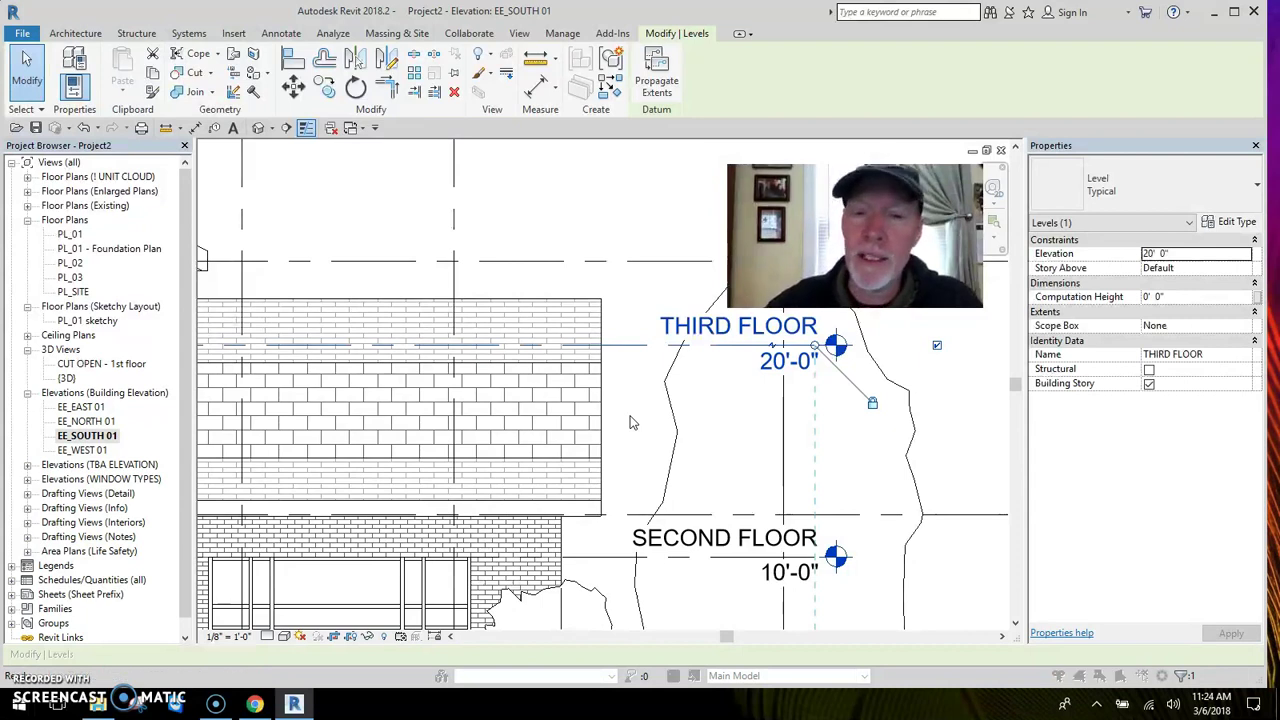
{"action": "key", "text": "Delete"}
{"action": "left_click", "coordinate": [704, 408]}
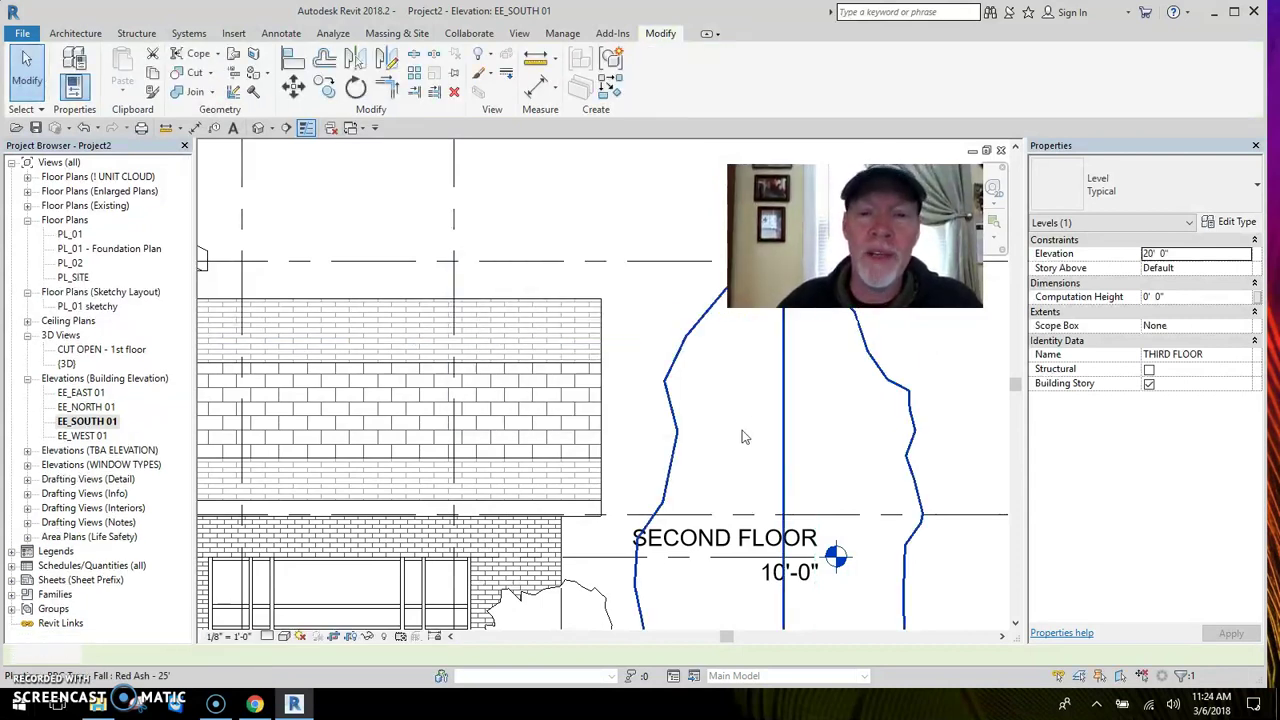
Delete the SECOND FLOOR and FIRST FLOOR levels and their plans, leaving PR_03 at 0'-0".
{"action": "middle_click_drag", "start_coordinate": [685, 565], "coordinate": [600, 365]}
{"action": "left_click", "coordinate": [600, 365]}
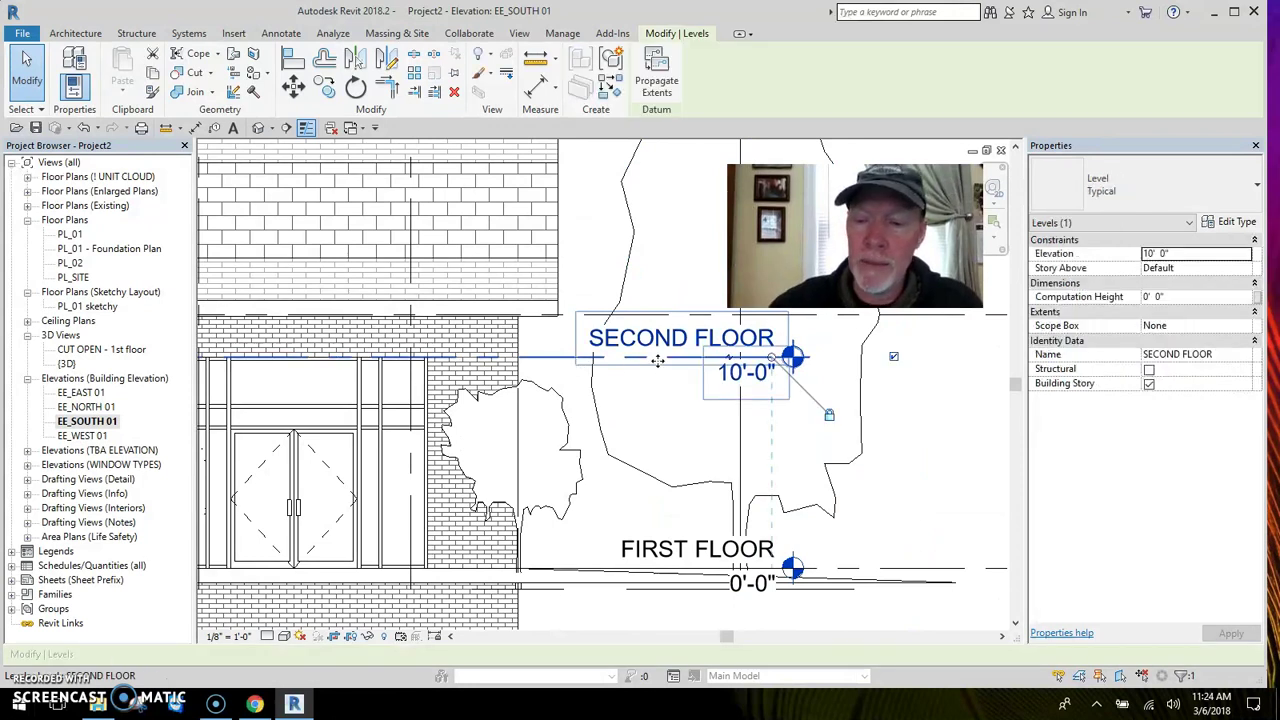
{"action": "key", "text": "Delete"}
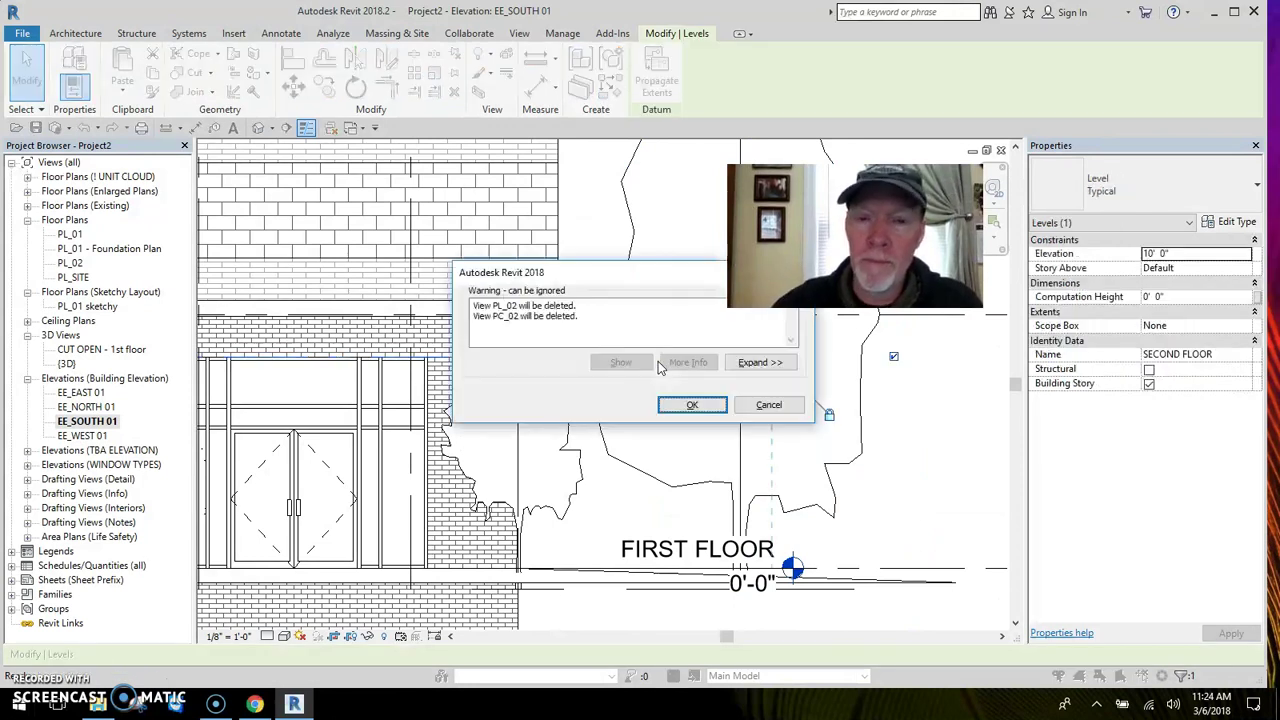
{"action": "left_click", "coordinate": [693, 404]}
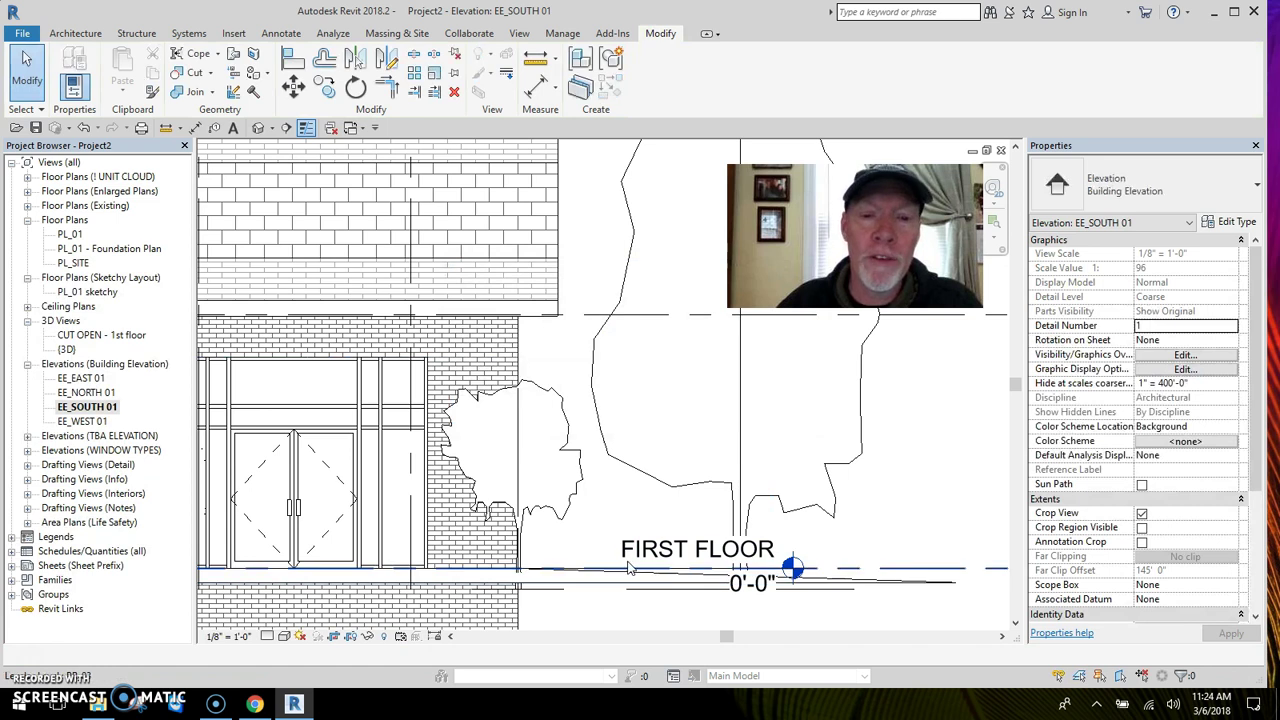
{"action": "left_click", "coordinate": [693, 558]}
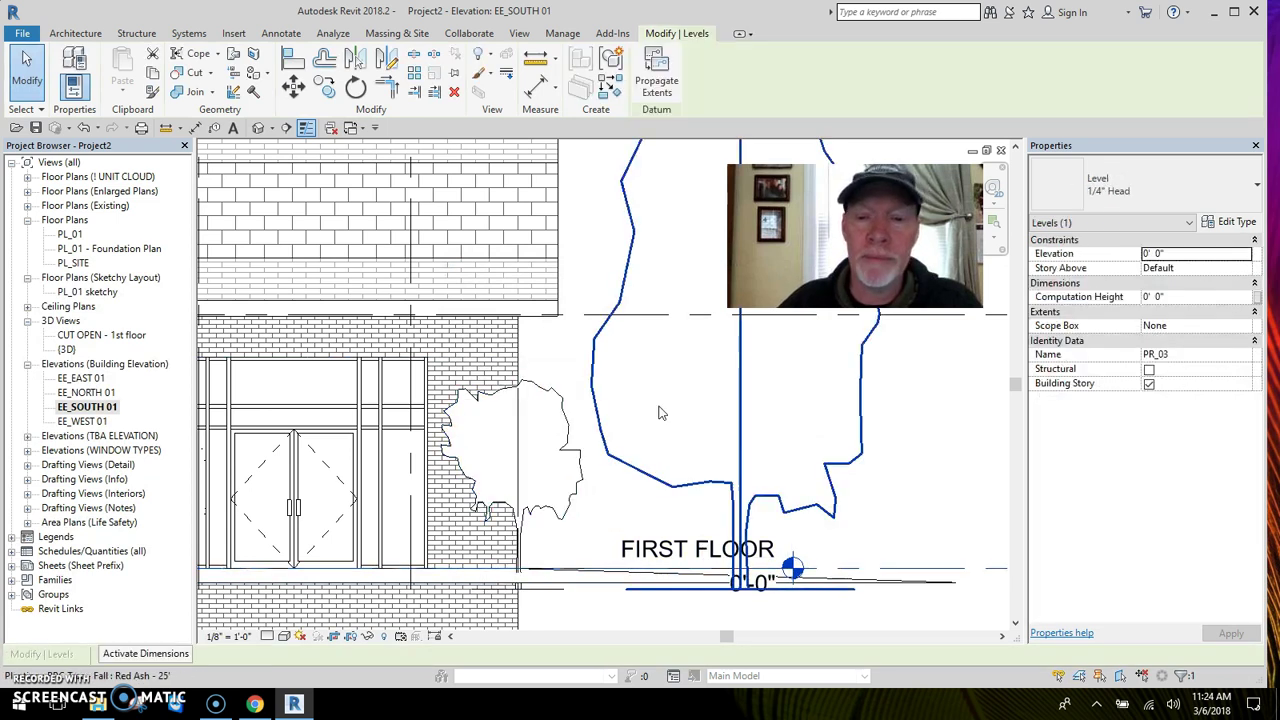
{"action": "scroll", "coordinate": [725, 503], "scroll_direction": "down", "scroll_amount": 2}
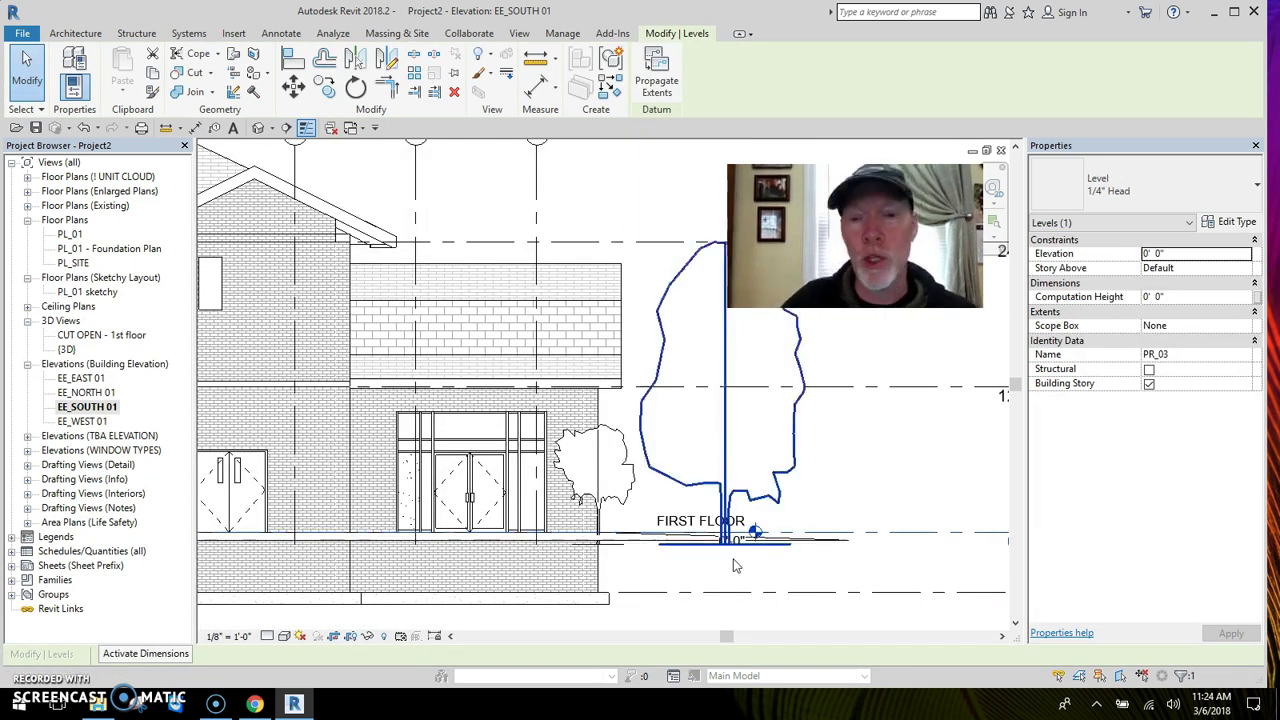
{"action": "middle_click_drag", "start_coordinate": [873, 521], "coordinate": [780, 428]}
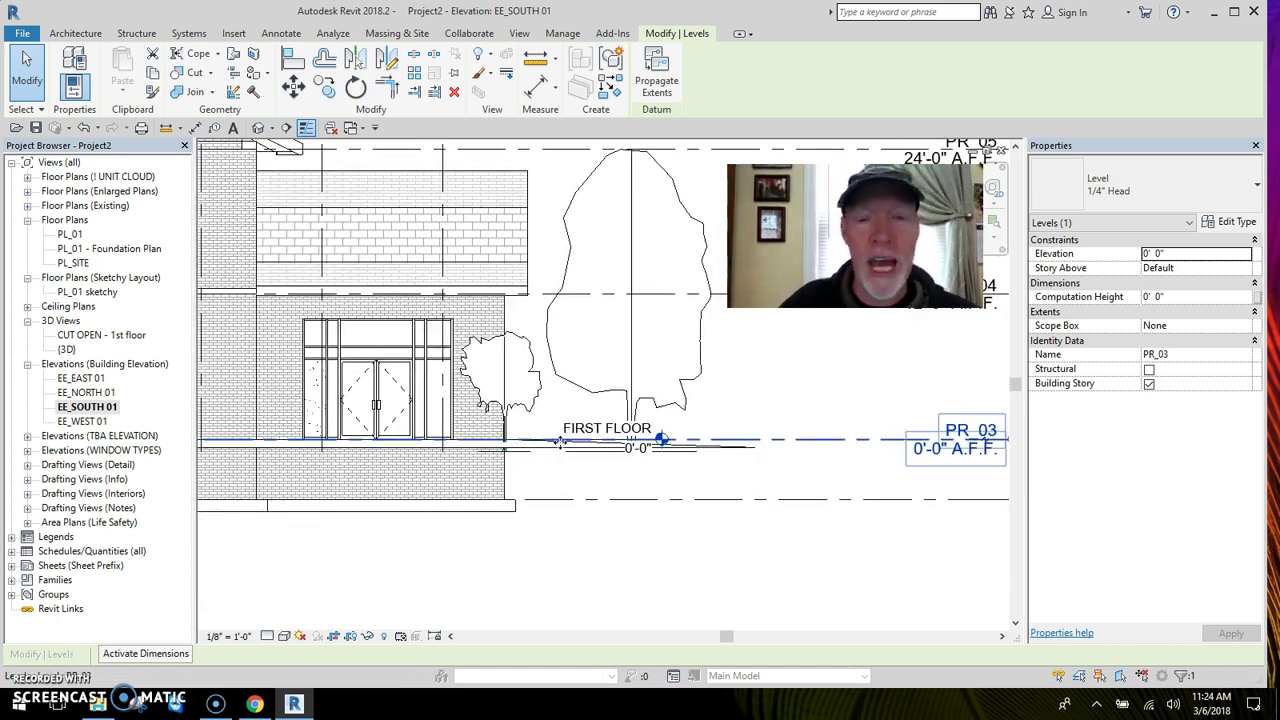
{"action": "left_click", "coordinate": [560, 441]}
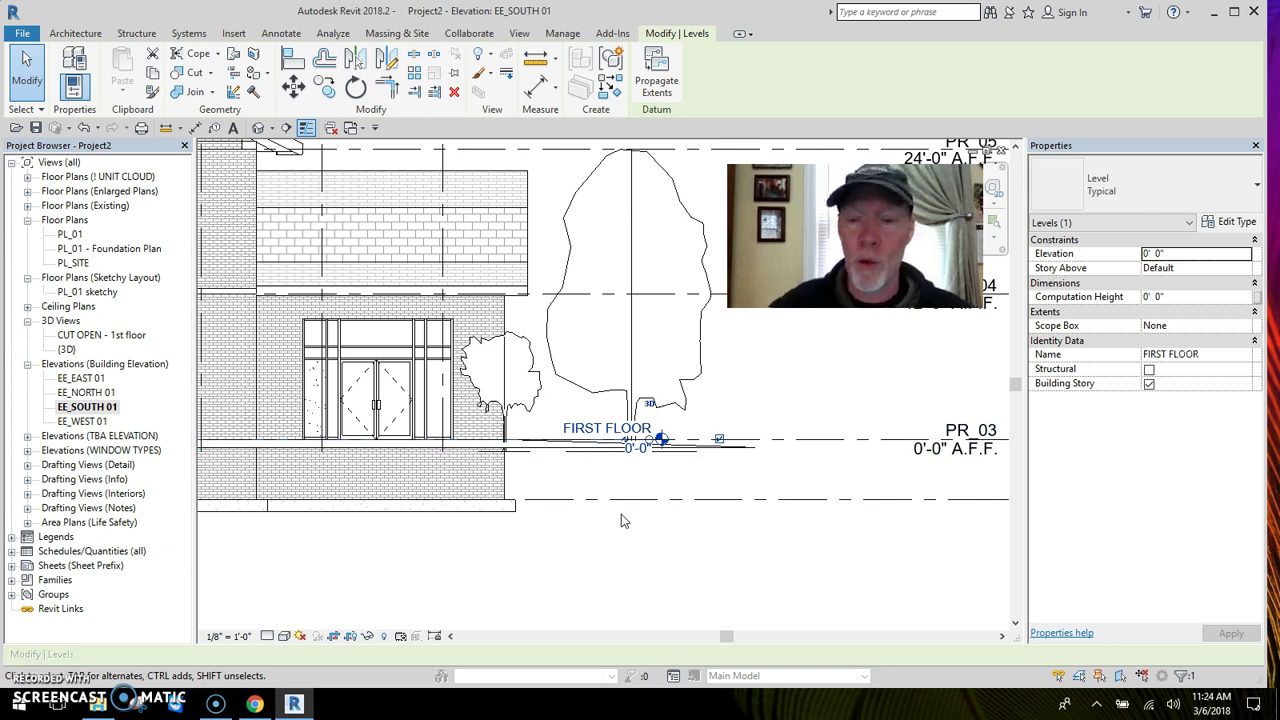
{"action": "key", "text": "Delete"}
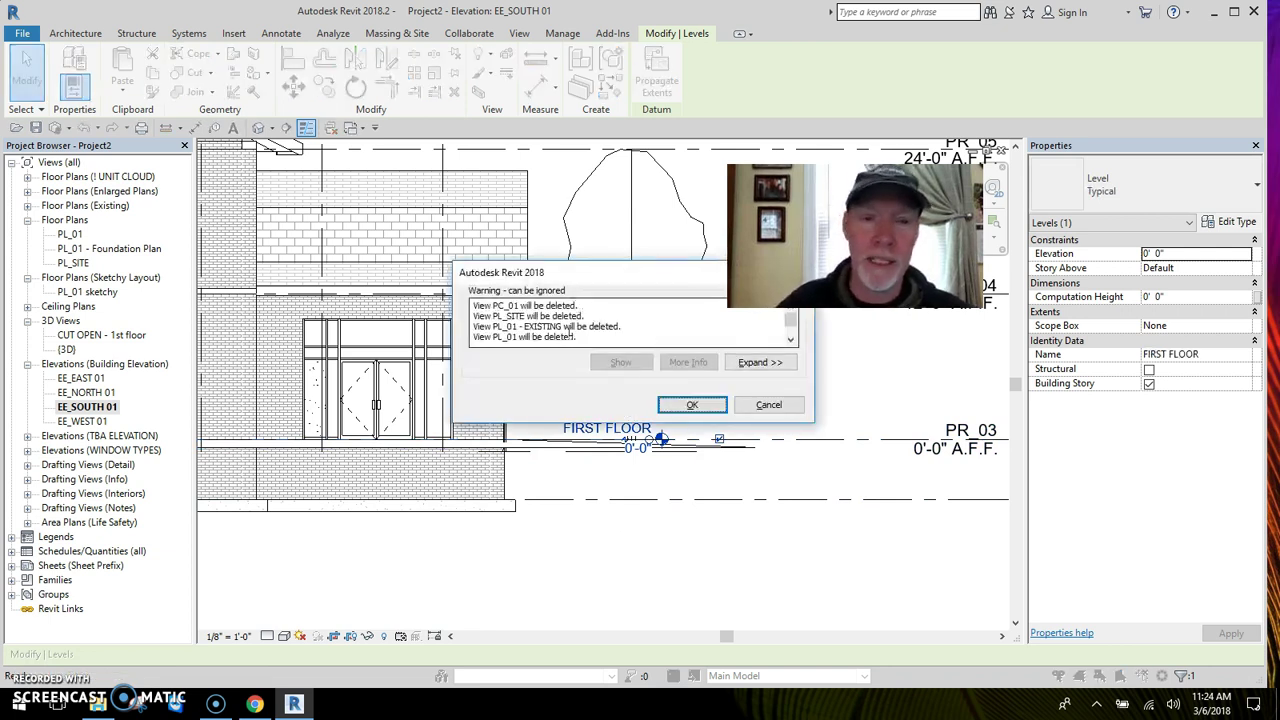
{"action": "left_click", "coordinate": [692, 405]}
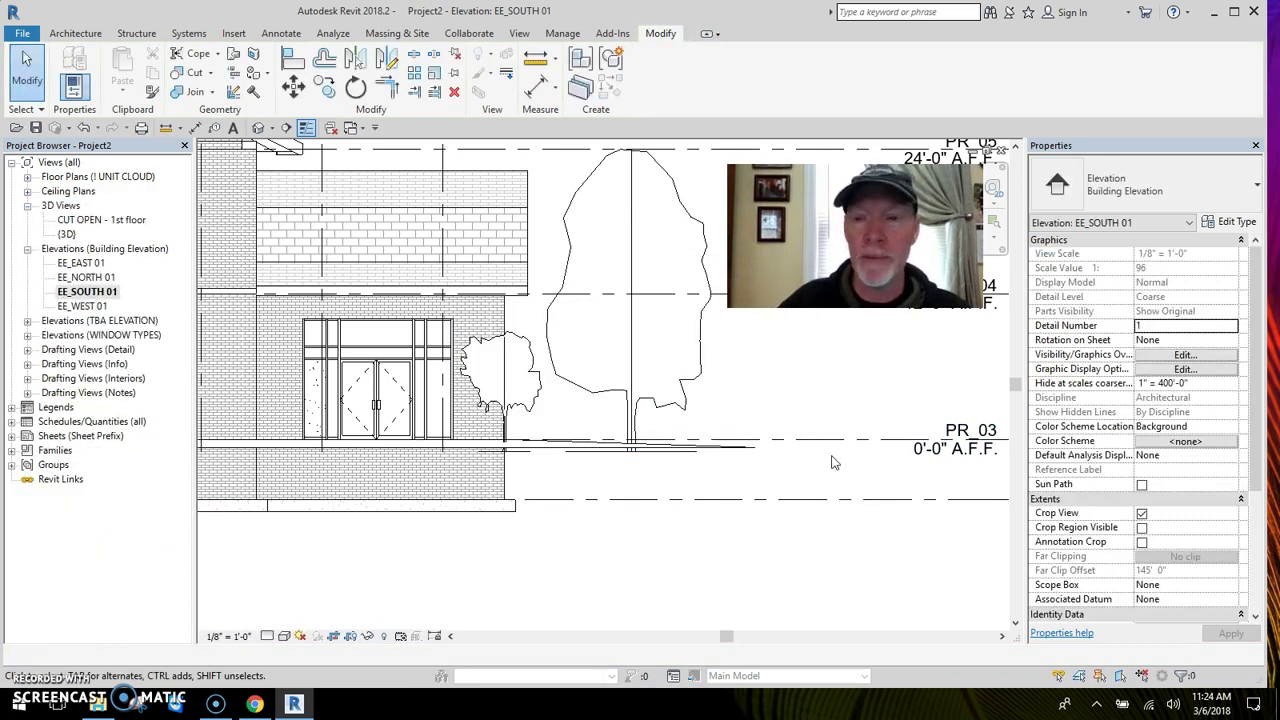
{"action": "scroll", "coordinate": [835, 462], "scroll_direction": "down", "scroll_amount": 2}
Rename level PR_03 to FIRST FLOOR.
{"action": "left_click", "coordinate": [712, 450]}
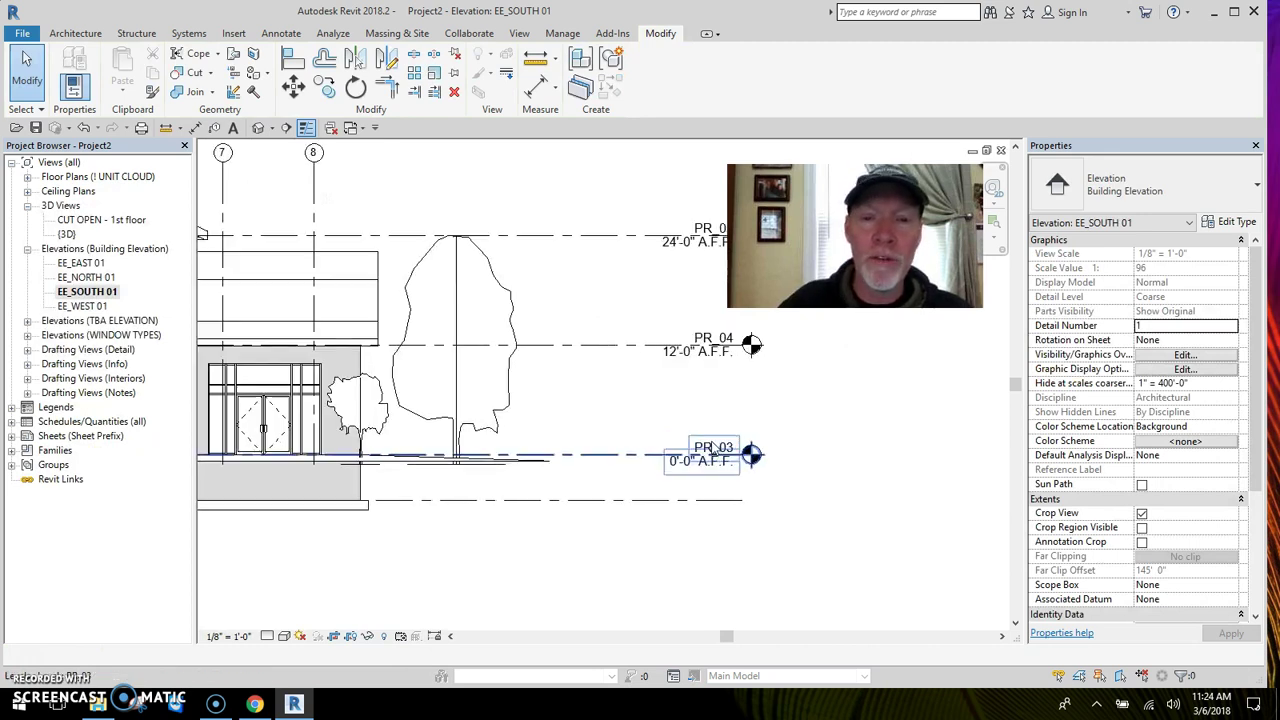
{"action": "scroll", "coordinate": [712, 452], "scroll_direction": "up", "scroll_amount": 2}
{"action": "left_click", "coordinate": [715, 454]}
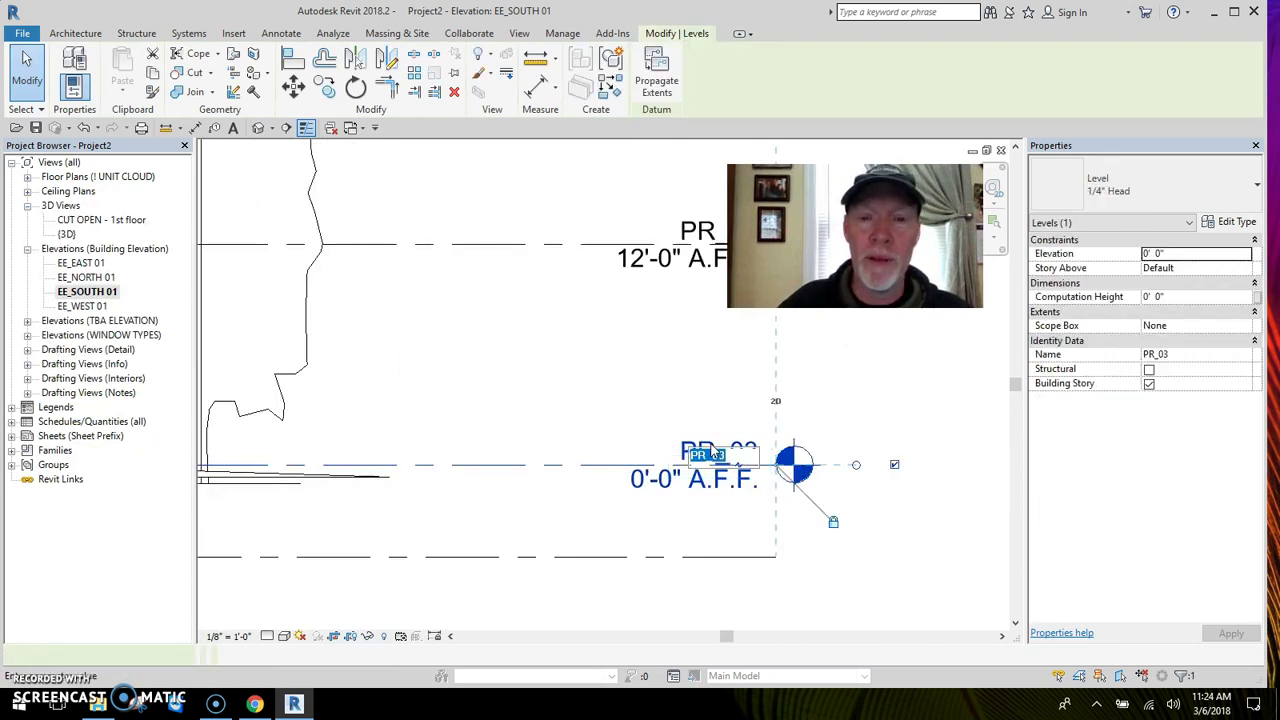
{"action": "left_click", "coordinate": [713, 453]}
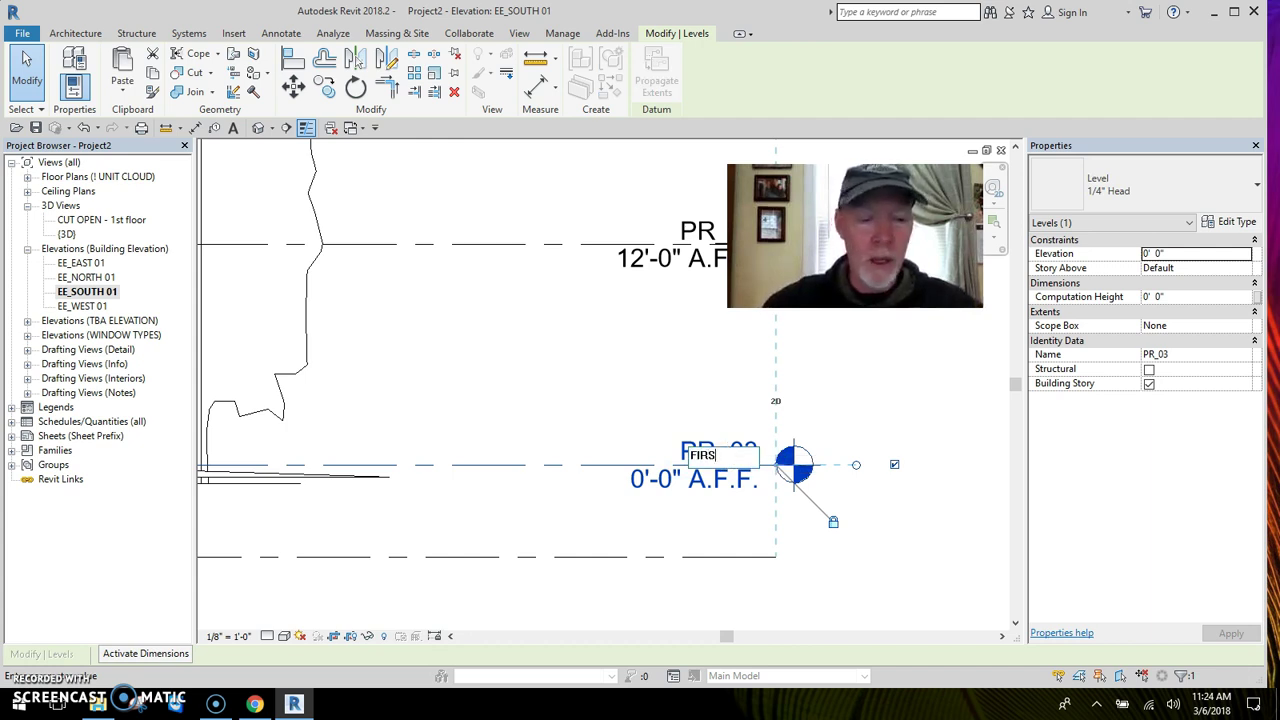
{"action": "type", "text": "FIRST FLOOR"}
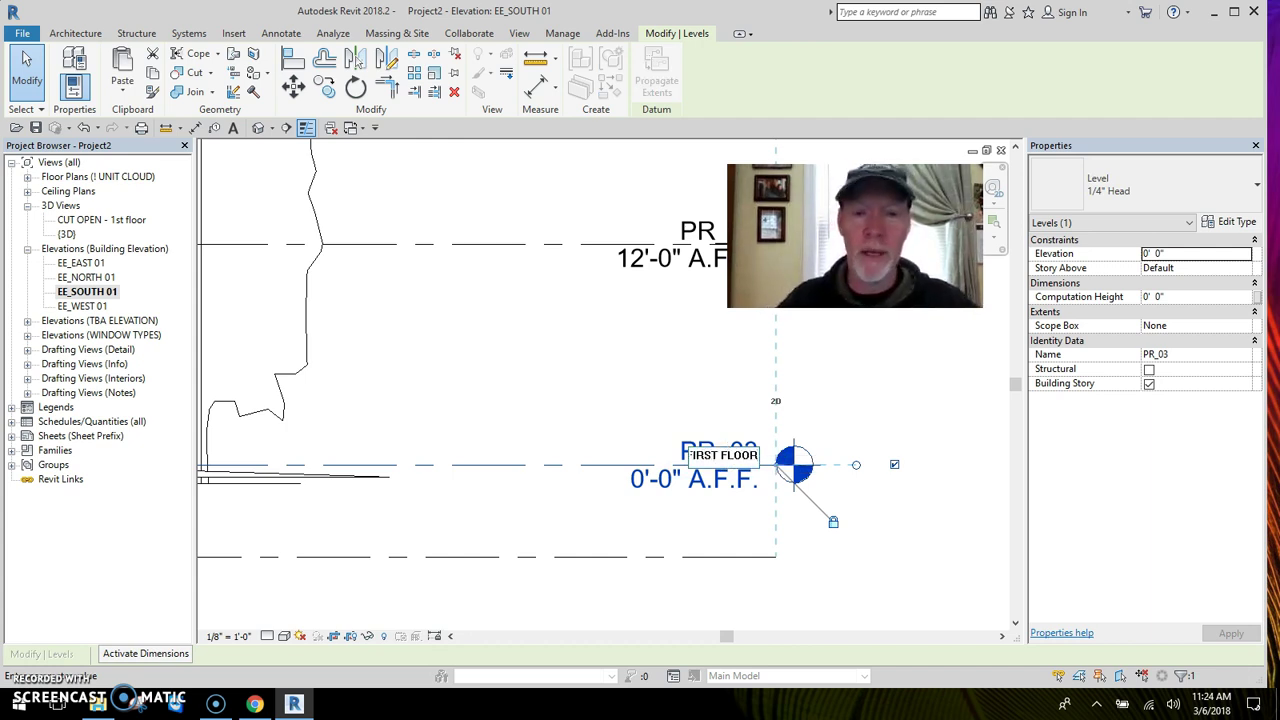
{"action": "key", "text": "Return"}
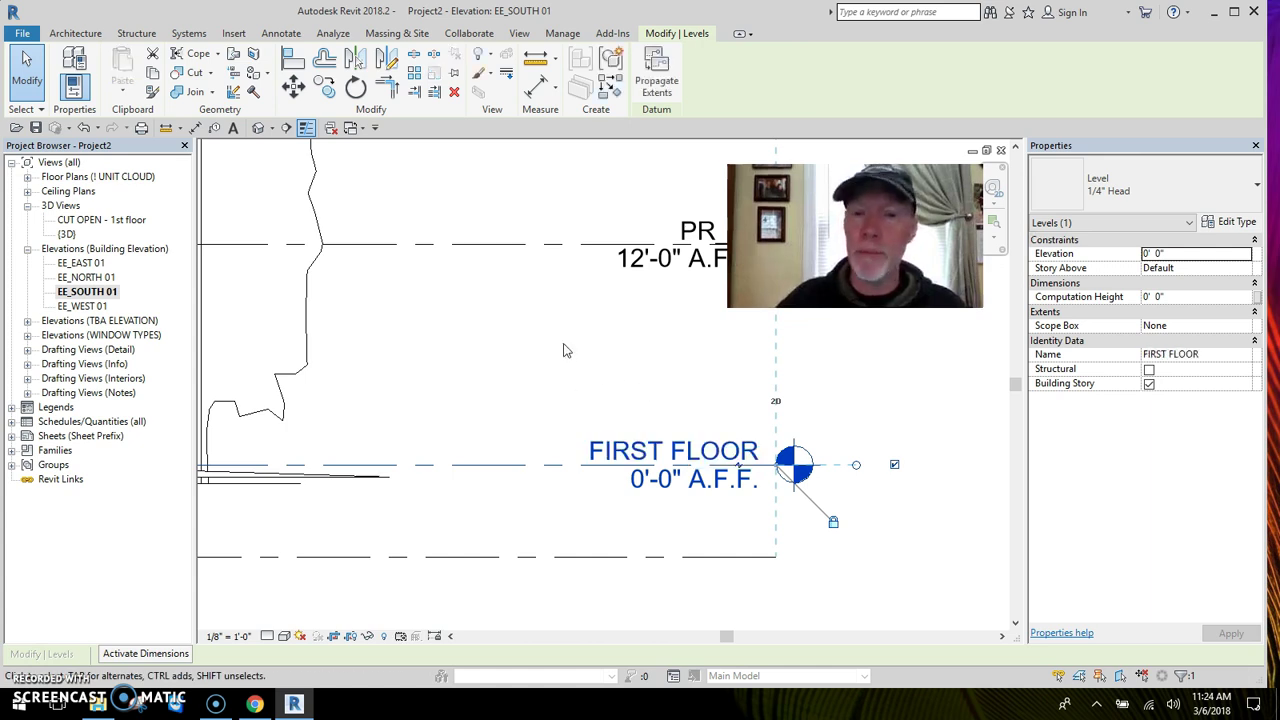
Rename PR_04 to SECOND FLOOR and PR_05 to ROOF BEARING.
{"action": "middle_click_drag", "start_coordinate": [566, 351], "coordinate": [558, 448]}
{"action": "left_click", "coordinate": [720, 372]}
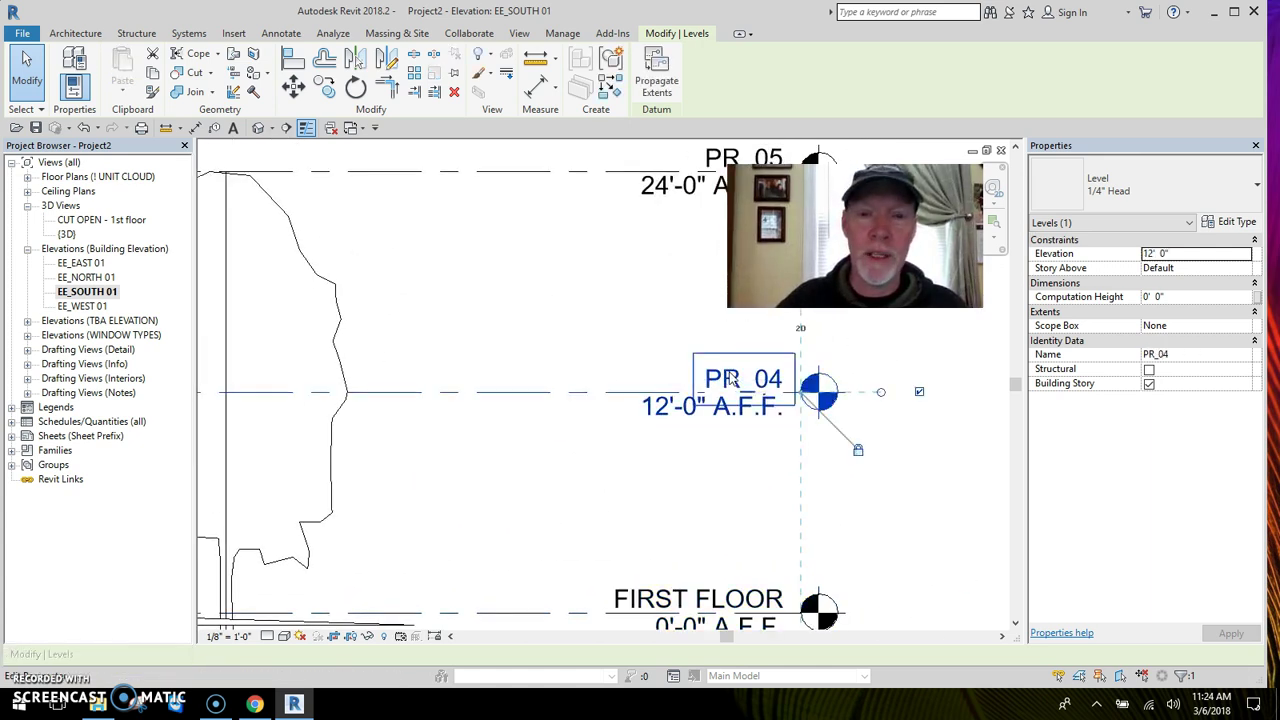
{"action": "left_click", "coordinate": [720, 378]}
{"action": "type", "text": "SECON"}
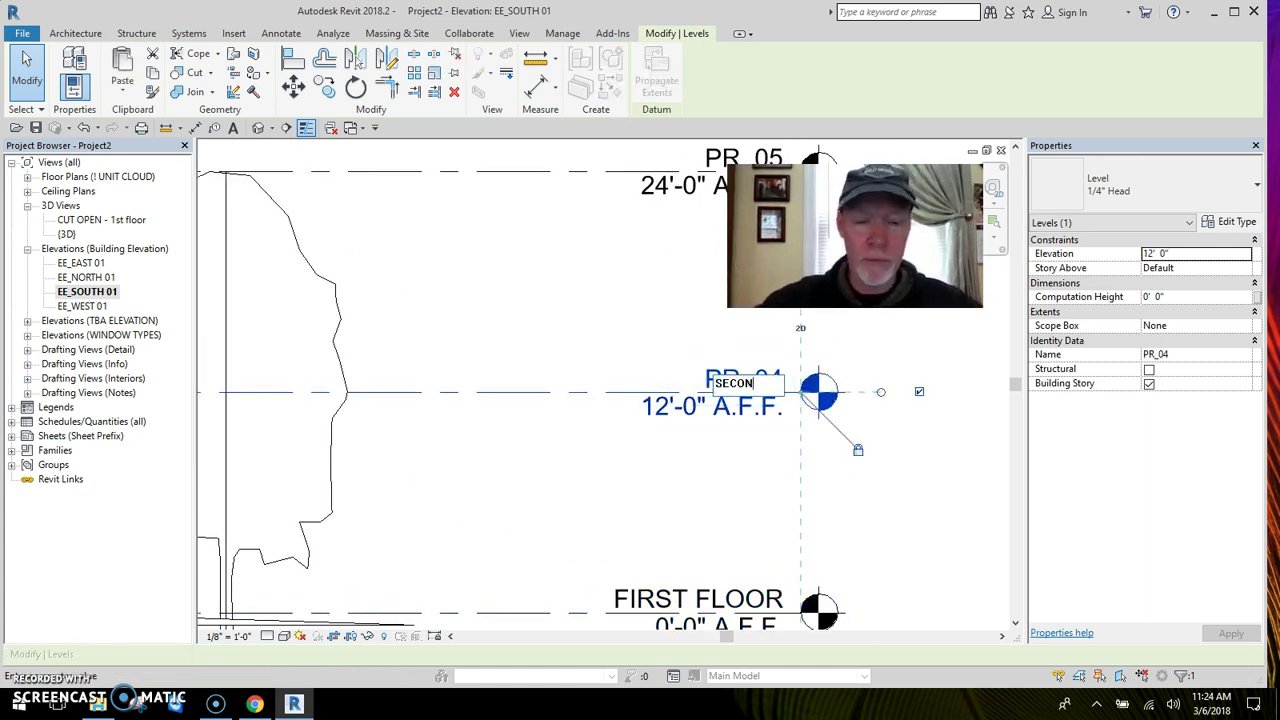
{"action": "type", "text": "D FLOOR"}
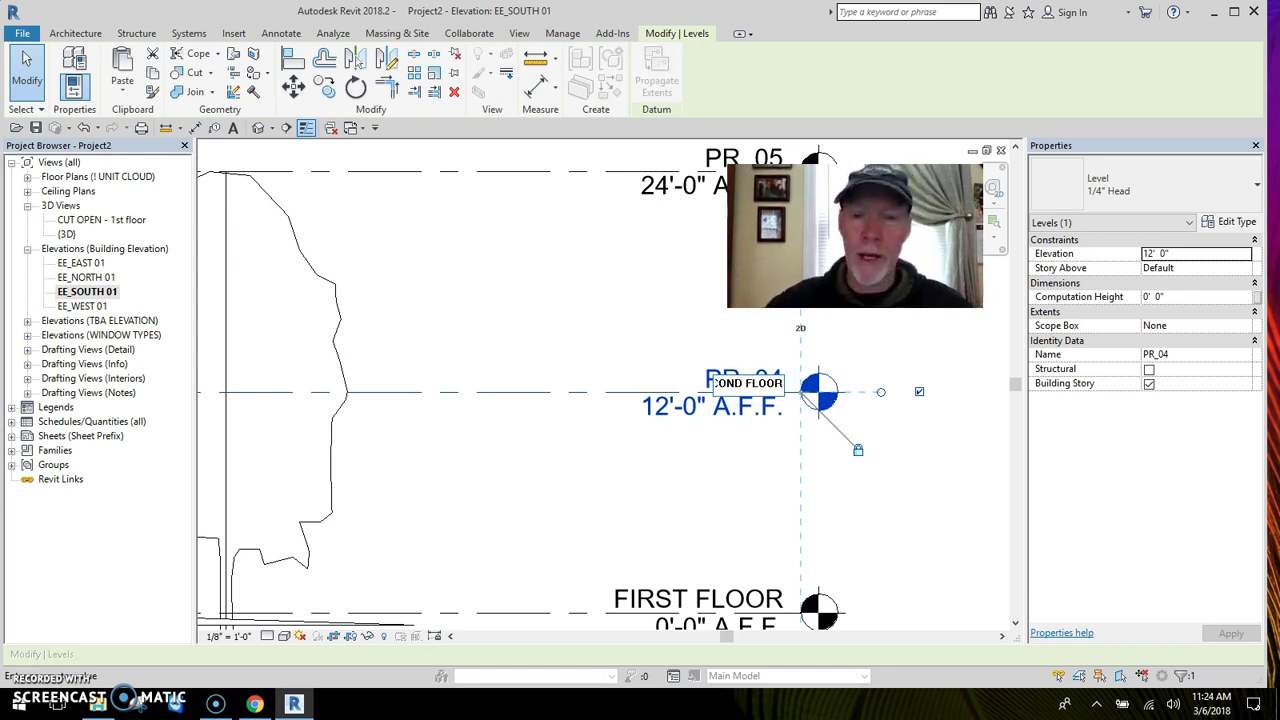
{"action": "key", "text": "Return"}
{"action": "middle_click_drag", "start_coordinate": [713, 160], "coordinate": [541, 395]}
{"action": "left_click", "coordinate": [541, 395]}
{"action": "left_click", "coordinate": [556, 393]}
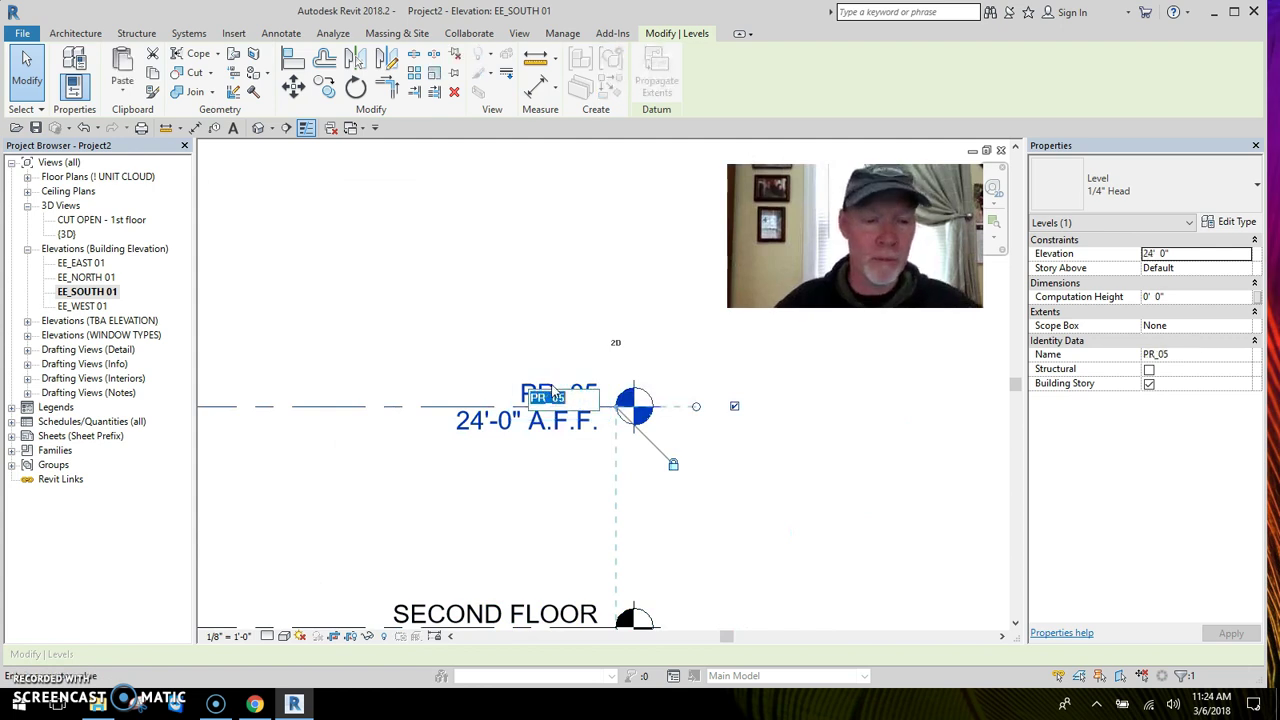
{"action": "type", "text": "ROOF BEARING"}
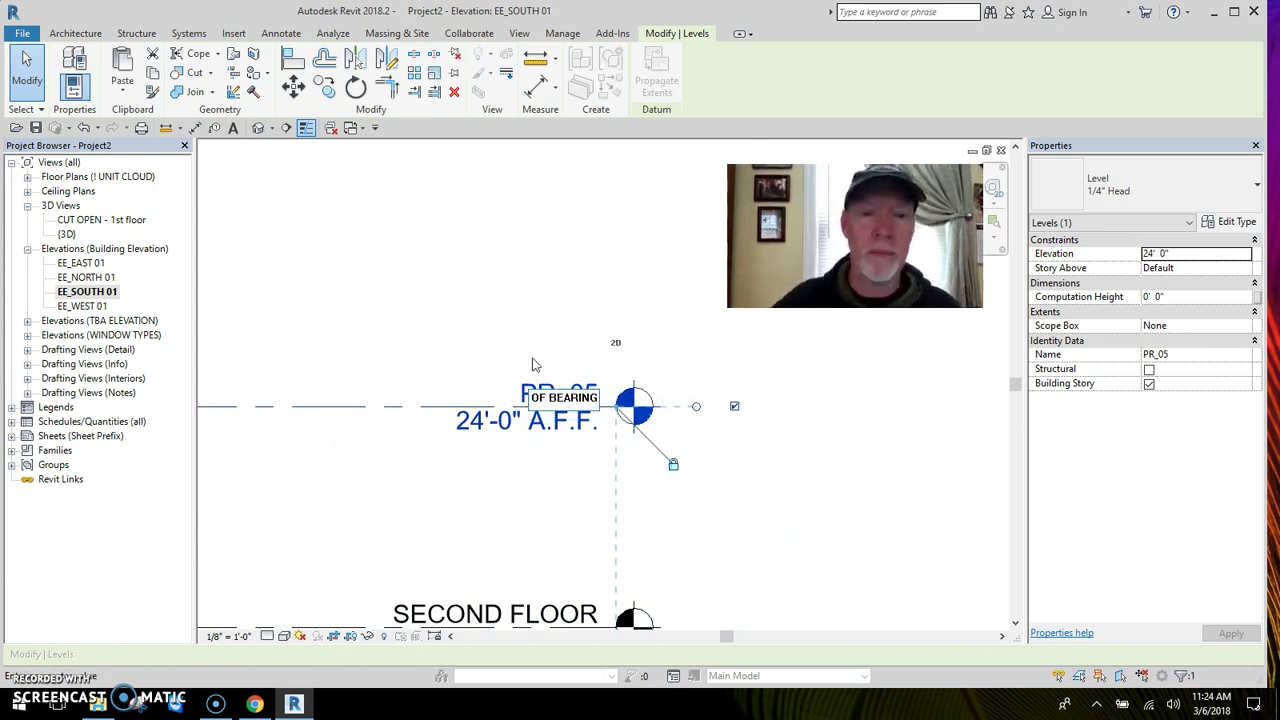
{"action": "key", "text": "Return"}
{"action": "scroll", "coordinate": [595, 497], "scroll_direction": "down", "scroll_amount": 5}
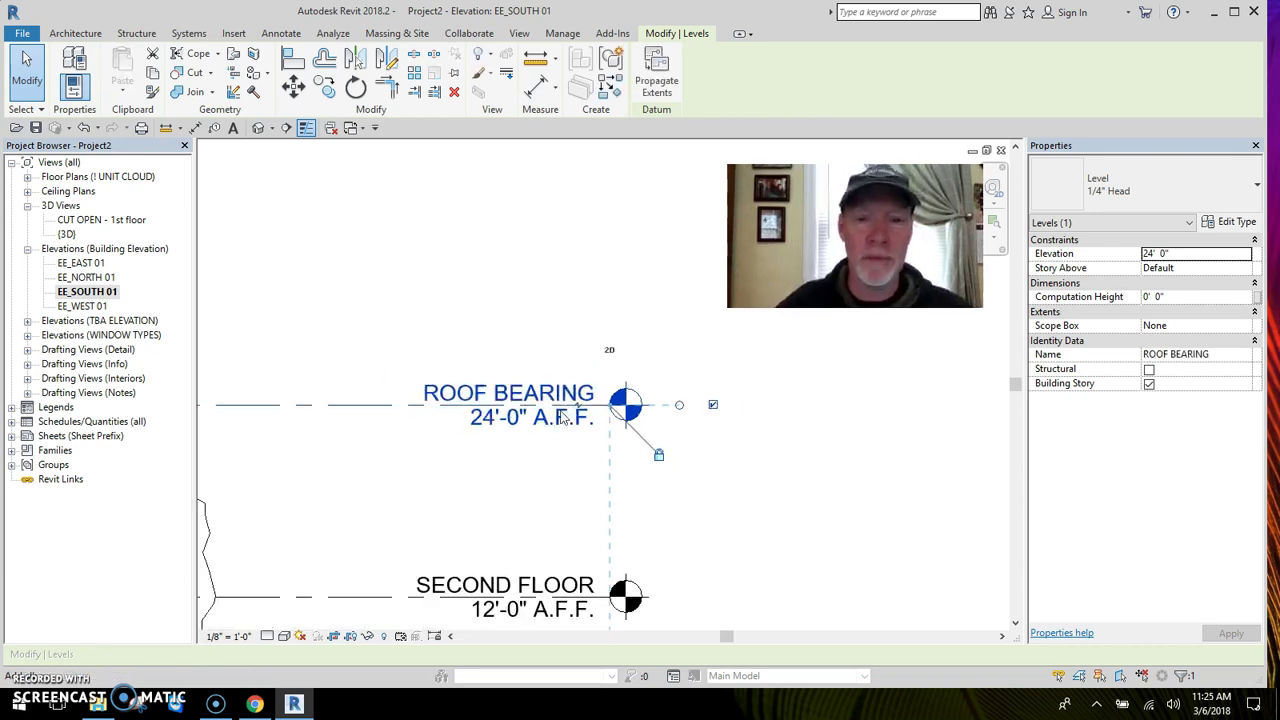
Turn on the level head at the right end of the TOP OF FOOTING level.
{"action": "middle_click_drag", "start_coordinate": [595, 497], "coordinate": [763, 418]}
{"action": "scroll", "coordinate": [720, 410], "scroll_direction": "down", "scroll_amount": 2}
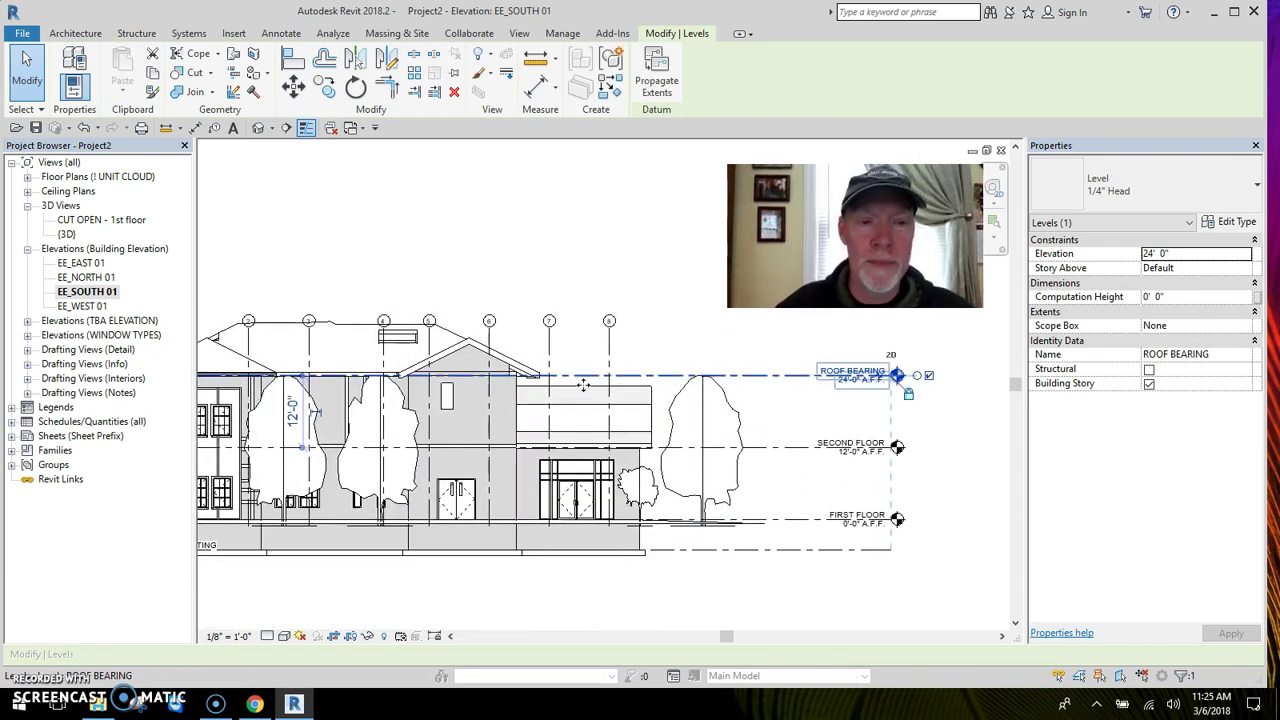
{"action": "scroll", "coordinate": [430, 400], "scroll_direction": "down", "scroll_amount": 2}
{"action": "scroll", "coordinate": [337, 501], "scroll_direction": "up", "scroll_amount": 5}
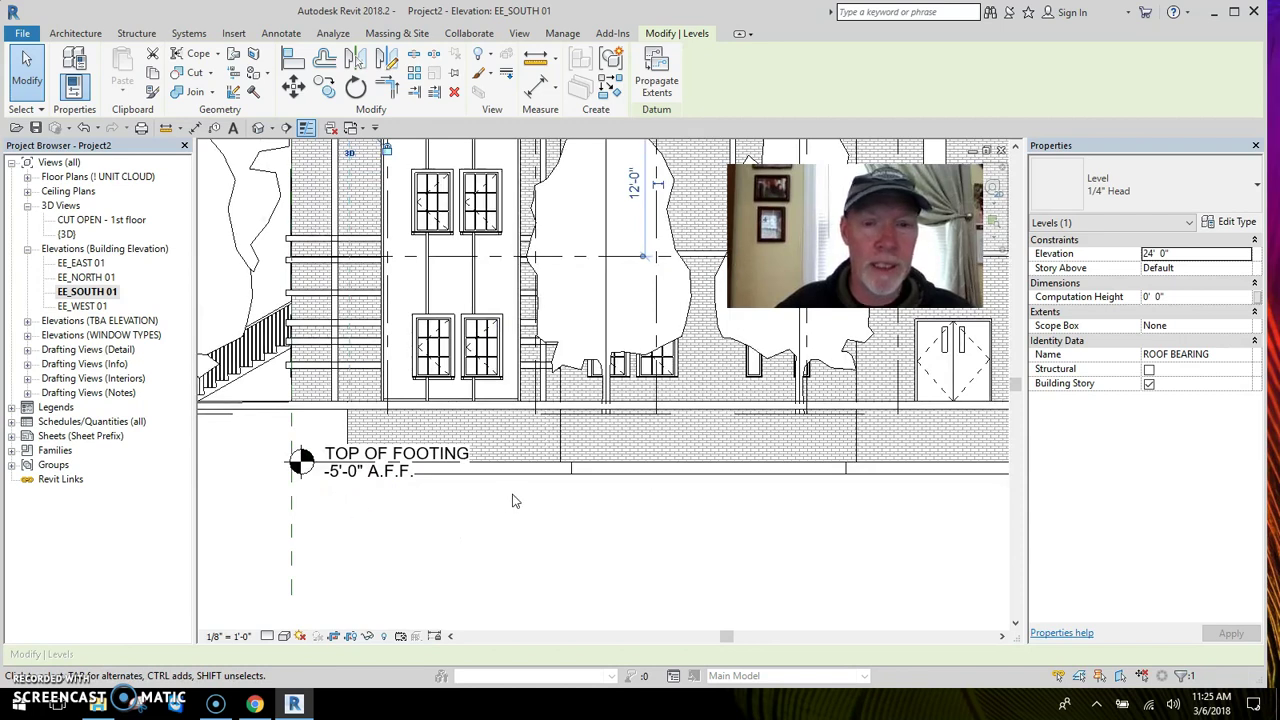
{"action": "scroll", "coordinate": [560, 515], "scroll_direction": "down", "scroll_amount": 4}
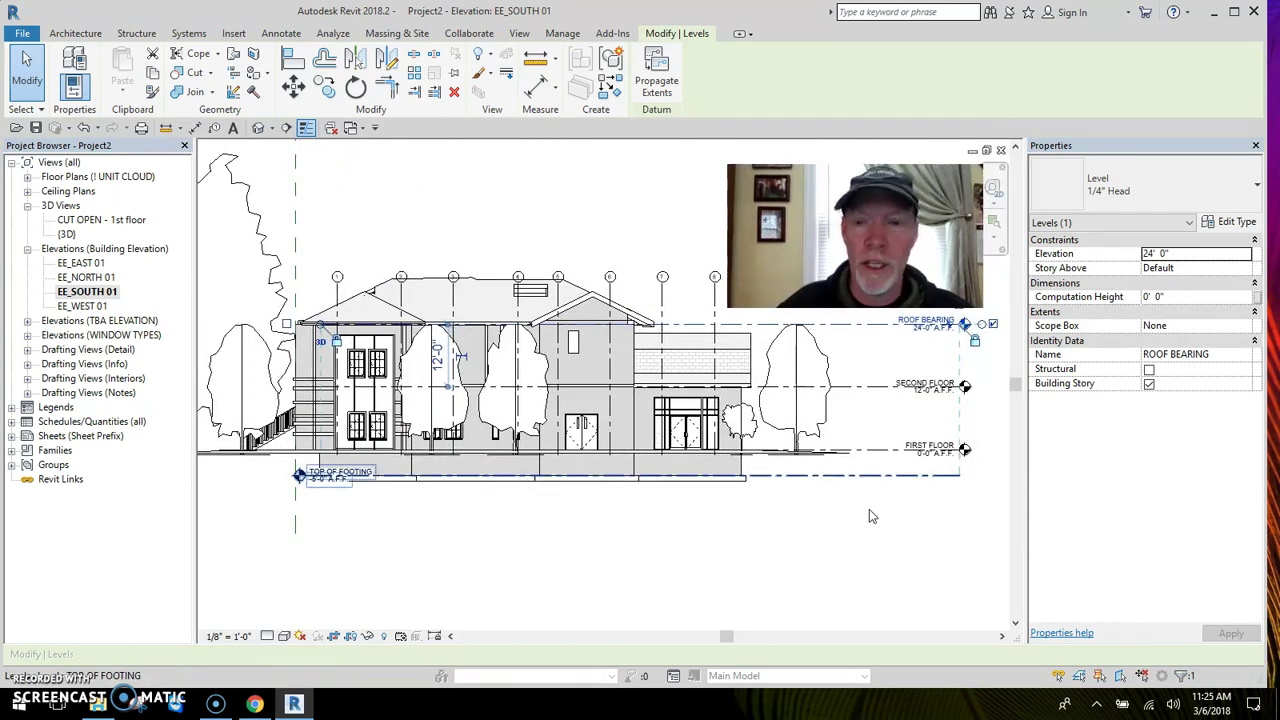
{"action": "middle_click_drag", "start_coordinate": [869, 516], "coordinate": [729, 523]}
{"action": "scroll", "coordinate": [729, 523], "scroll_direction": "up", "scroll_amount": 3}
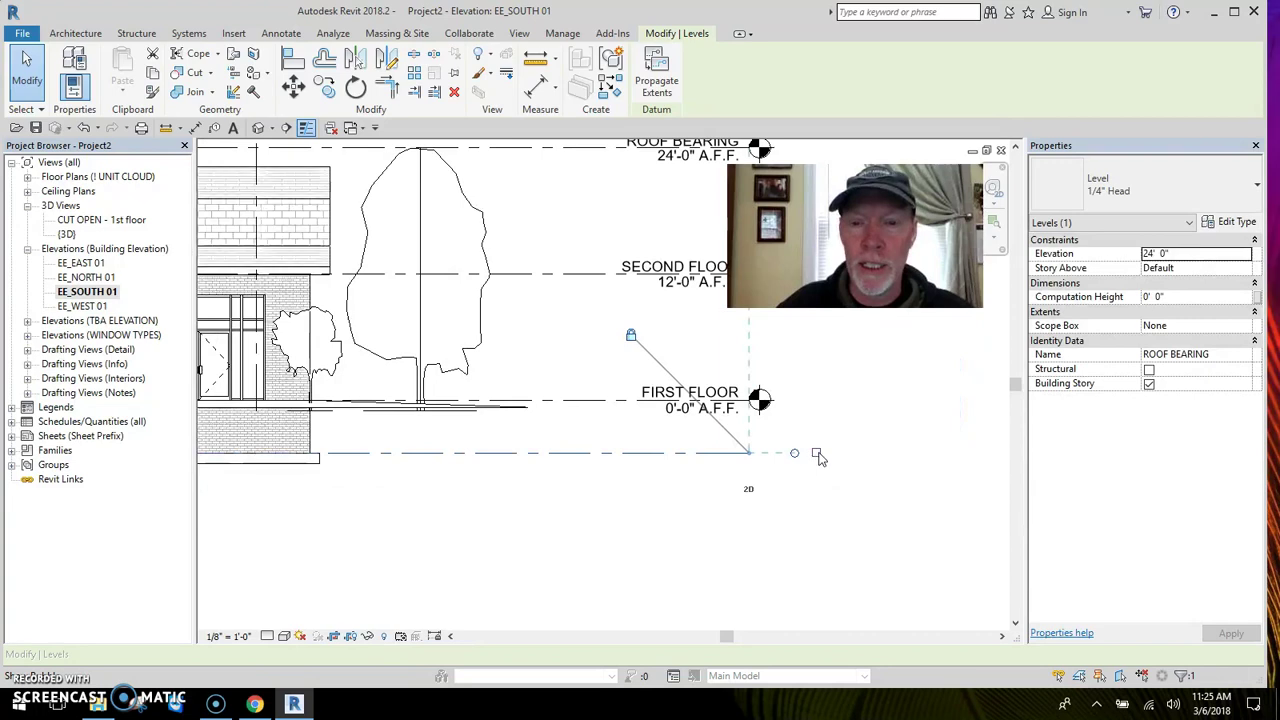
{"action": "left_click", "coordinate": [818, 455]}
{"action": "left_click", "coordinate": [816, 454]}
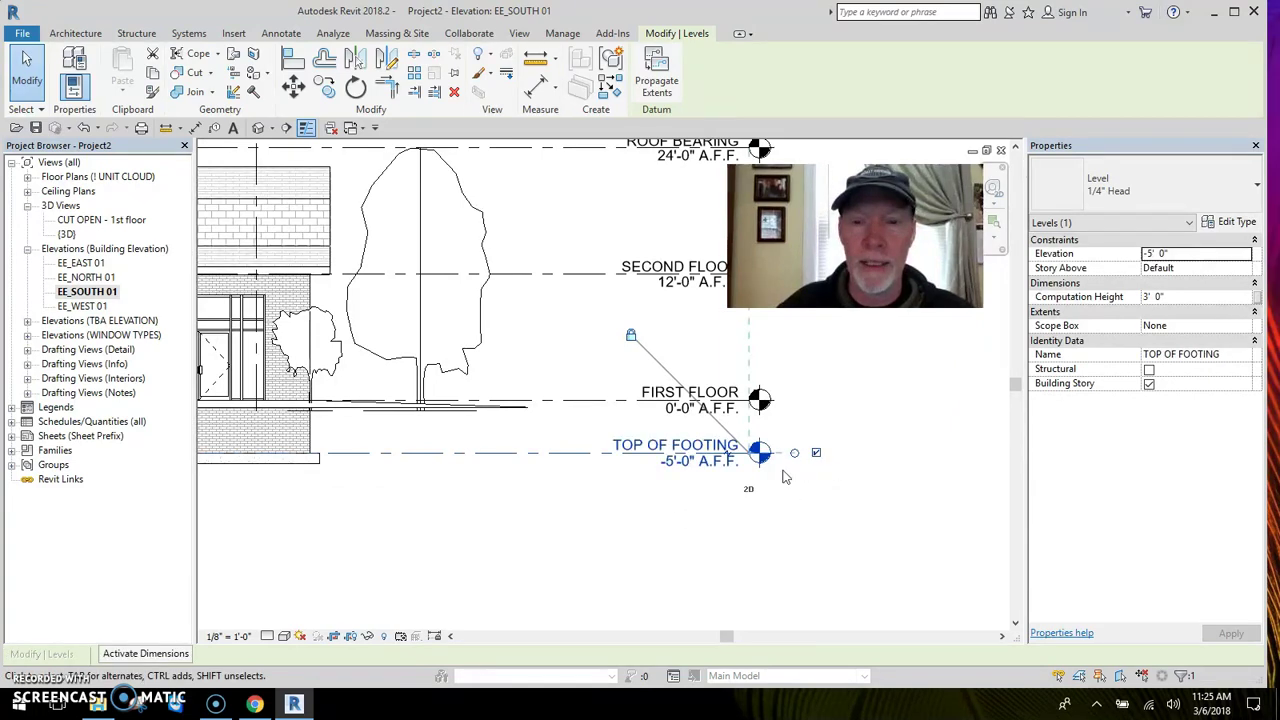
Zoom out to review the whole south elevation with the level heads lined up.
{"action": "scroll", "coordinate": [603, 520], "scroll_direction": "down", "scroll_amount": 3}
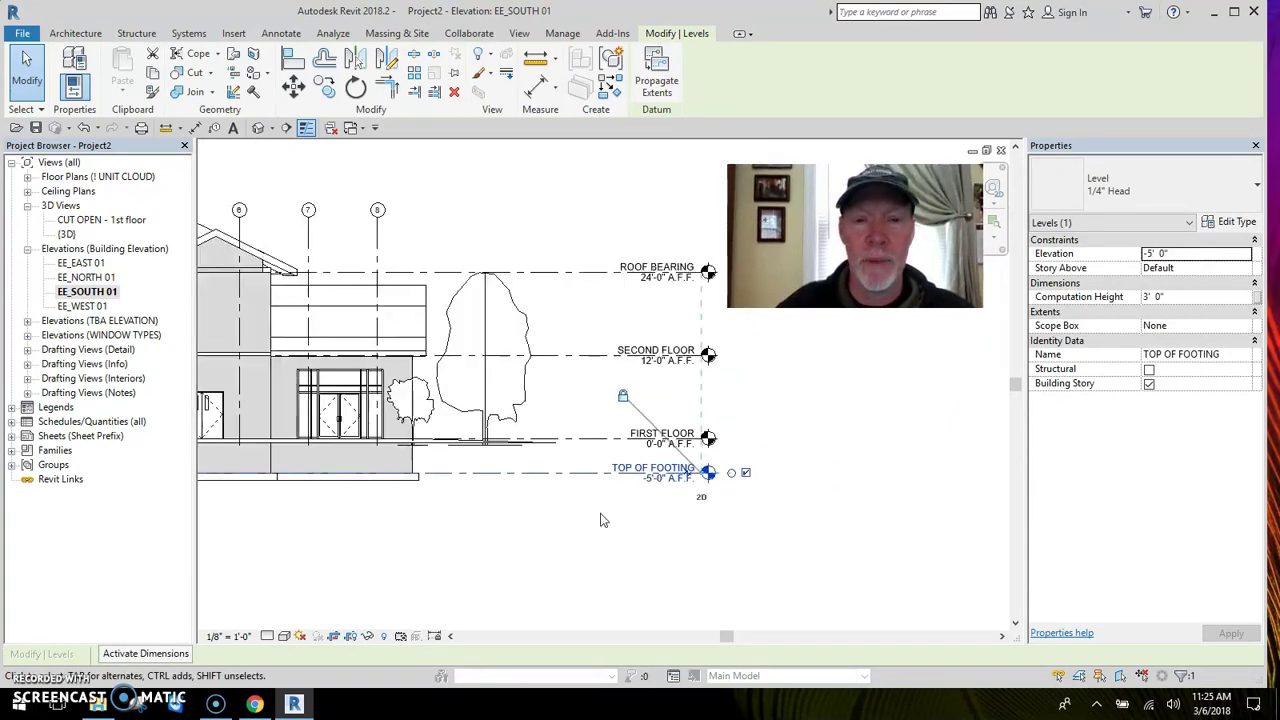
{"action": "scroll", "coordinate": [766, 526], "scroll_direction": "up", "scroll_amount": 1}
{"action": "scroll", "coordinate": [390, 527], "scroll_direction": "up", "scroll_amount": 1}
{"action": "middle_click_drag", "start_coordinate": [390, 527], "coordinate": [480, 543]}
{"action": "scroll", "coordinate": [557, 548], "scroll_direction": "down", "scroll_amount": 1}
{"action": "scroll", "coordinate": [575, 540], "scroll_direction": "up", "scroll_amount": 2}
{"action": "scroll", "coordinate": [606, 528], "scroll_direction": "up", "scroll_amount": 2}
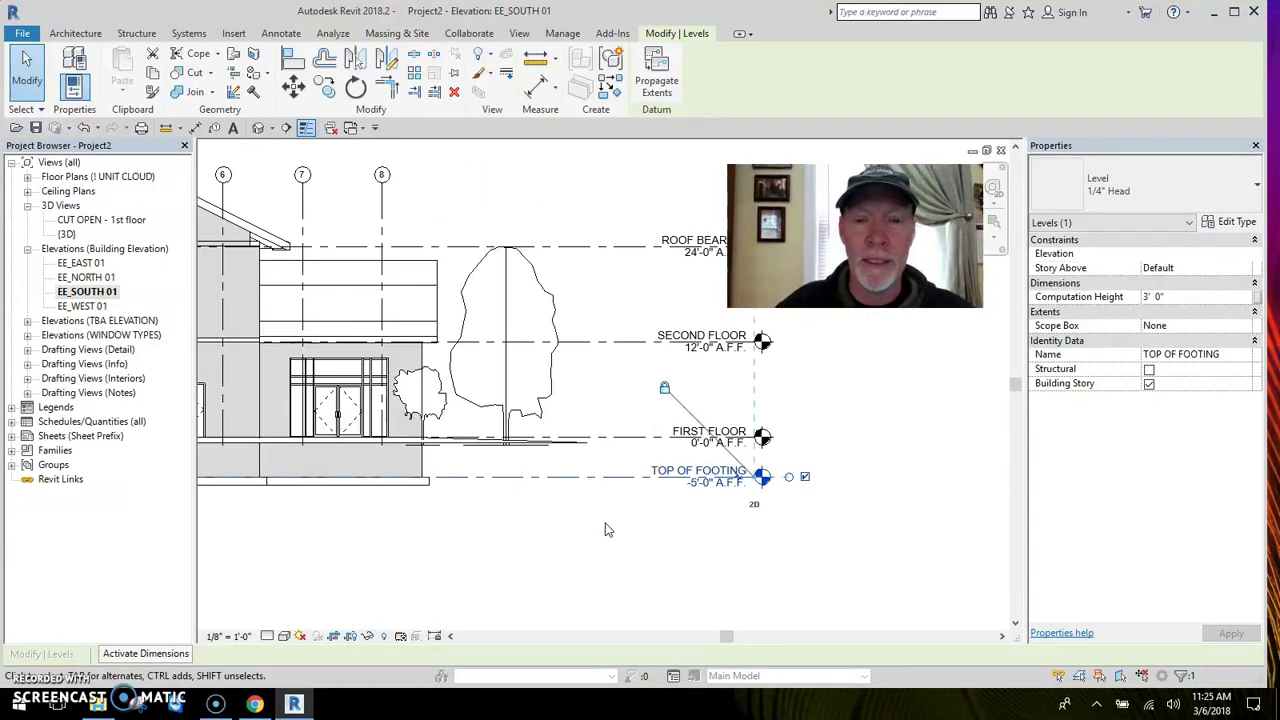
{"action": "left_click", "coordinate": [634, 500]}
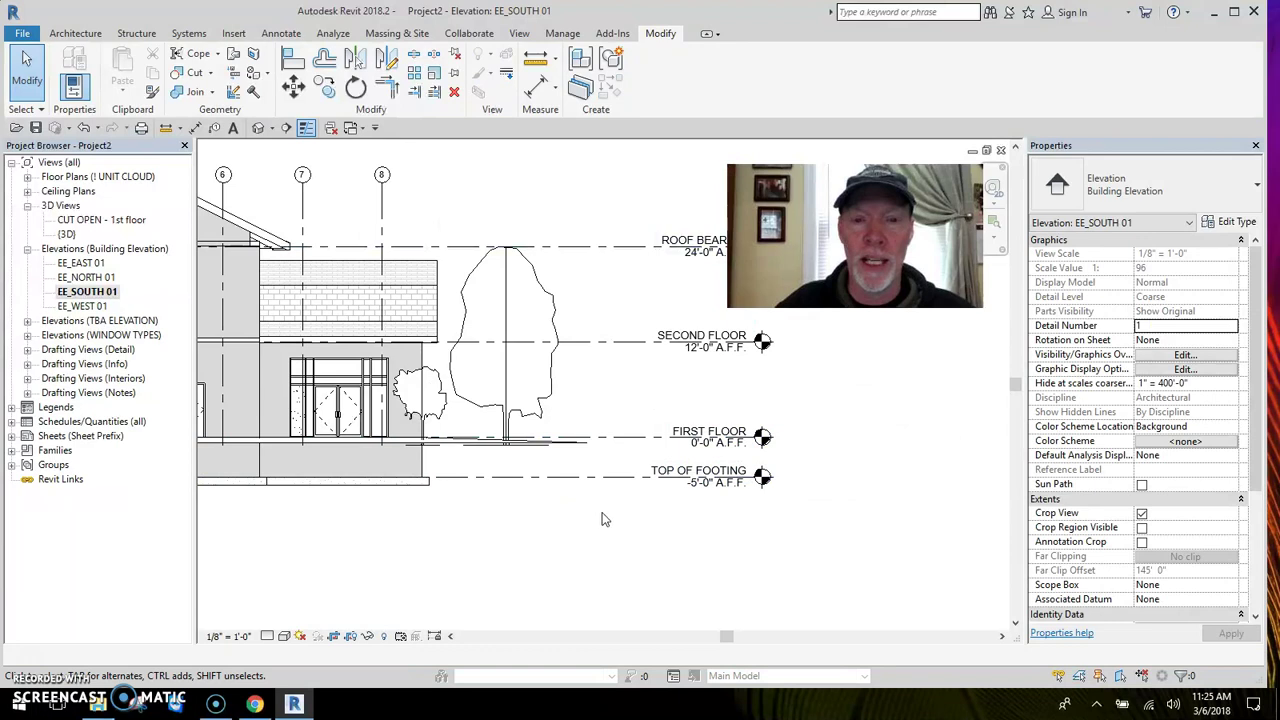
{"action": "scroll", "coordinate": [594, 514], "scroll_direction": "up", "scroll_amount": 2}
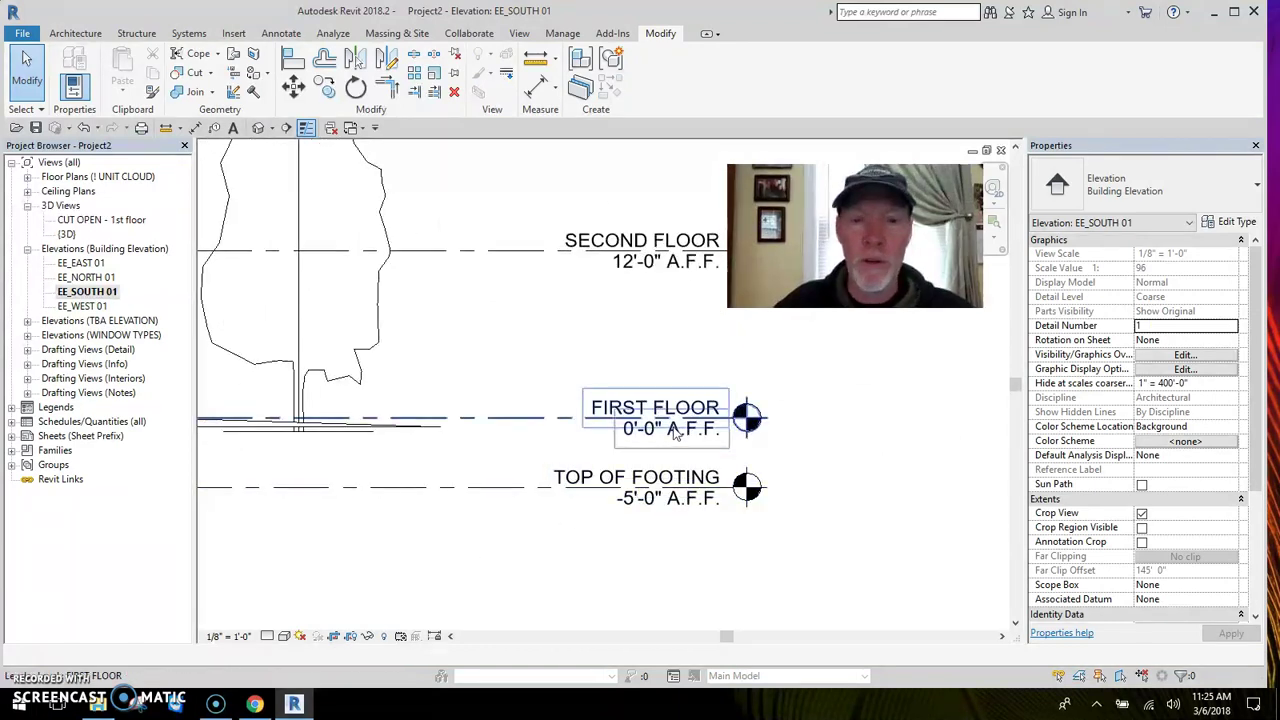
{"action": "scroll", "coordinate": [634, 309], "scroll_direction": "down", "scroll_amount": 2}
{"action": "scroll", "coordinate": [520, 362], "scroll_direction": "down", "scroll_amount": 2}
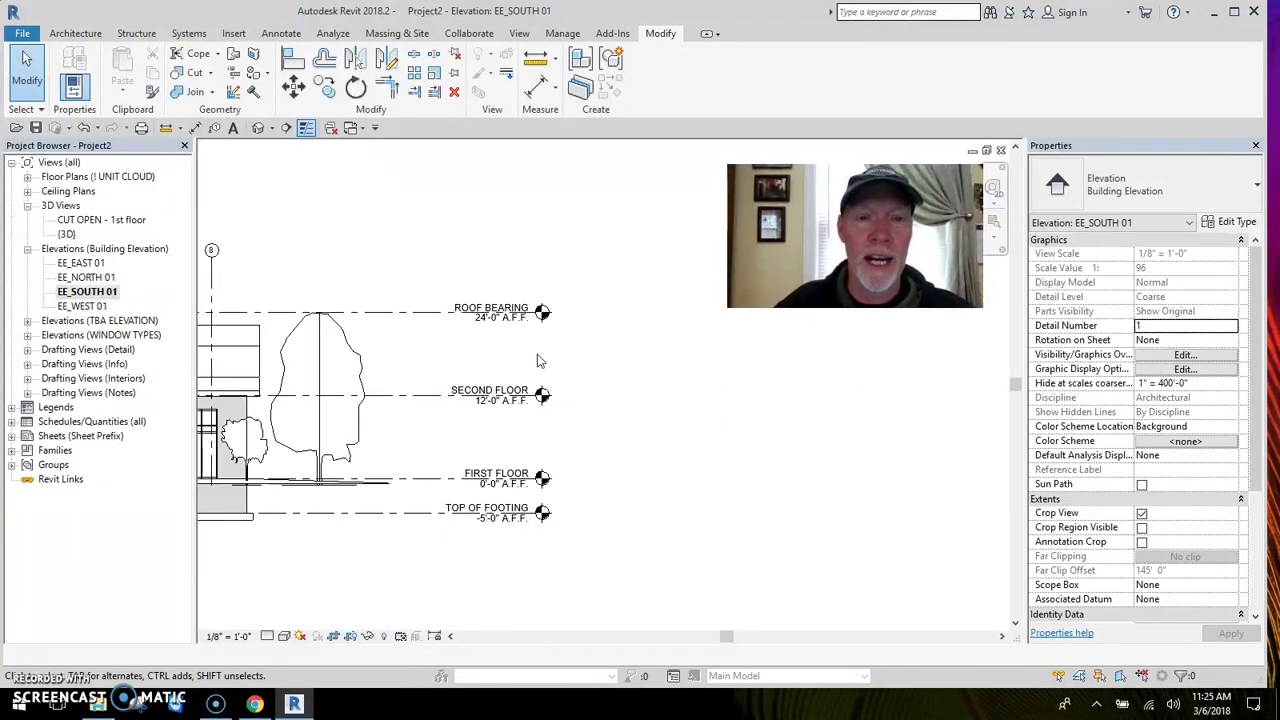
Change the ROOF BEARING level to the Typical level type.
{"action": "left_click", "coordinate": [447, 314]}
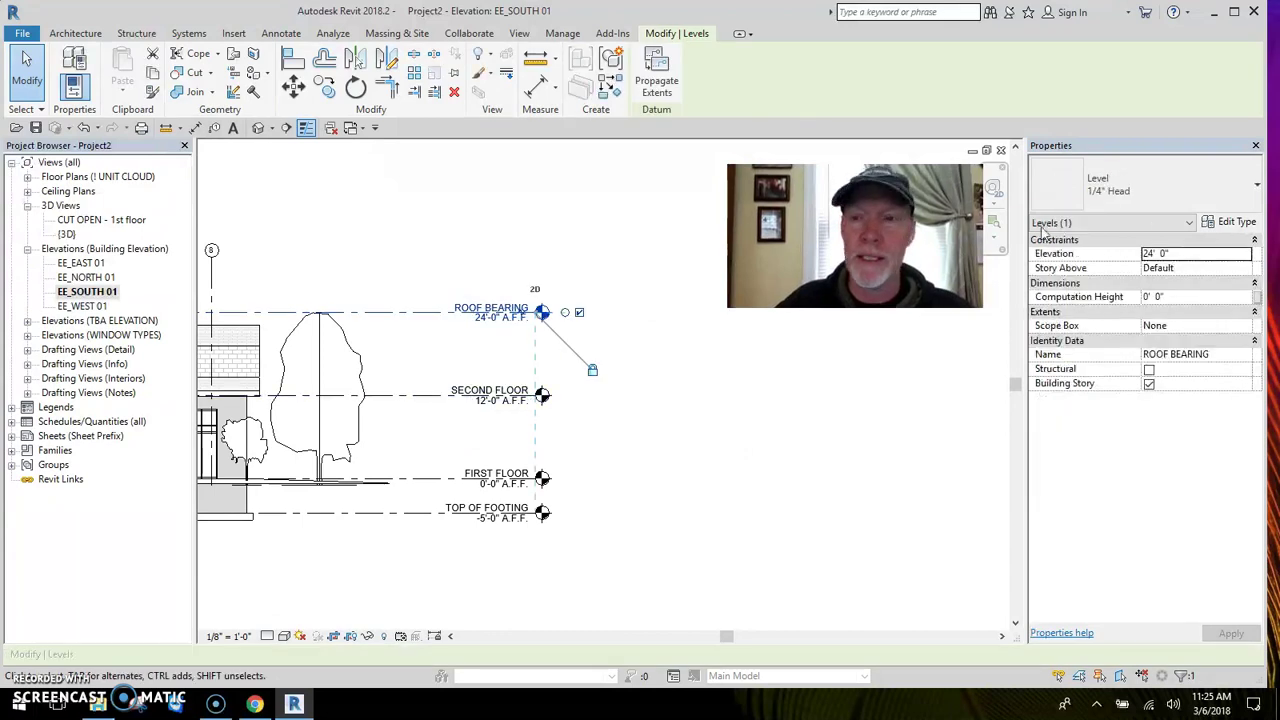
{"action": "left_click", "coordinate": [1140, 185]}
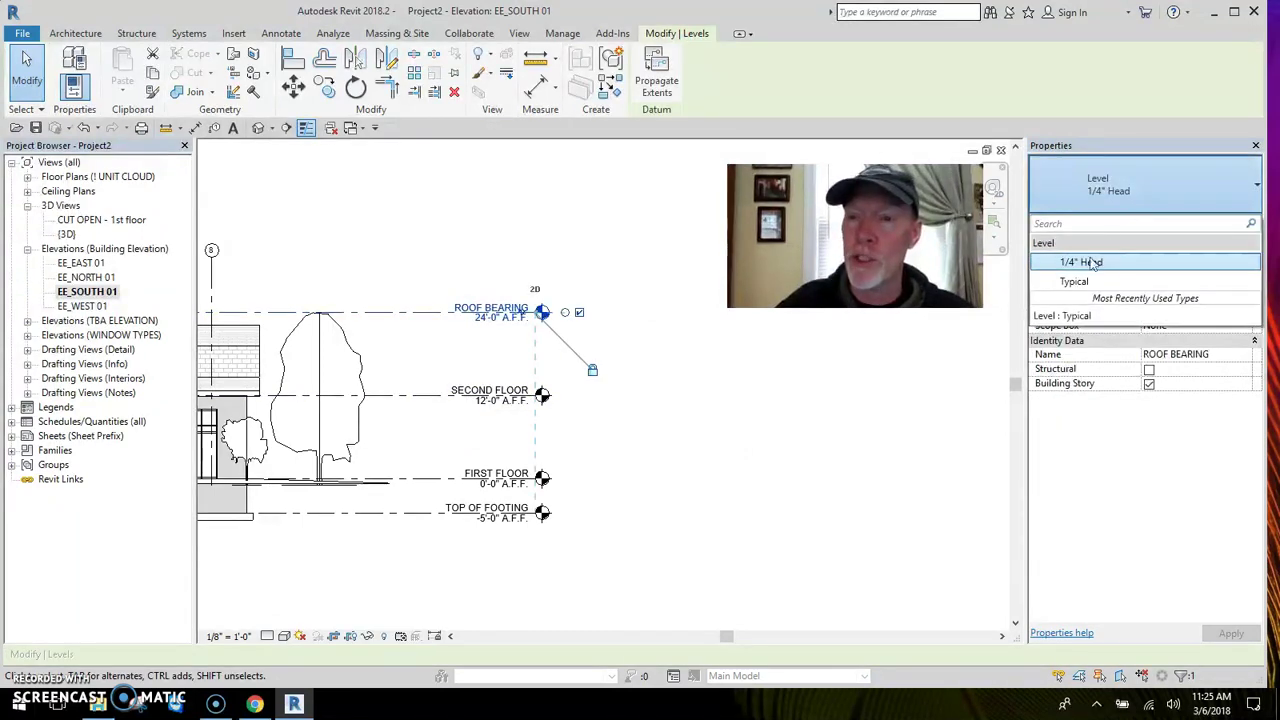
{"action": "left_click", "coordinate": [1075, 284]}
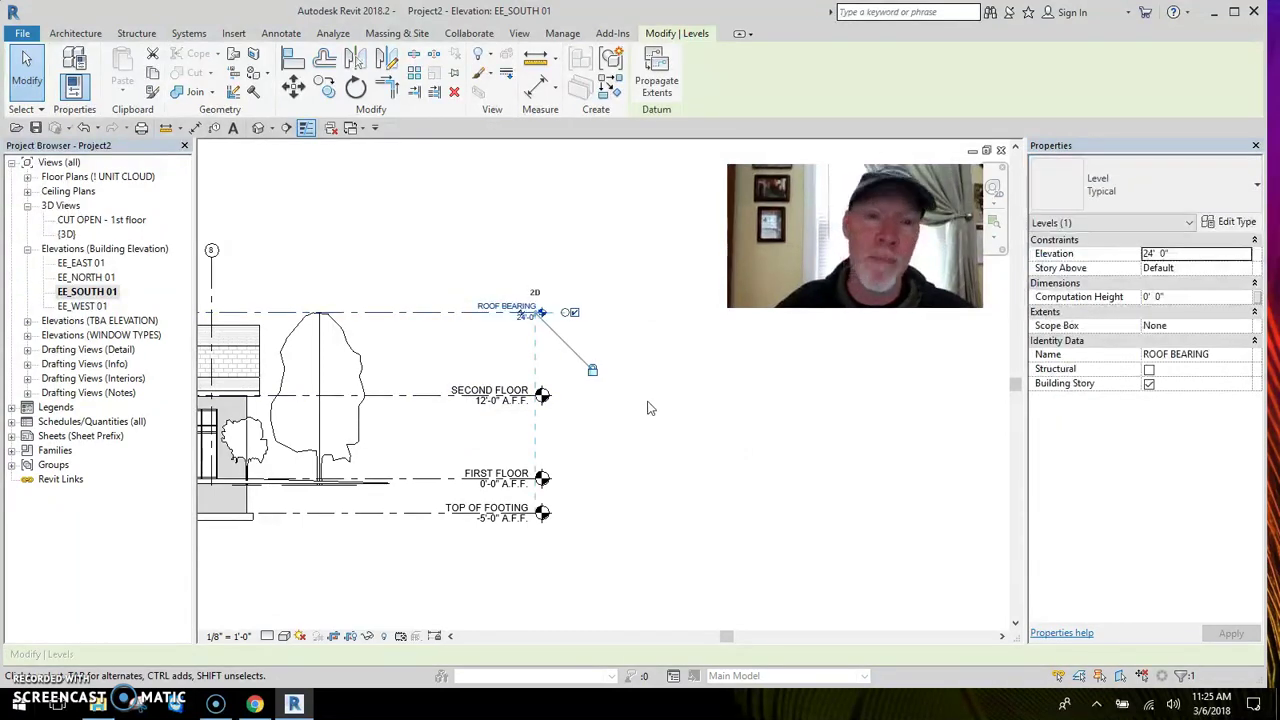
{"action": "left_click", "coordinate": [652, 402]}
{"action": "scroll", "coordinate": [518, 344], "scroll_direction": "up", "scroll_amount": 3}
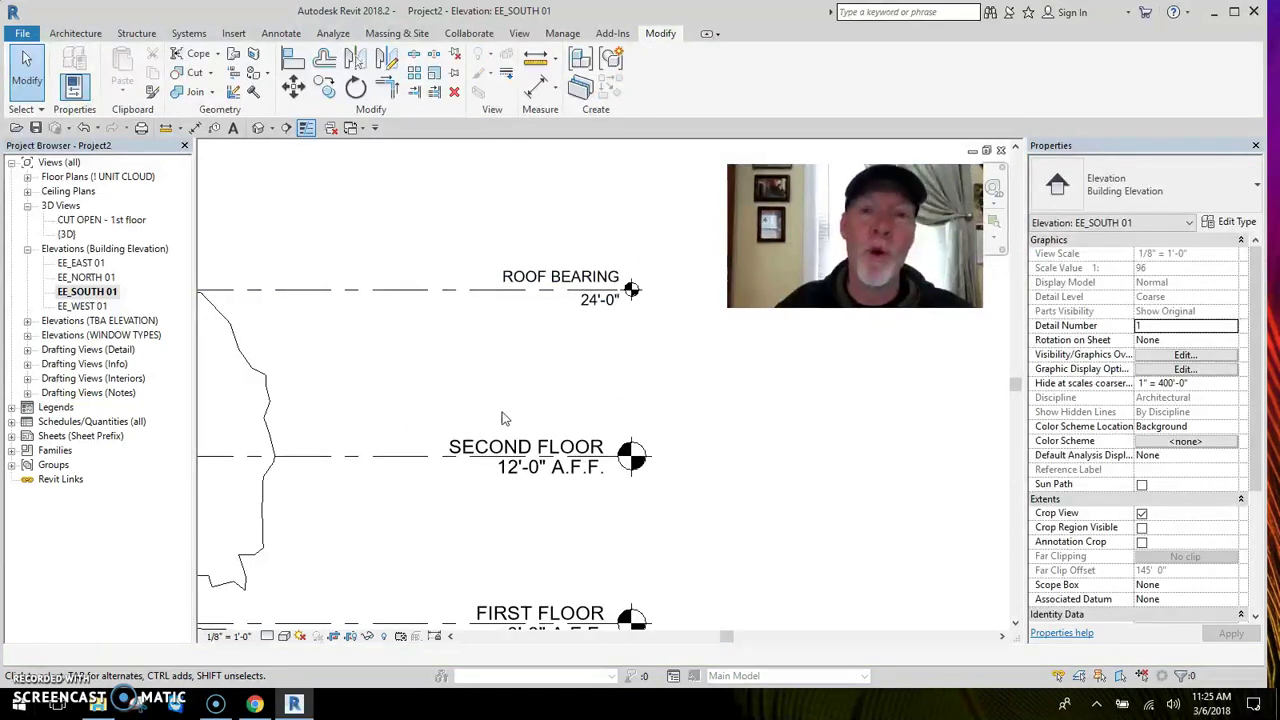
{"action": "middle_click_drag", "start_coordinate": [504, 418], "coordinate": [529, 342]}
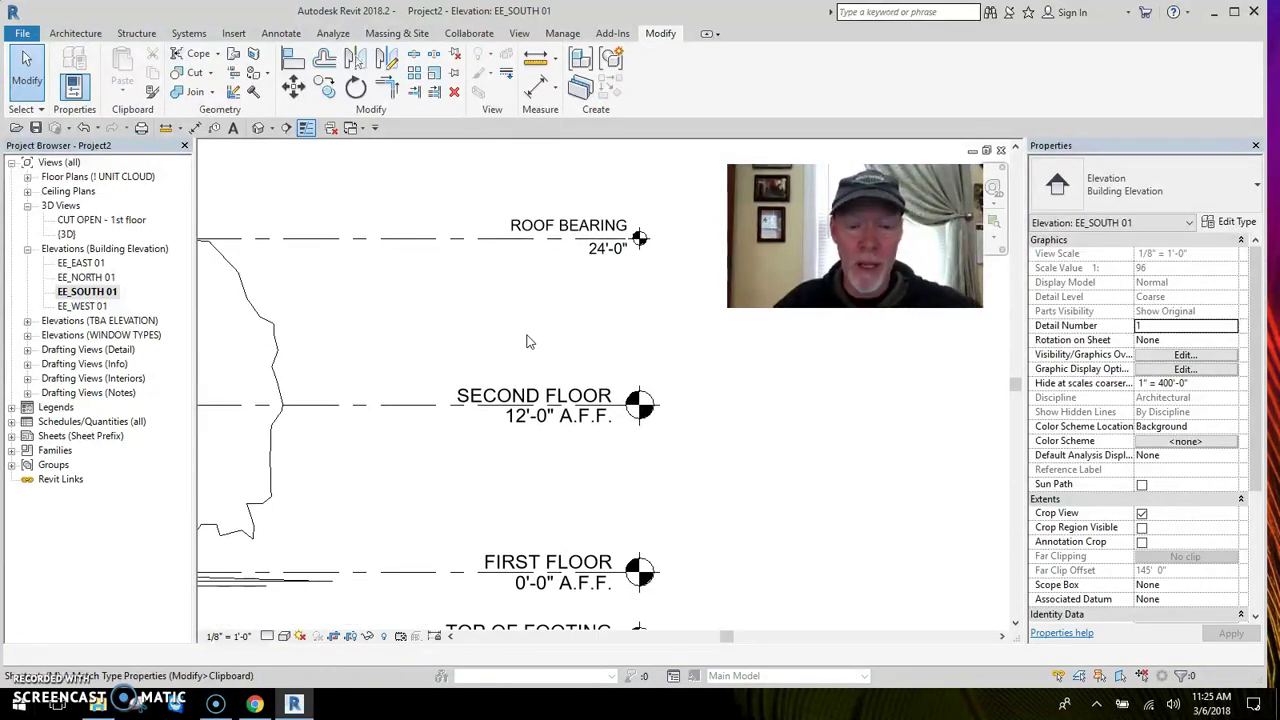
Match Type (MA) from ROOF BEARING onto SECOND FLOOR, FIRST FLOOR and TOP OF FOOTING.
{"action": "key", "text": "m"}
{"action": "key", "text": "a"}
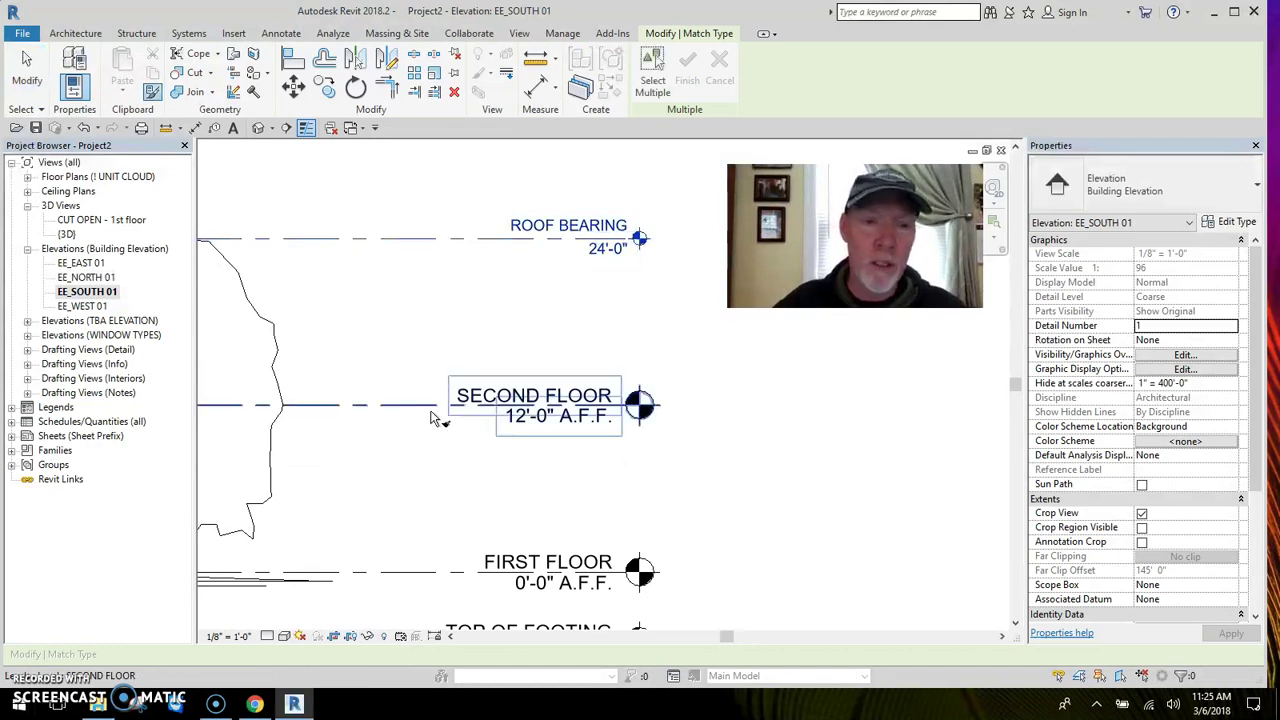
{"action": "left_click", "coordinate": [438, 410]}
{"action": "middle_click_drag", "start_coordinate": [509, 486], "coordinate": [568, 350]}
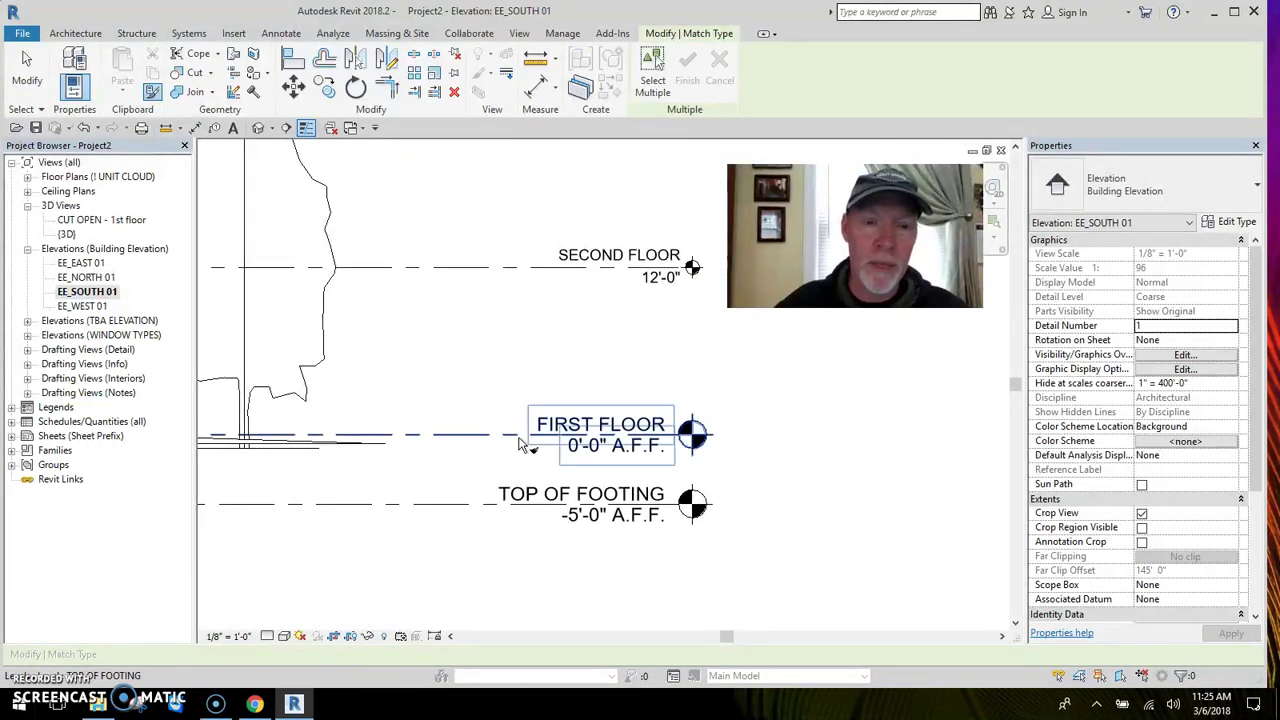
{"action": "left_click", "coordinate": [519, 445]}
{"action": "left_click", "coordinate": [471, 512]}
{"action": "scroll", "coordinate": [476, 561], "scroll_direction": "down", "scroll_amount": 4}
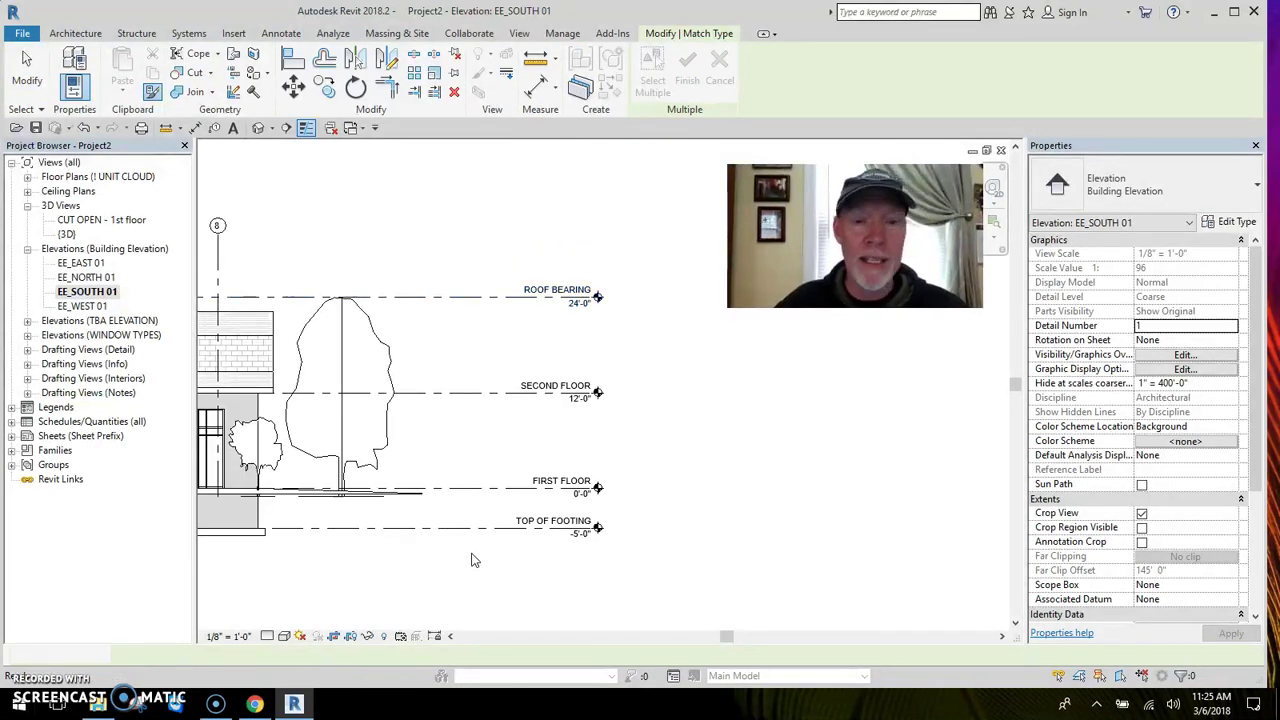
{"action": "key", "text": "Escape"}
{"action": "key", "text": "Escape"}
{"action": "middle_click_drag", "start_coordinate": [474, 562], "coordinate": [557, 553]}
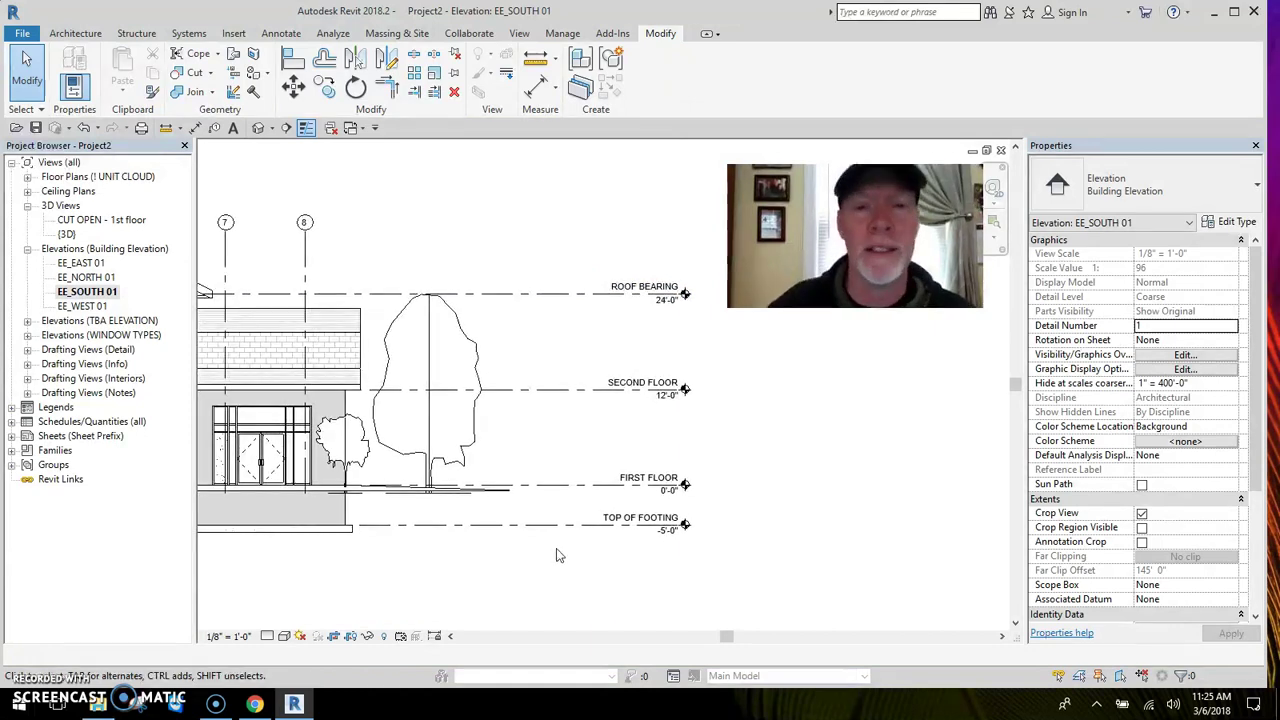
{"action": "scroll", "coordinate": [508, 569], "scroll_direction": "down", "scroll_amount": 4}
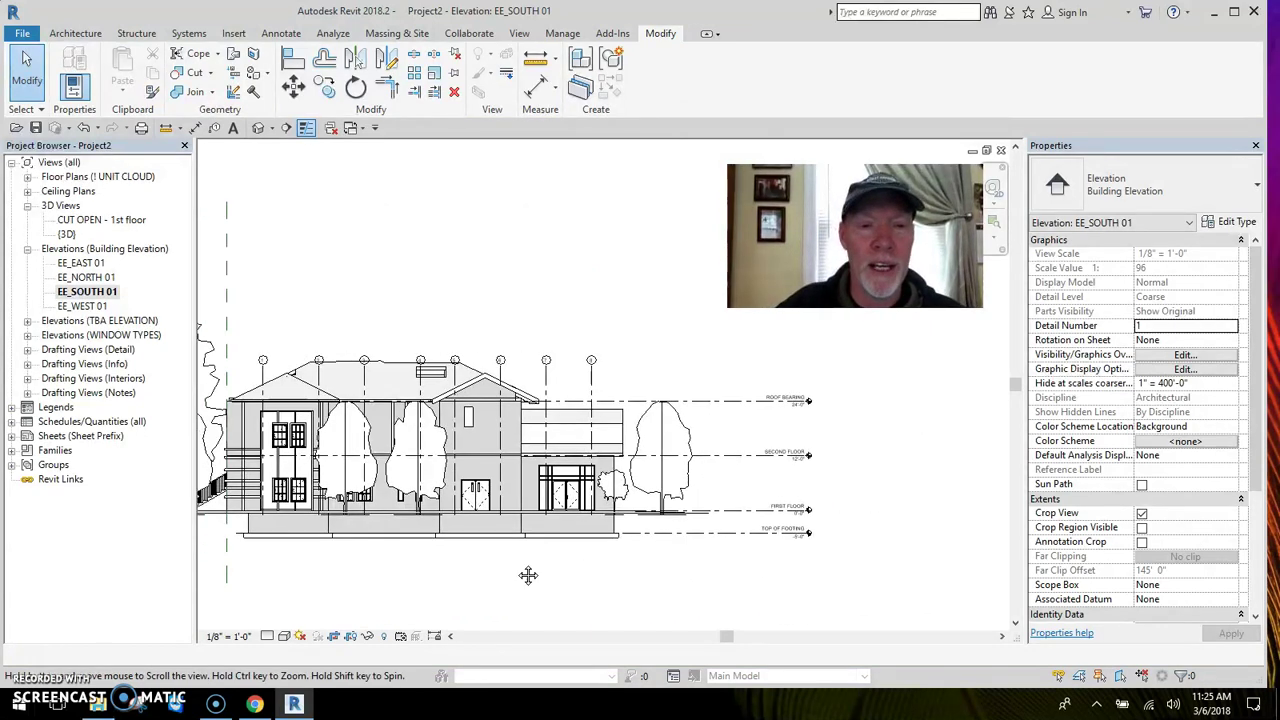
Drag grid 8's top end up so all grid bubbles line up above the roof.
{"action": "middle_click_drag", "start_coordinate": [528, 575], "coordinate": [583, 566]}
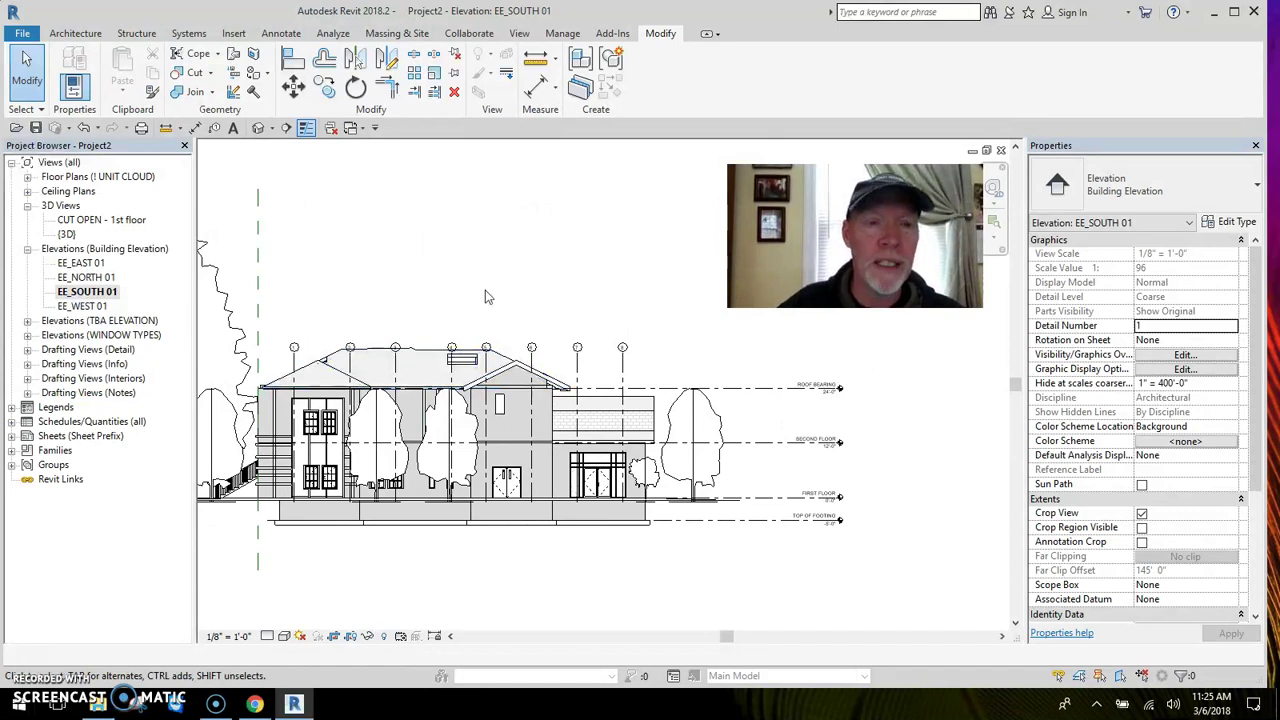
{"action": "left_click", "coordinate": [623, 352]}
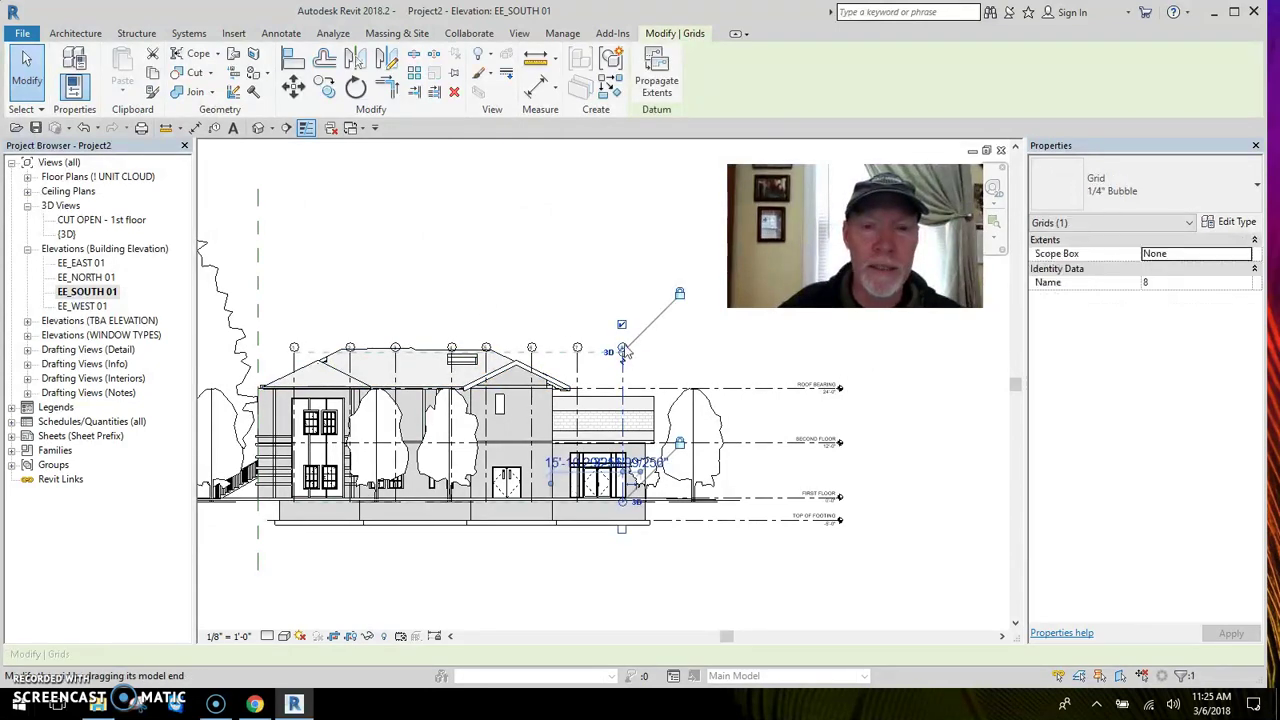
{"action": "left_click_drag", "start_coordinate": [623, 352], "coordinate": [622, 309]}
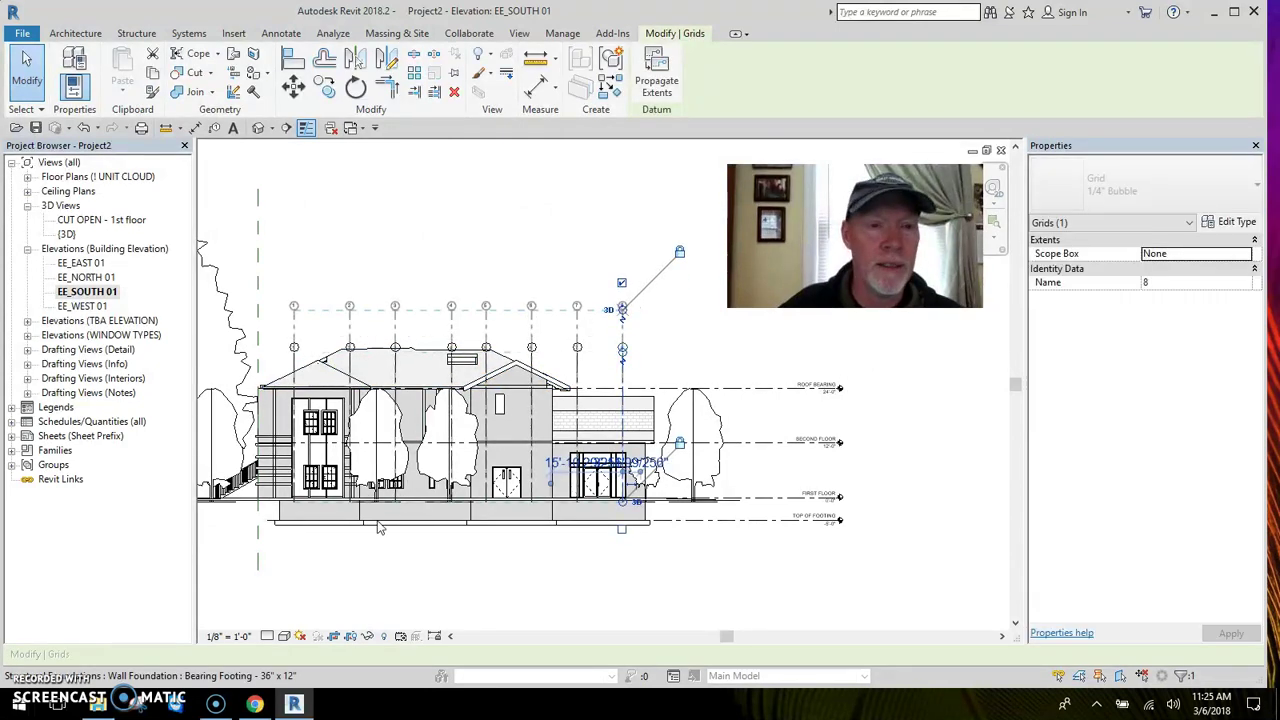
{"action": "middle_click_drag", "start_coordinate": [409, 557], "coordinate": [479, 553]}
{"action": "left_click", "coordinate": [466, 544]}
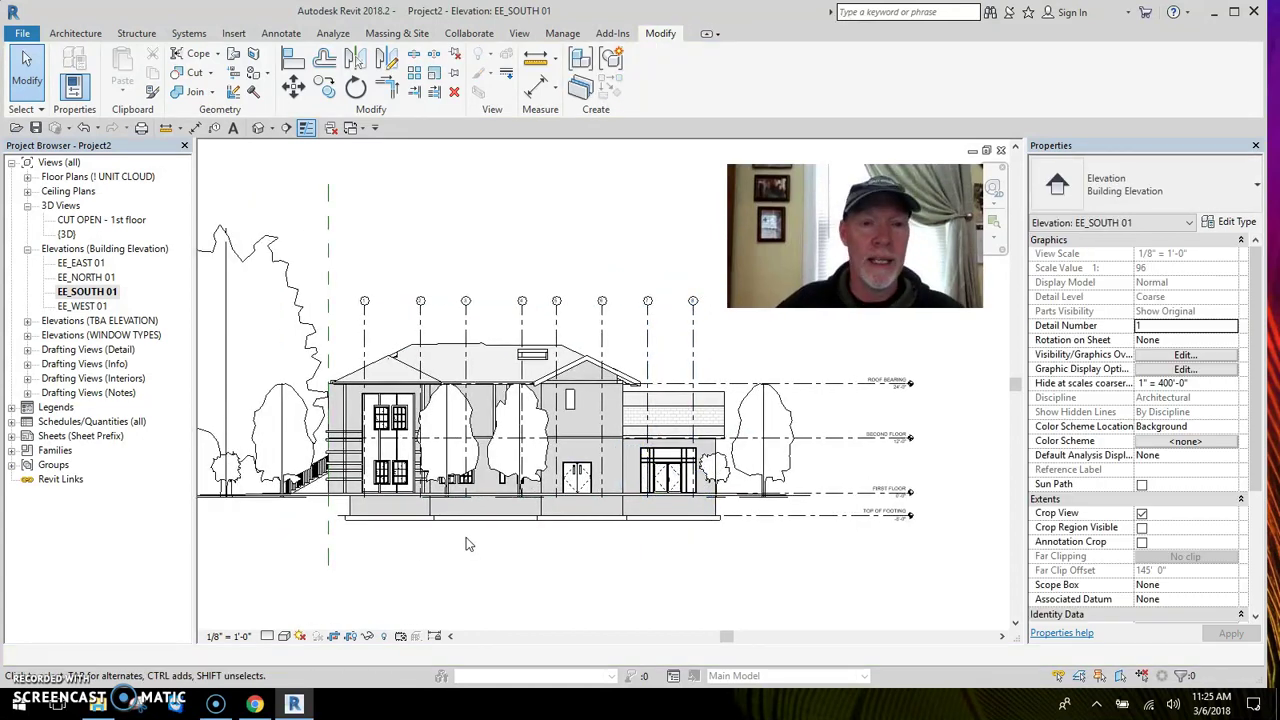
{"action": "left_click", "coordinate": [28, 177]}
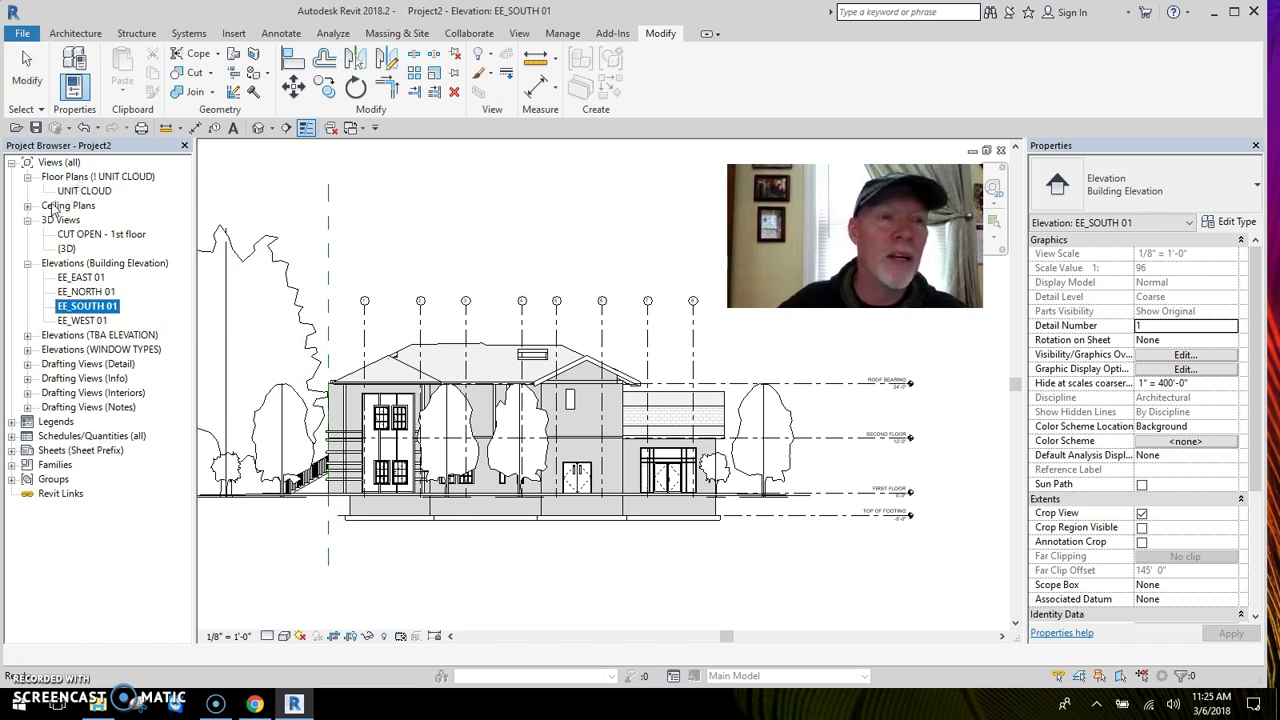
{"action": "left_click", "coordinate": [28, 177]}
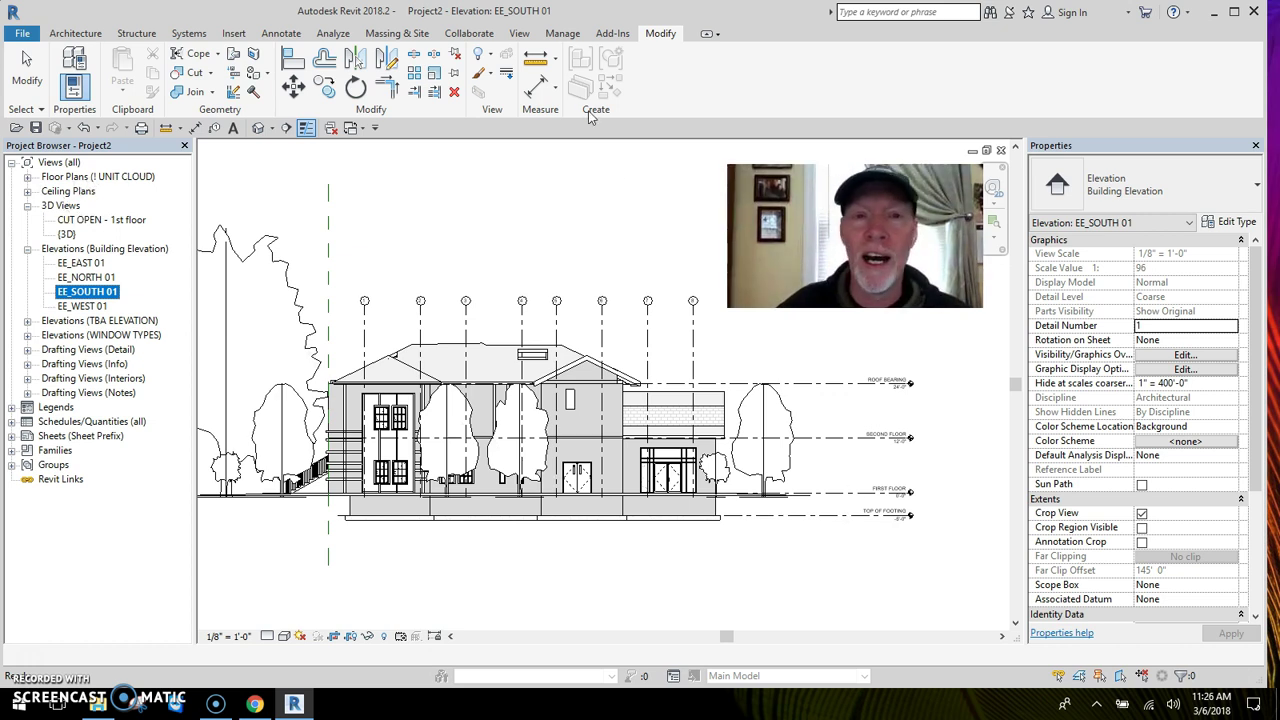
Add a new floor plan view for the FIRST FLOOR level and bring the building into view.
{"action": "left_click", "coordinate": [518, 33]}
{"action": "left_click", "coordinate": [598, 55]}
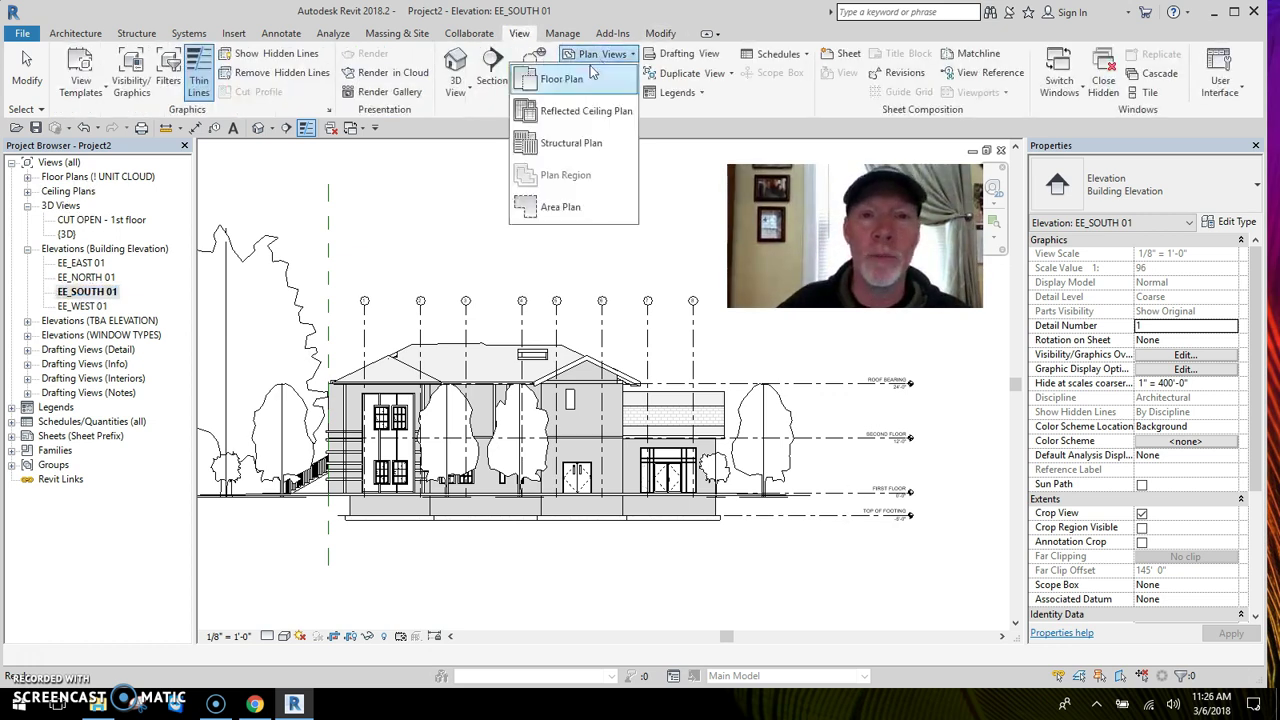
{"action": "left_click", "coordinate": [556, 79]}
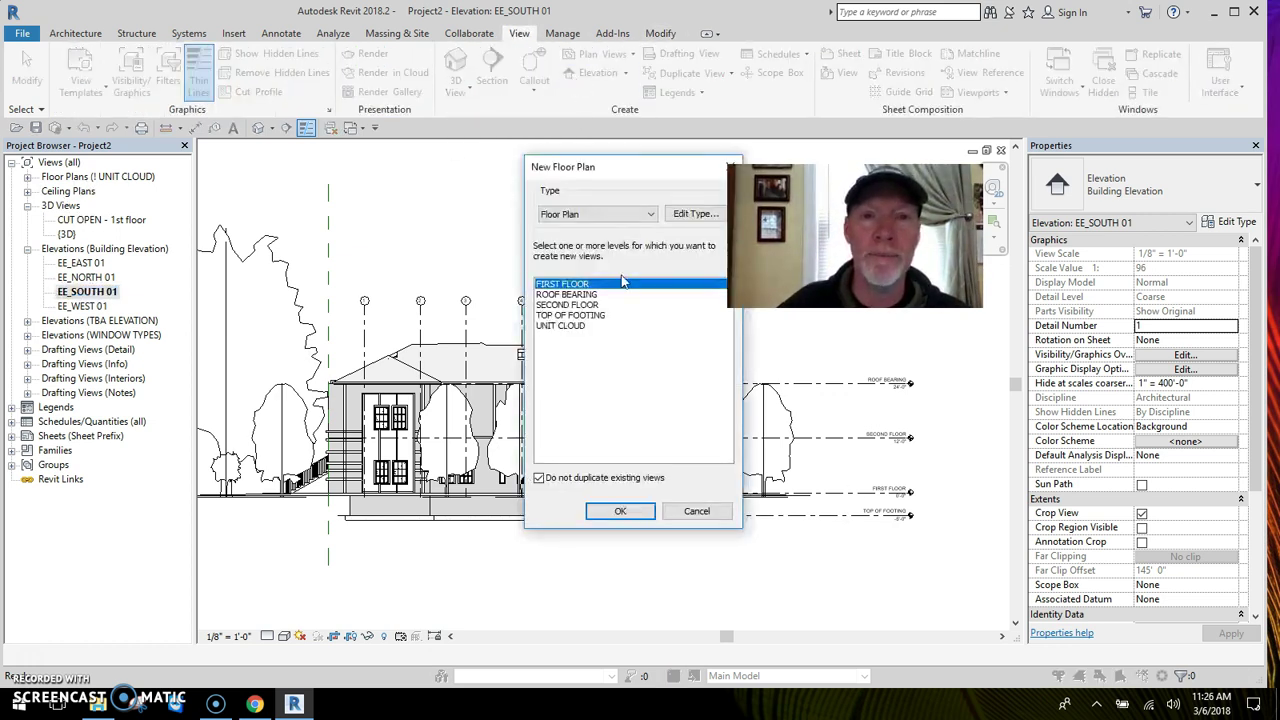
{"action": "left_click", "coordinate": [620, 510]}
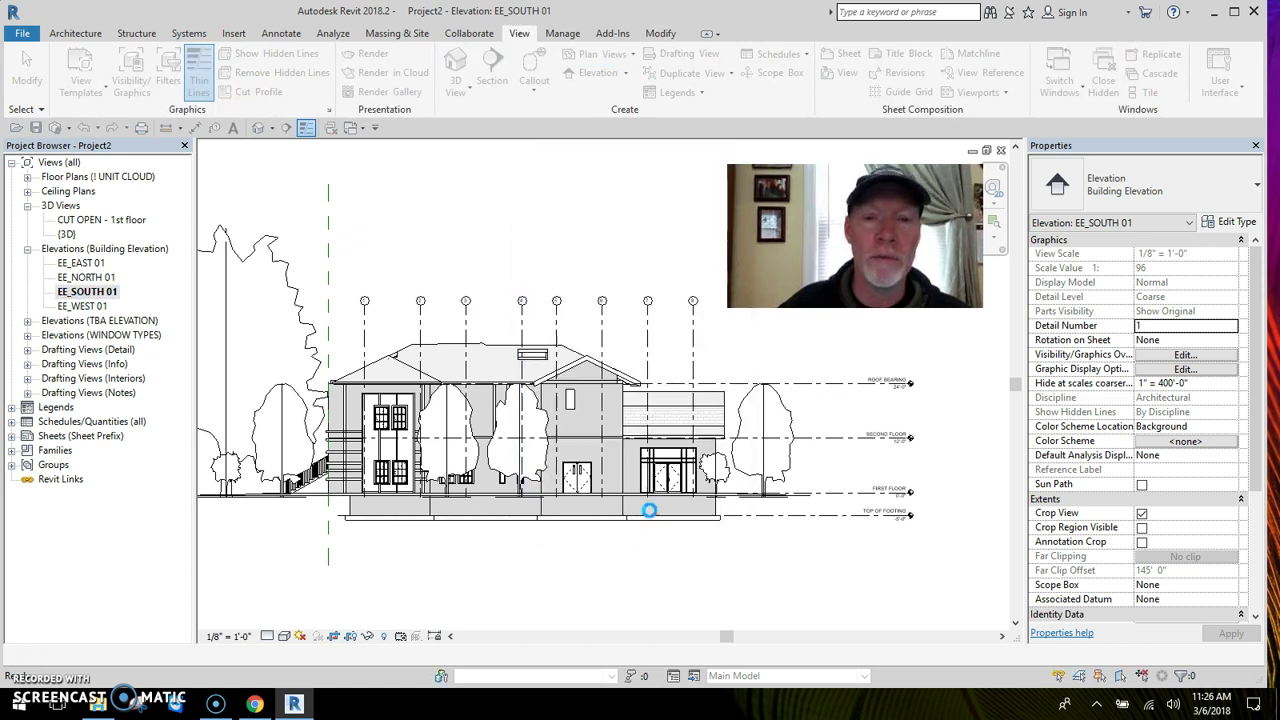
{"action": "middle_click_drag", "start_coordinate": [701, 463], "coordinate": [677, 514]}
{"action": "scroll", "coordinate": [1258, 468], "scroll_direction": "down", "scroll_amount": 1}
{"action": "scroll", "coordinate": [1258, 468], "scroll_direction": "down", "scroll_amount": 4}
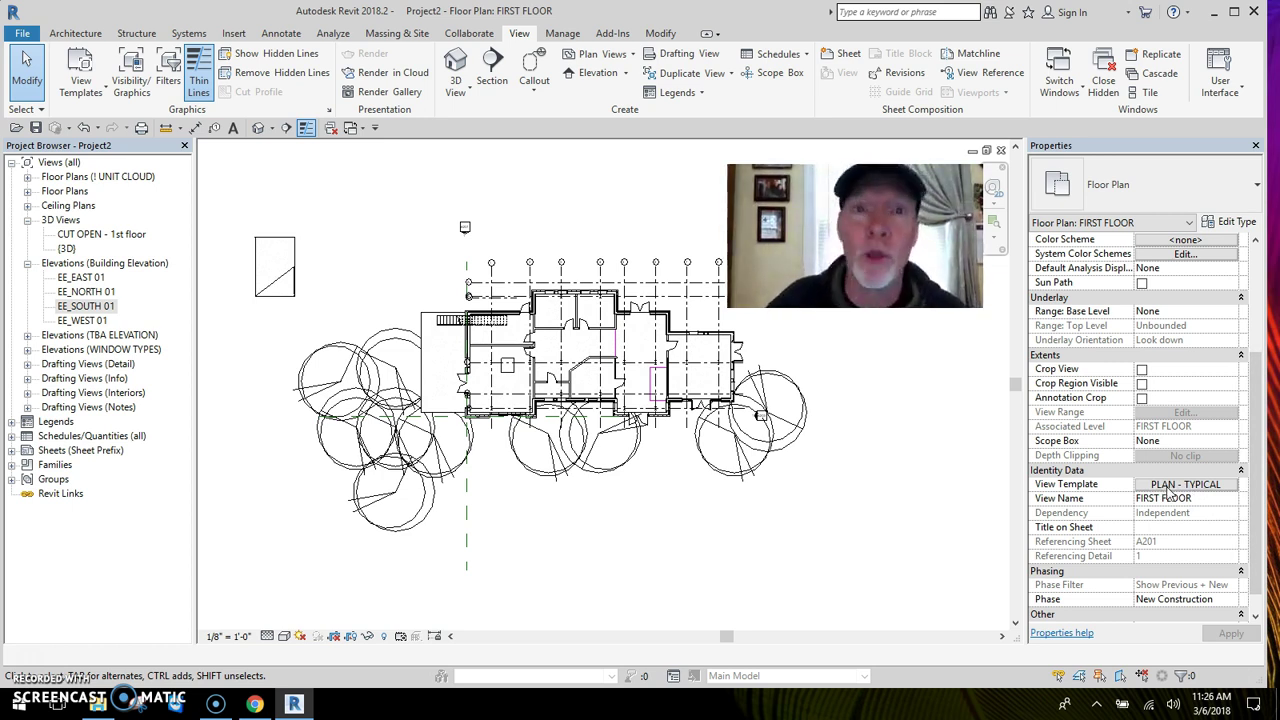
Uncheck the Planting category in the PLAN - TYPICAL template's V/G model overrides.
{"action": "left_click", "coordinate": [1168, 487]}
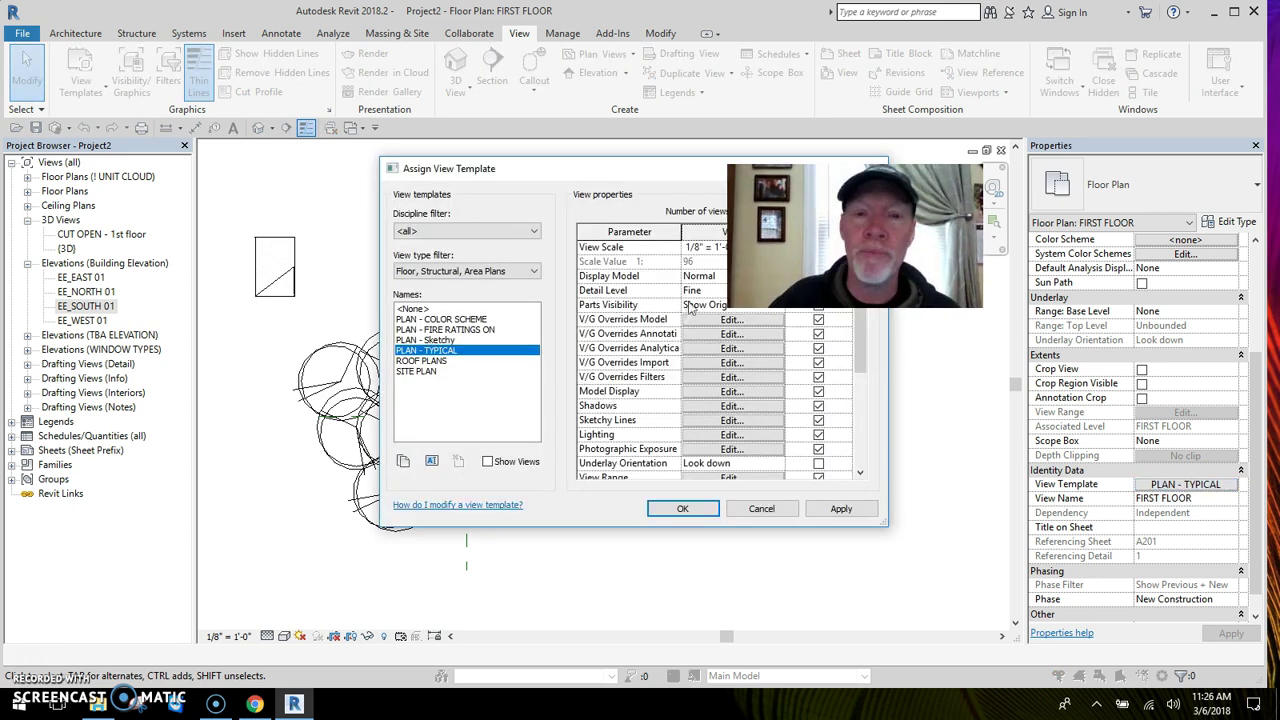
{"action": "left_click", "coordinate": [731, 319]}
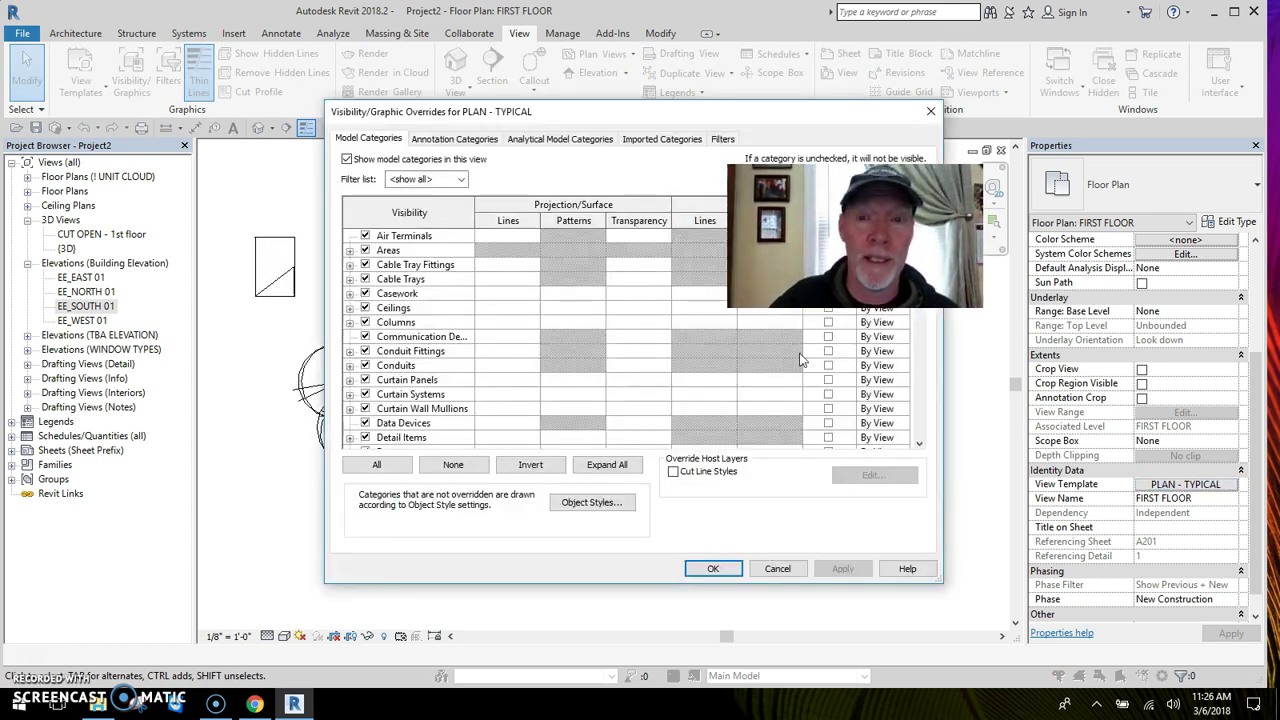
{"action": "scroll", "coordinate": [912, 346], "scroll_direction": "down", "scroll_amount": 15}
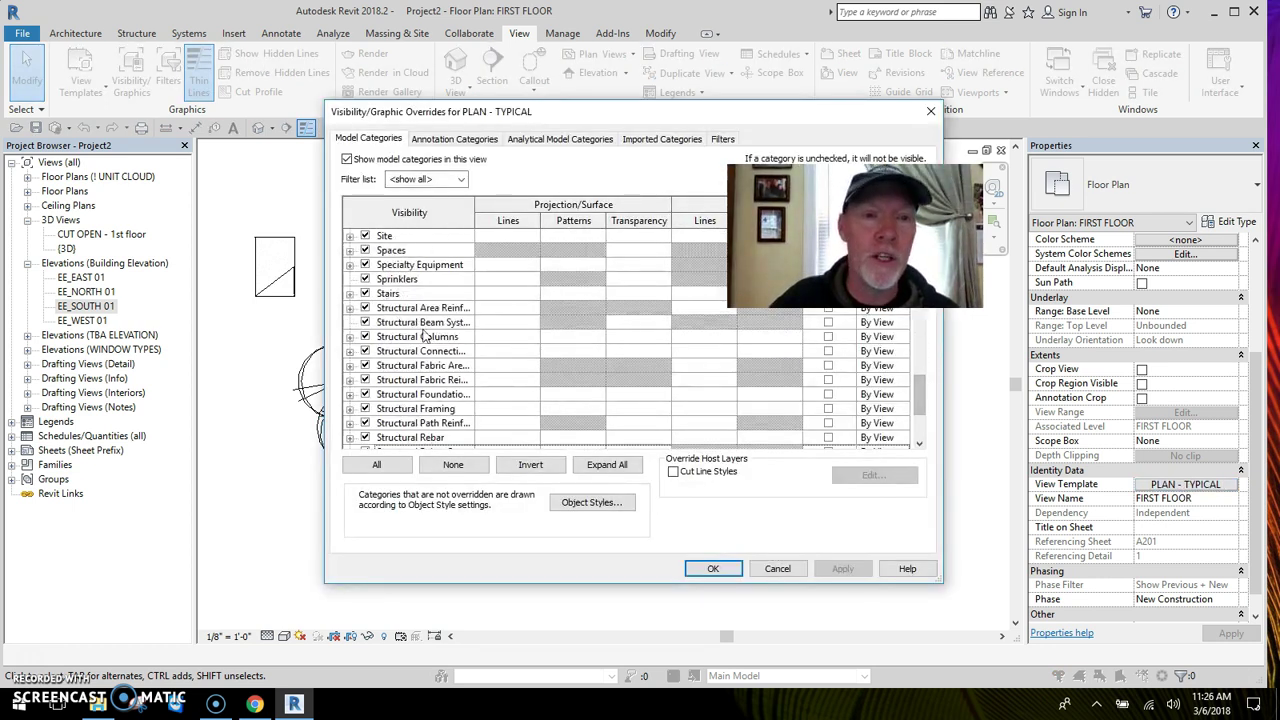
{"action": "scroll", "coordinate": [406, 338], "scroll_direction": "up", "scroll_amount": 2}
{"action": "scroll", "coordinate": [400, 330], "scroll_direction": "up", "scroll_amount": 3}
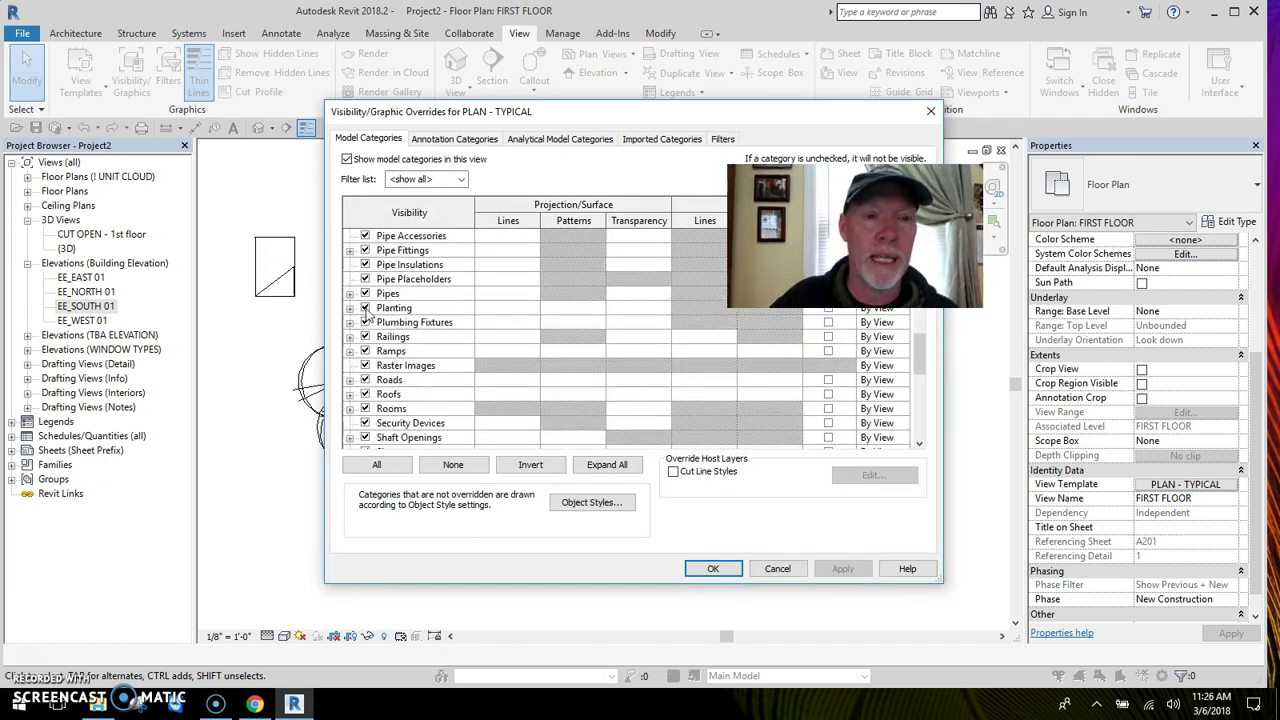
{"action": "left_click", "coordinate": [367, 312]}
{"action": "left_click", "coordinate": [713, 568]}
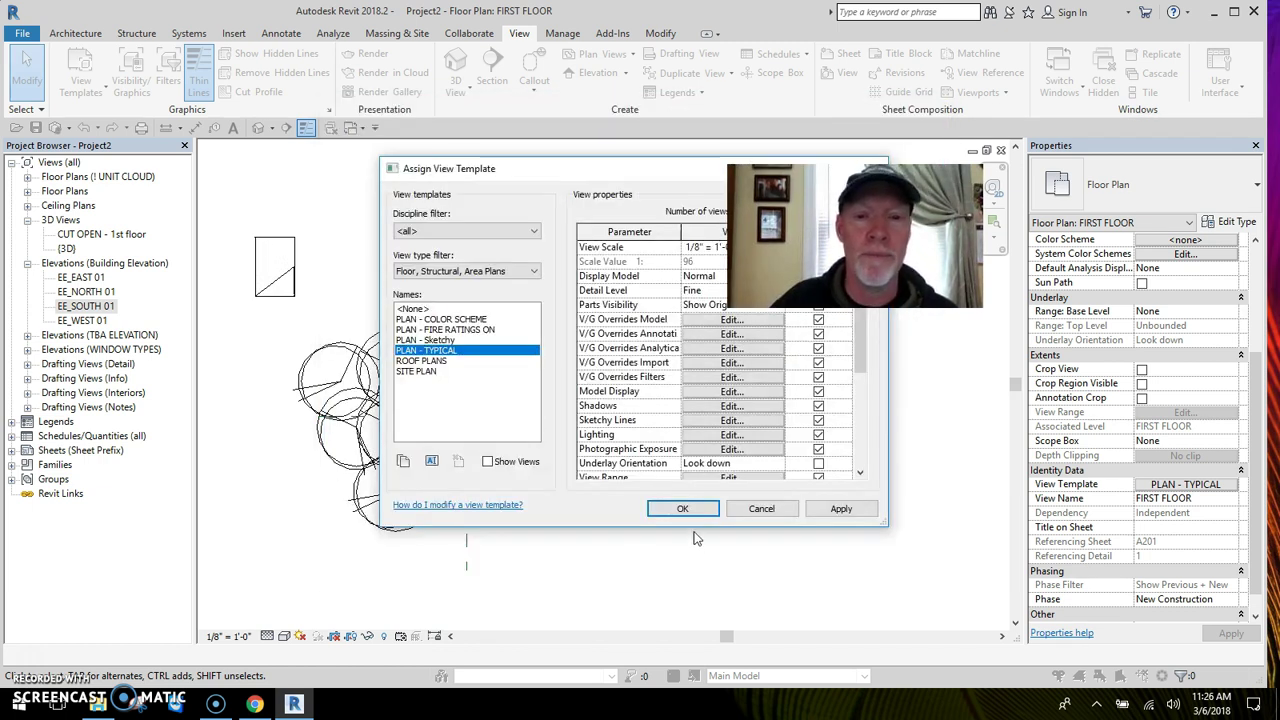
{"action": "left_click", "coordinate": [684, 513]}
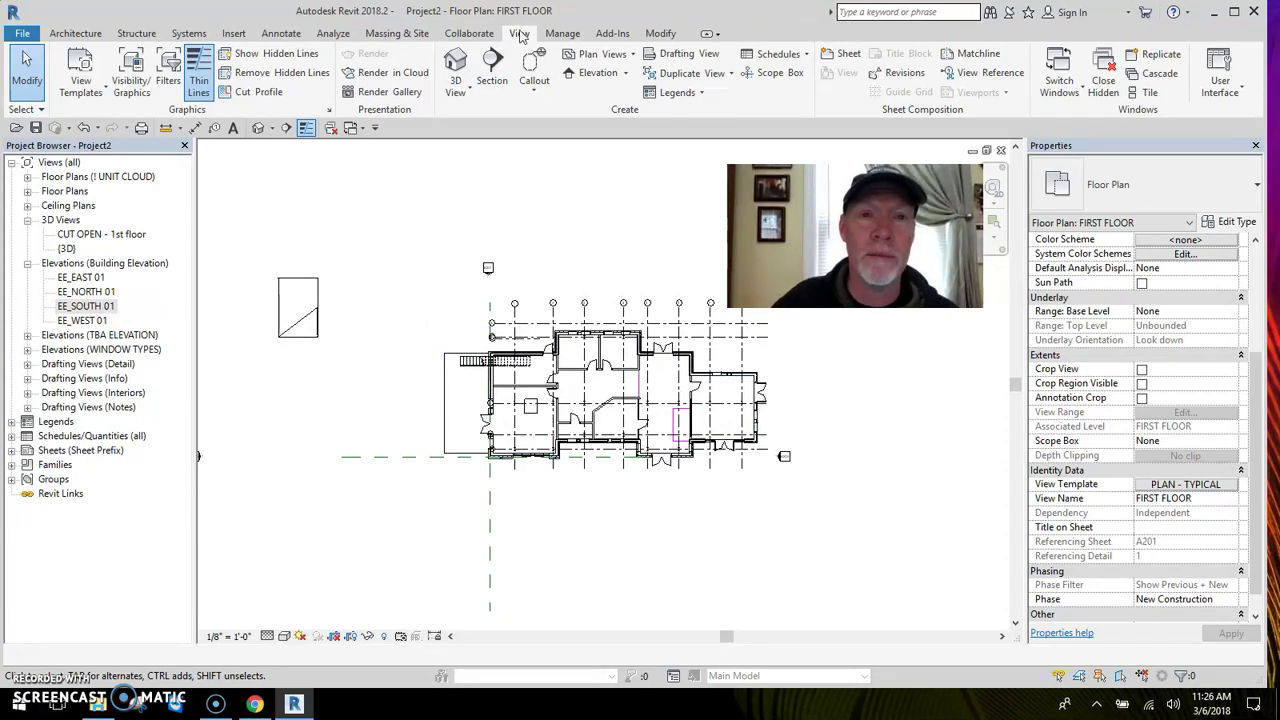
Create a new floor plan view for the SECOND FLOOR level.
{"action": "left_click", "coordinate": [600, 54]}
{"action": "left_click", "coordinate": [562, 80]}
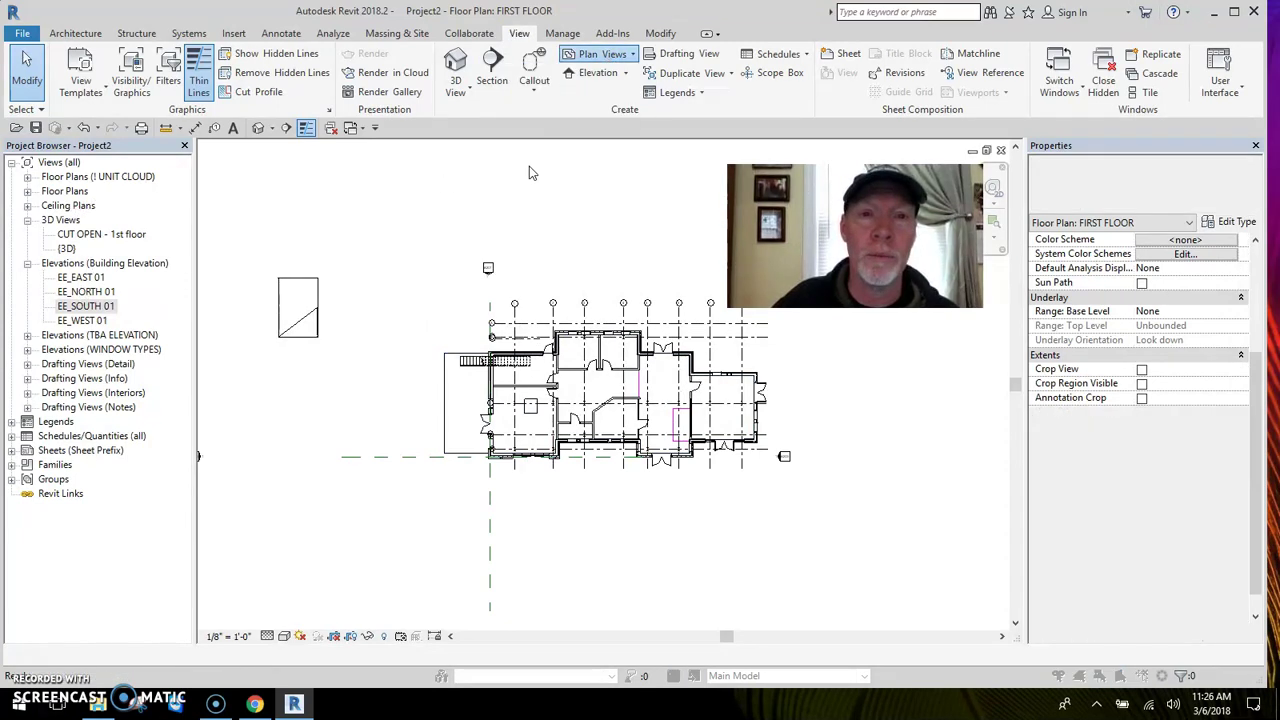
{"action": "left_click", "coordinate": [578, 295]}
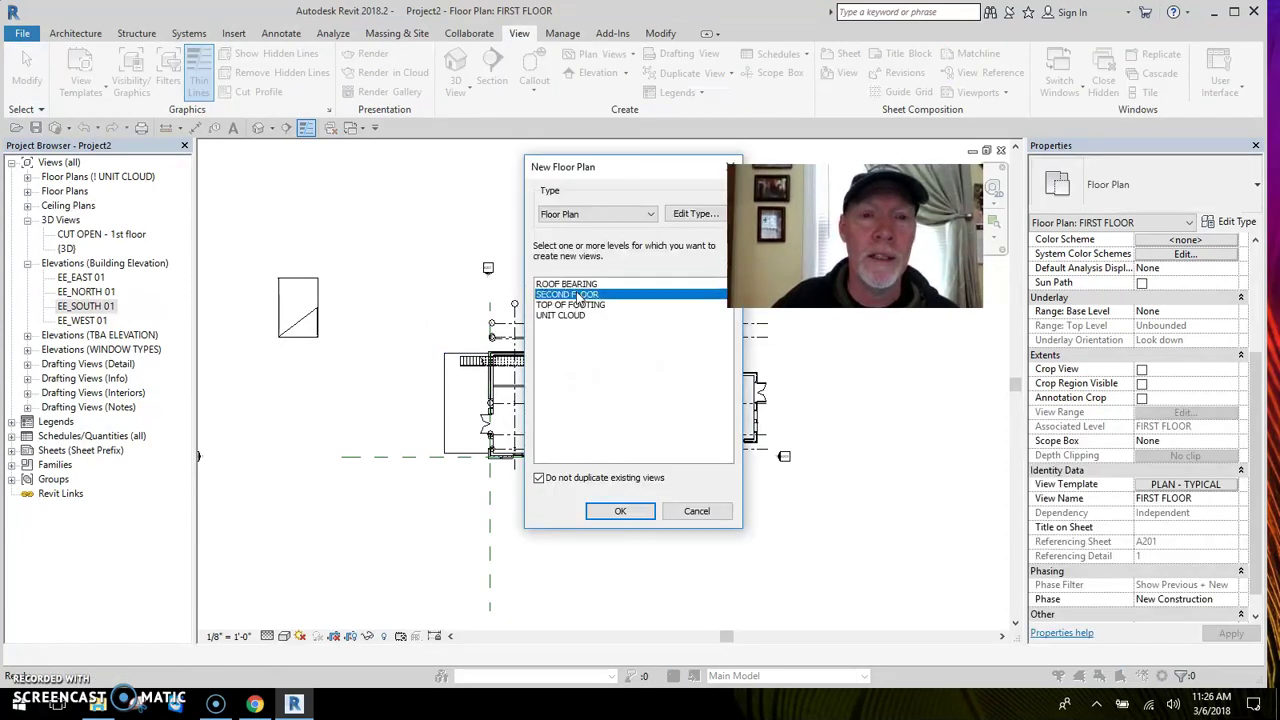
{"action": "left_click", "coordinate": [622, 510]}
{"action": "scroll", "coordinate": [600, 520], "scroll_direction": "up", "scroll_amount": 5}
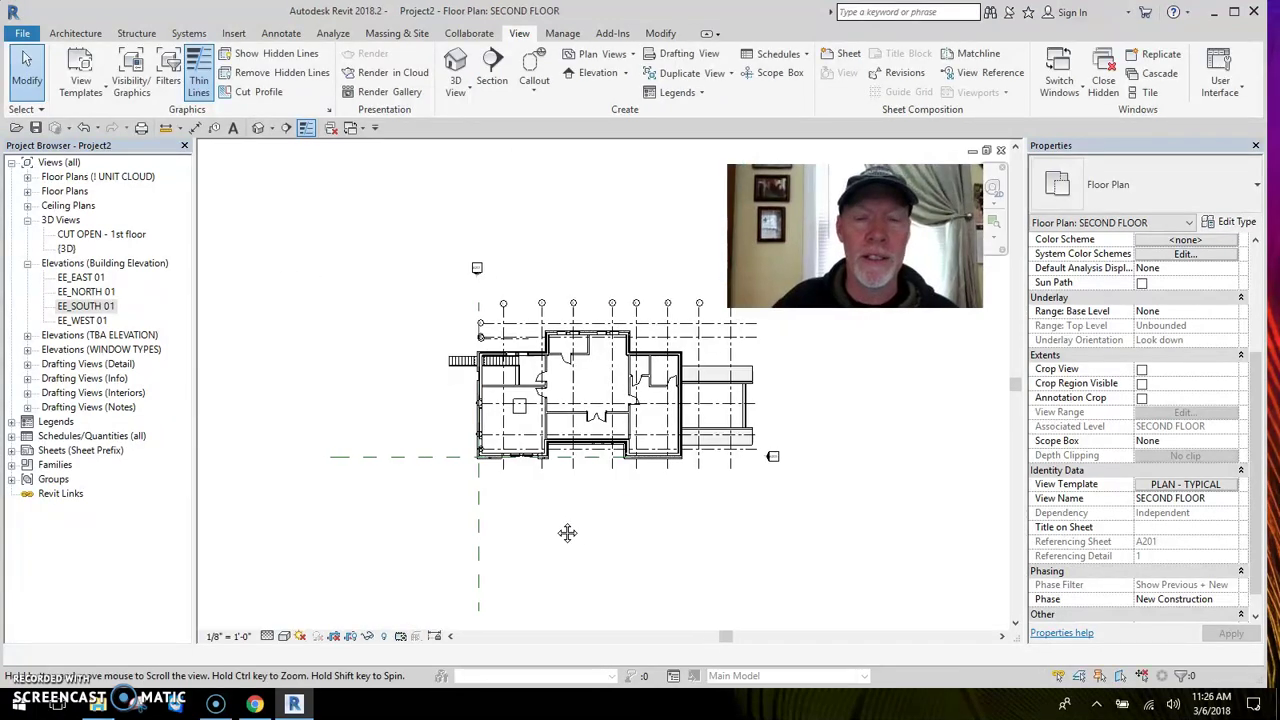
{"action": "scroll", "coordinate": [557, 551], "scroll_direction": "down", "scroll_amount": 3}
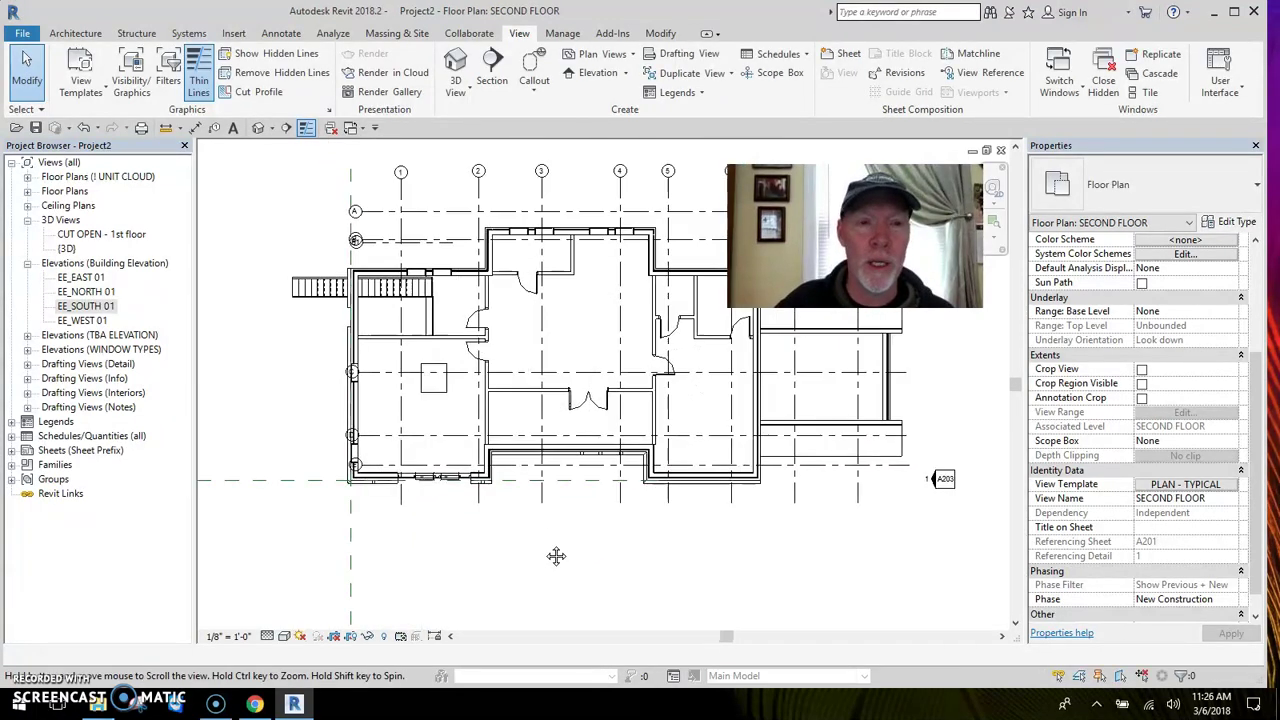
{"action": "scroll", "coordinate": [452, 345], "scroll_direction": "up", "scroll_amount": 5}
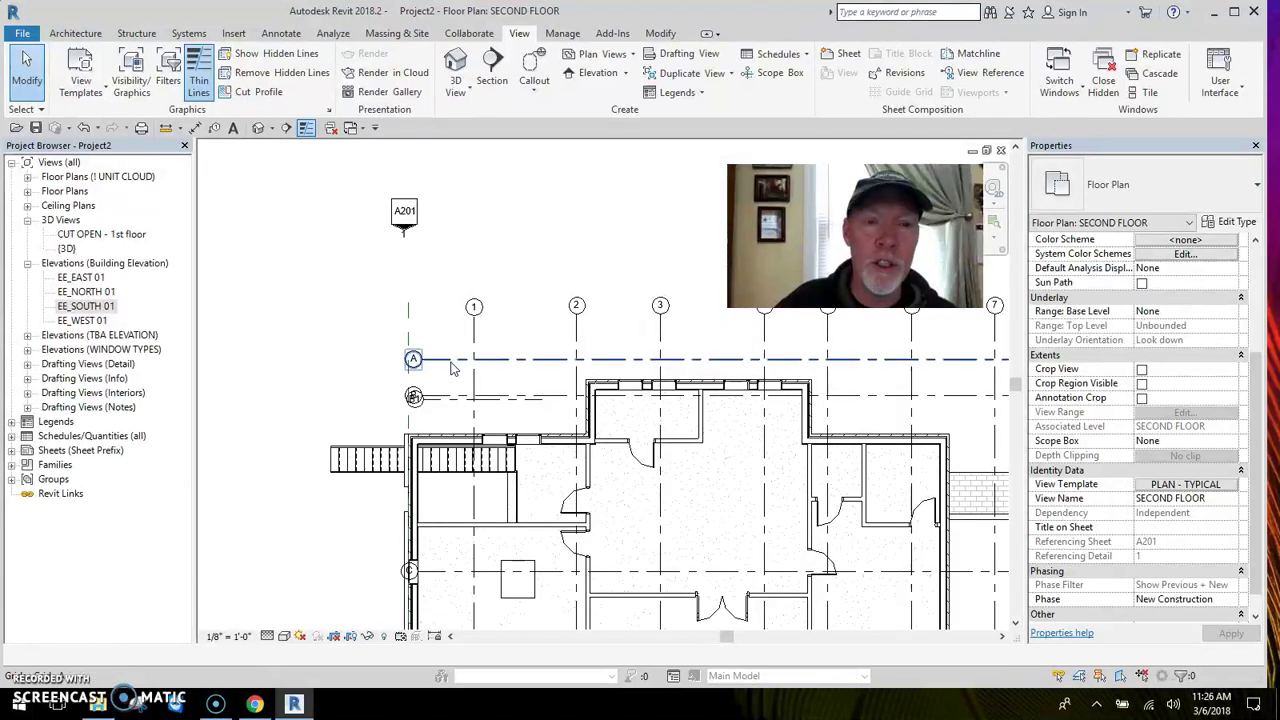
Extend grids A, B and B1 further left, offsetting B1's bubble with an elbow.
{"action": "left_click", "coordinate": [455, 358]}
{"action": "left_click_drag", "start_coordinate": [416, 358], "coordinate": [251, 358]}
{"action": "left_click", "coordinate": [445, 399]}
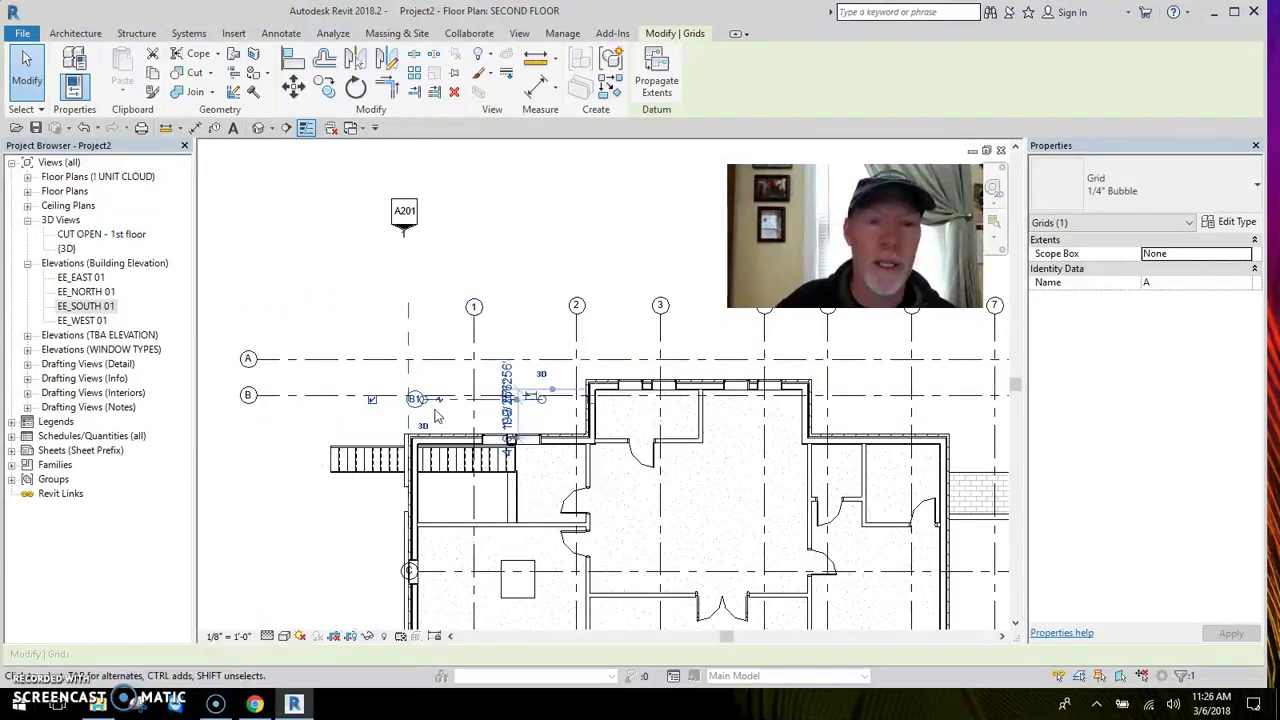
{"action": "left_click_drag", "start_coordinate": [418, 398], "coordinate": [250, 399]}
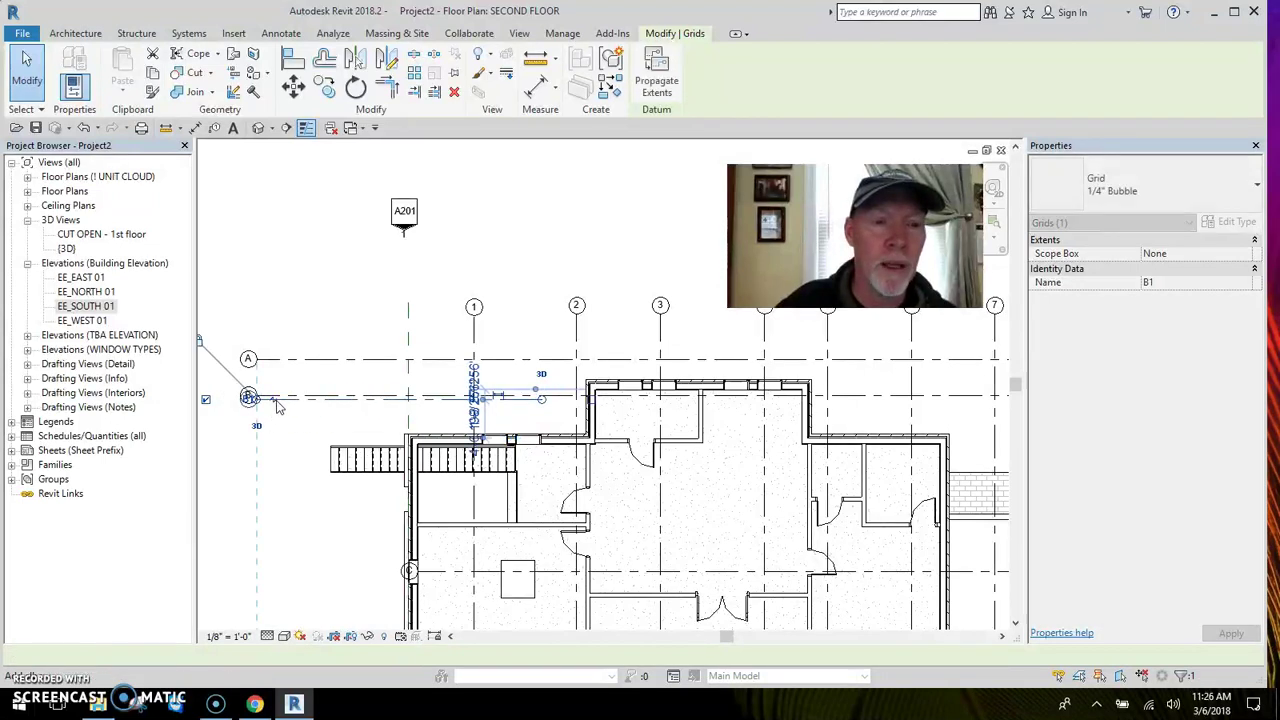
{"action": "left_click", "coordinate": [272, 401]}
{"action": "left_click", "coordinate": [292, 466]}
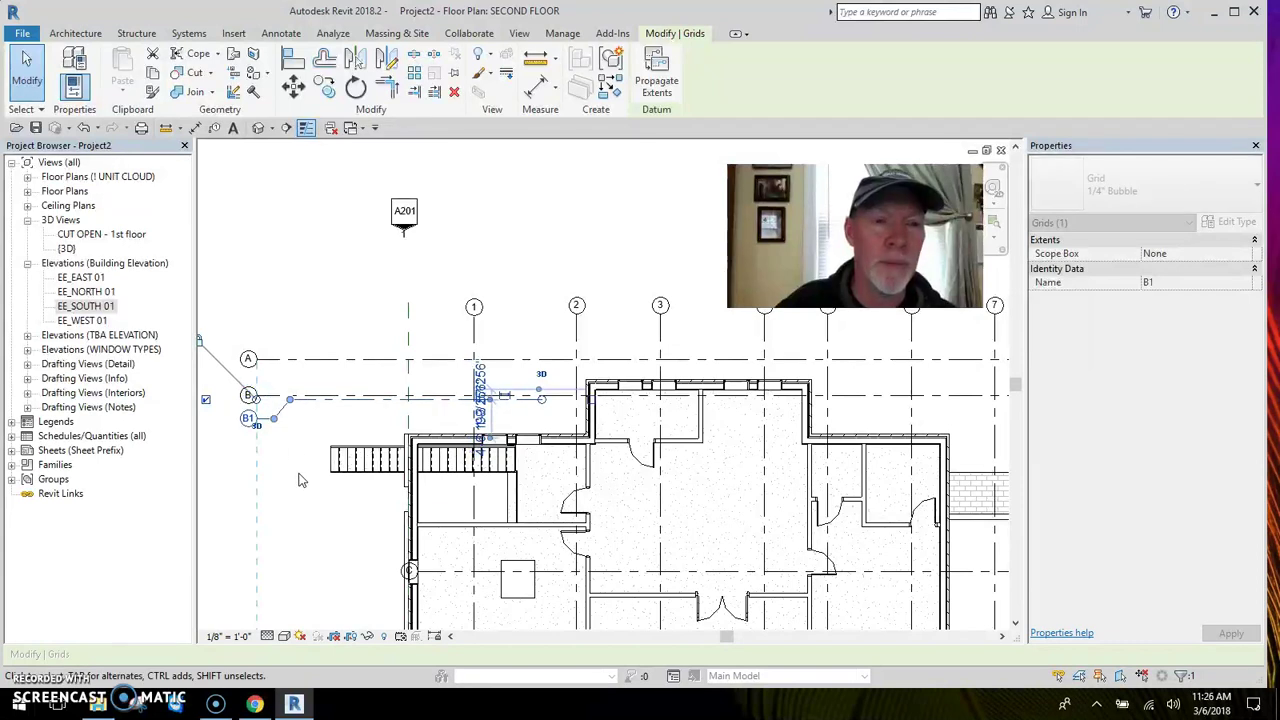
{"action": "scroll", "coordinate": [371, 420], "scroll_direction": "down", "scroll_amount": 4}
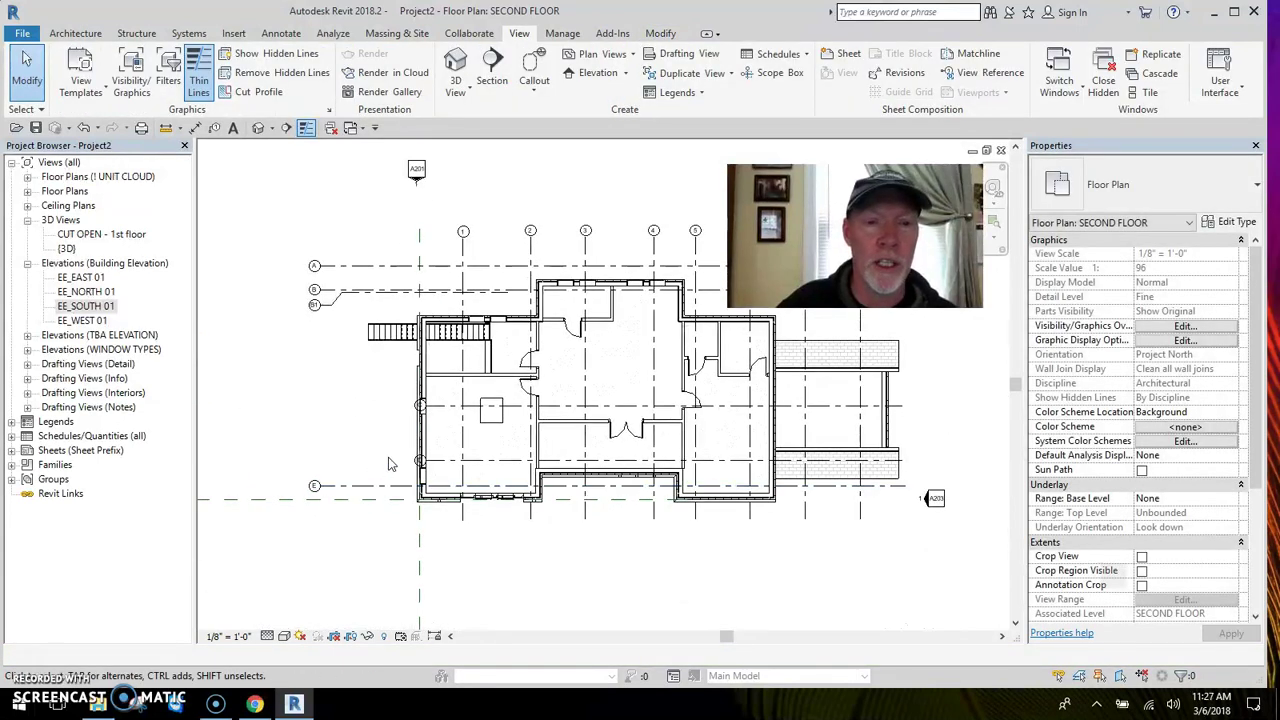
{"action": "scroll", "coordinate": [446, 404], "scroll_direction": "up", "scroll_amount": 3}
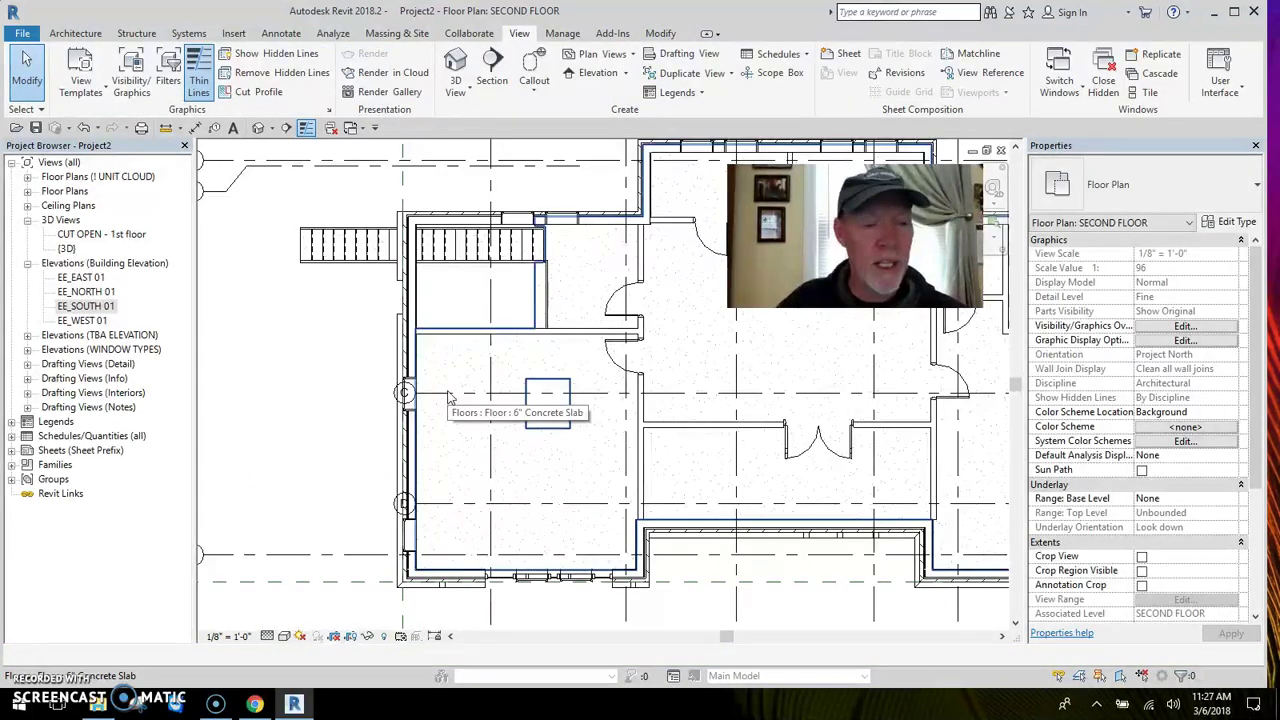
Pull the left ends of grids C and D out to line up with the other grid heads.
{"action": "left_click", "coordinate": [419, 395]}
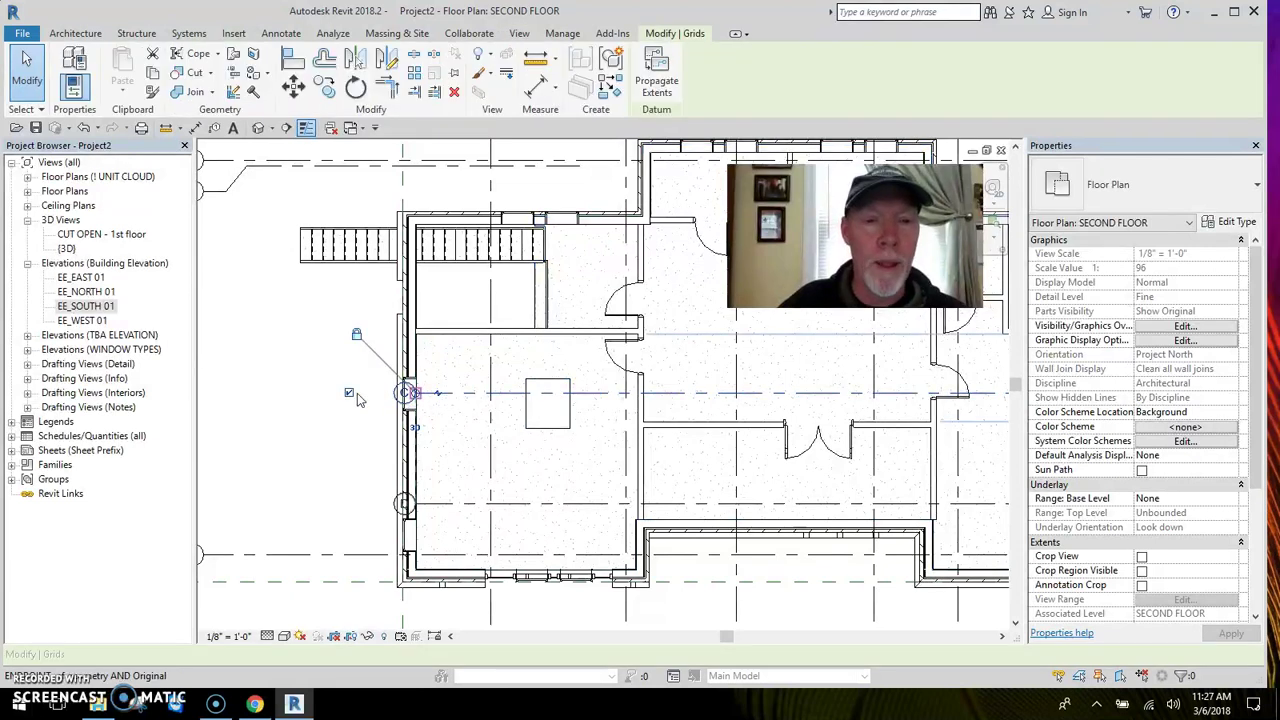
{"action": "left_click_drag", "start_coordinate": [415, 396], "coordinate": [306, 398]}
{"action": "middle_click_drag", "start_coordinate": [306, 398], "coordinate": [612, 410]}
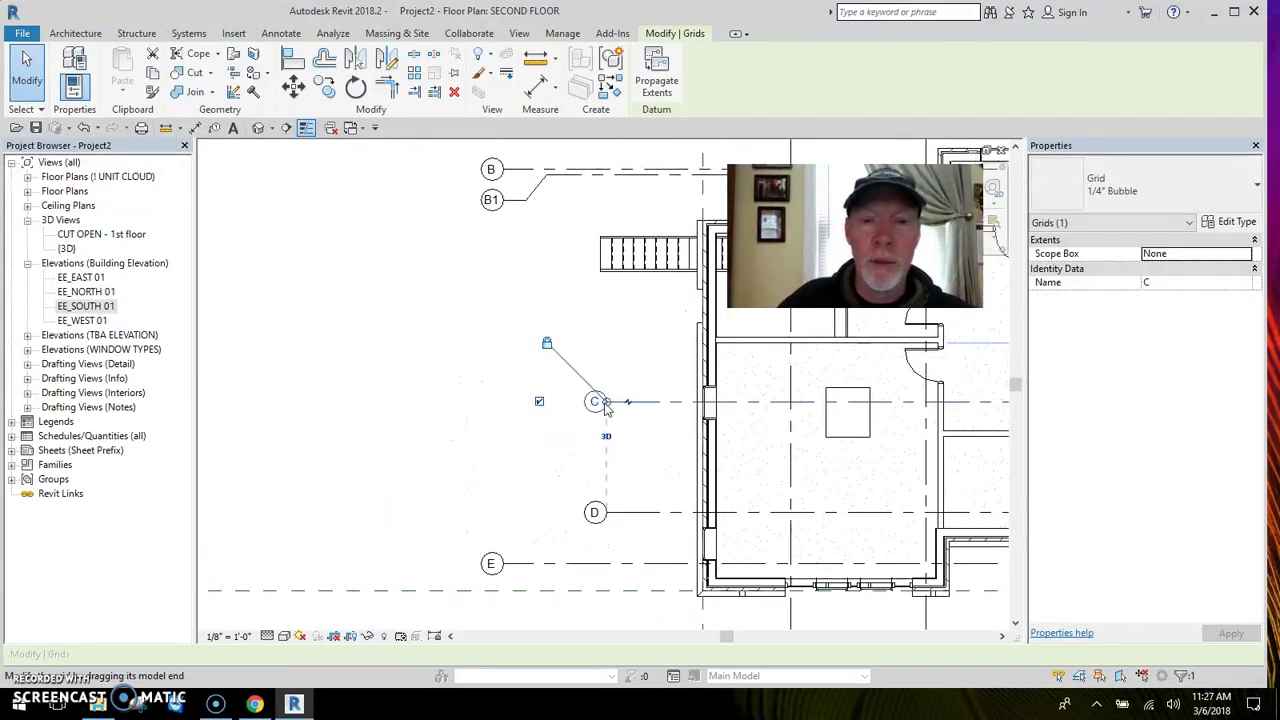
{"action": "left_click_drag", "start_coordinate": [605, 408], "coordinate": [500, 403]}
{"action": "left_click", "coordinate": [406, 423]}
{"action": "scroll", "coordinate": [271, 423], "scroll_direction": "down", "scroll_amount": 3}
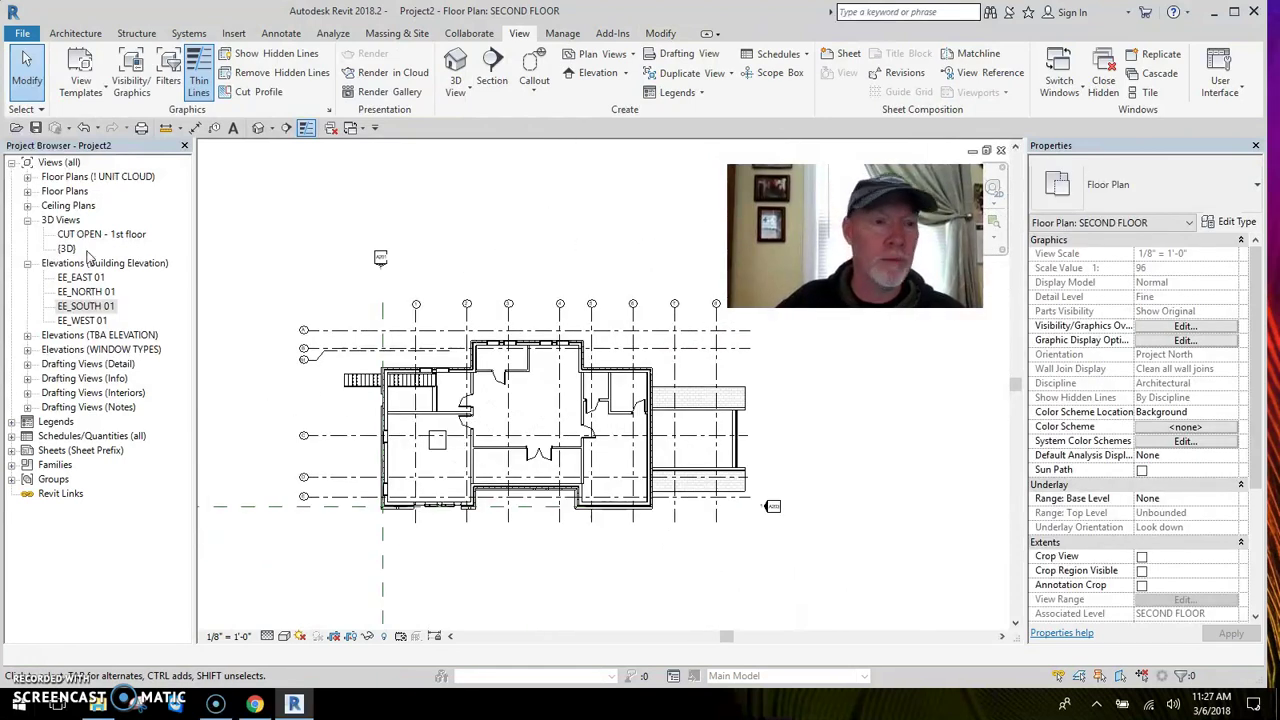
Open the FIRST FLOOR plan and drop grid B1's bubble below grid B on an elbow.
{"action": "left_click", "coordinate": [28, 191]}
{"action": "double_click", "coordinate": [80, 206]}
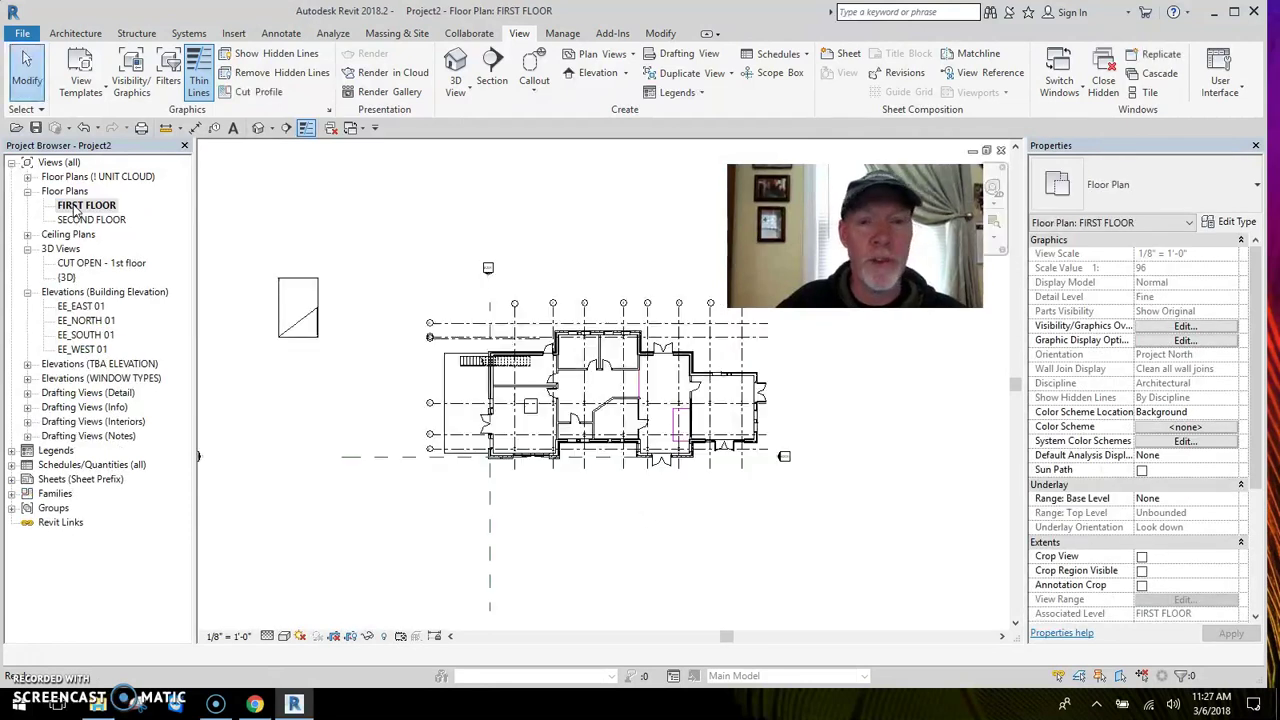
{"action": "scroll", "coordinate": [440, 342], "scroll_direction": "up", "scroll_amount": 4}
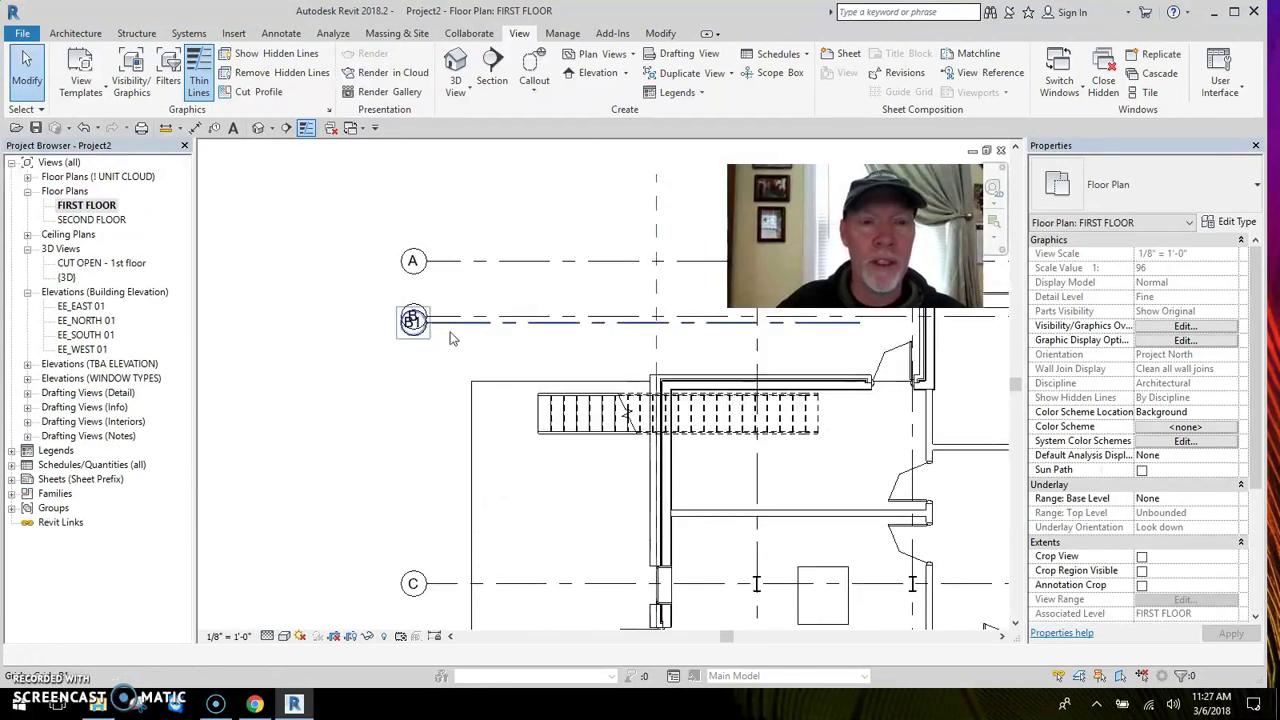
{"action": "left_click", "coordinate": [452, 322]}
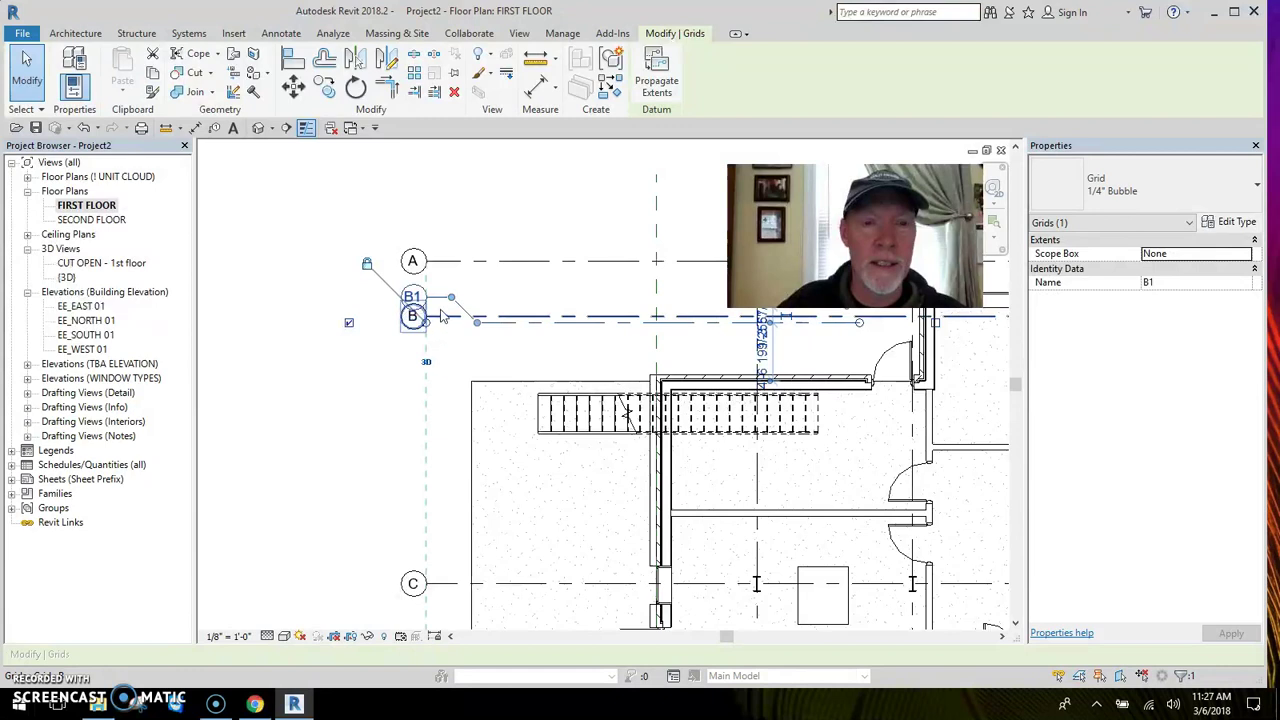
{"action": "left_click_drag", "start_coordinate": [441, 315], "coordinate": [442, 370]}
{"action": "left_click", "coordinate": [399, 453]}
{"action": "scroll", "coordinate": [399, 453], "scroll_direction": "down", "scroll_amount": 2}
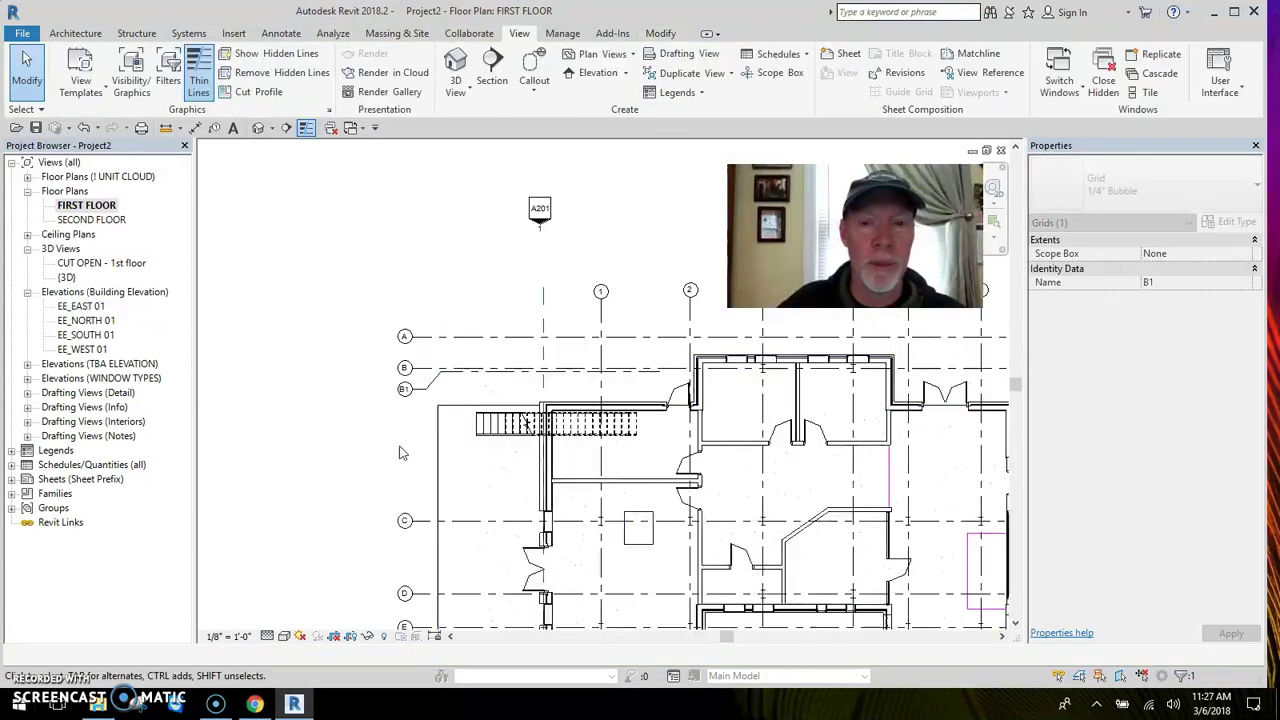
{"action": "scroll", "coordinate": [403, 390], "scroll_direction": "down", "scroll_amount": 5}
{"action": "middle_click_drag", "start_coordinate": [509, 541], "coordinate": [564, 580]}
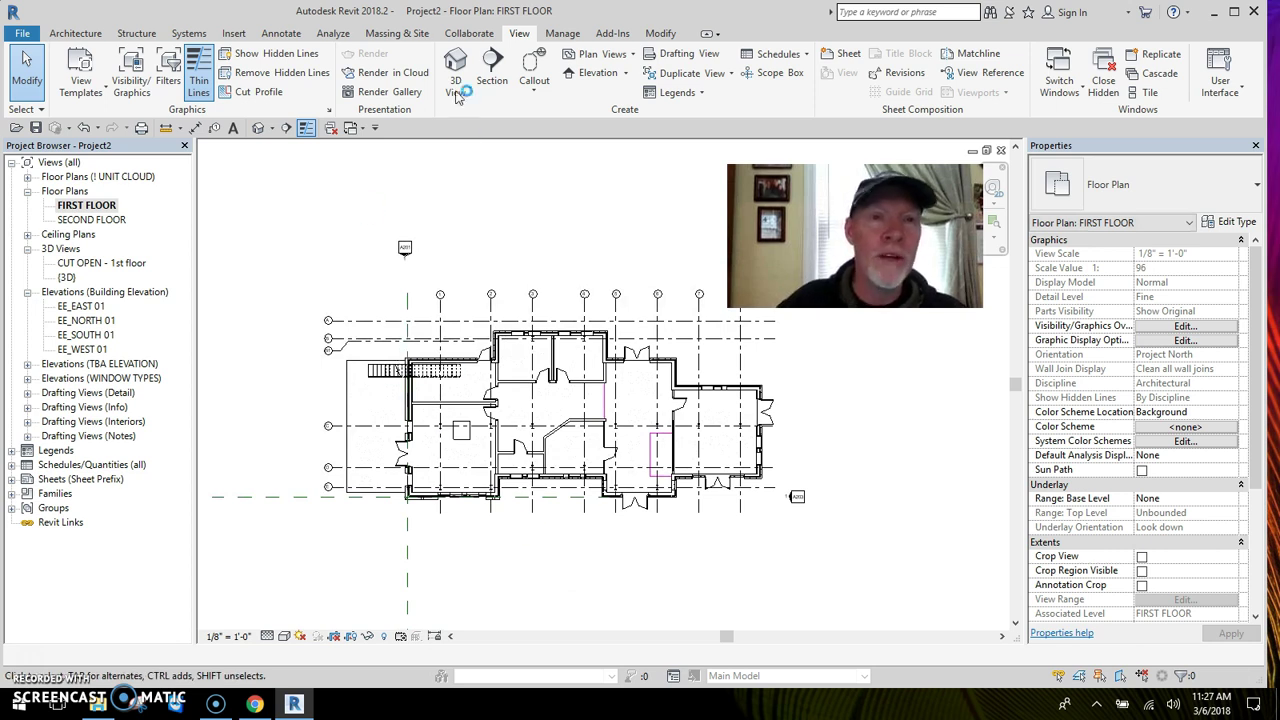
Open the CUT OPEN - 1st floor 3D view and switch off its section box.
{"action": "double_click", "coordinate": [85, 264]}
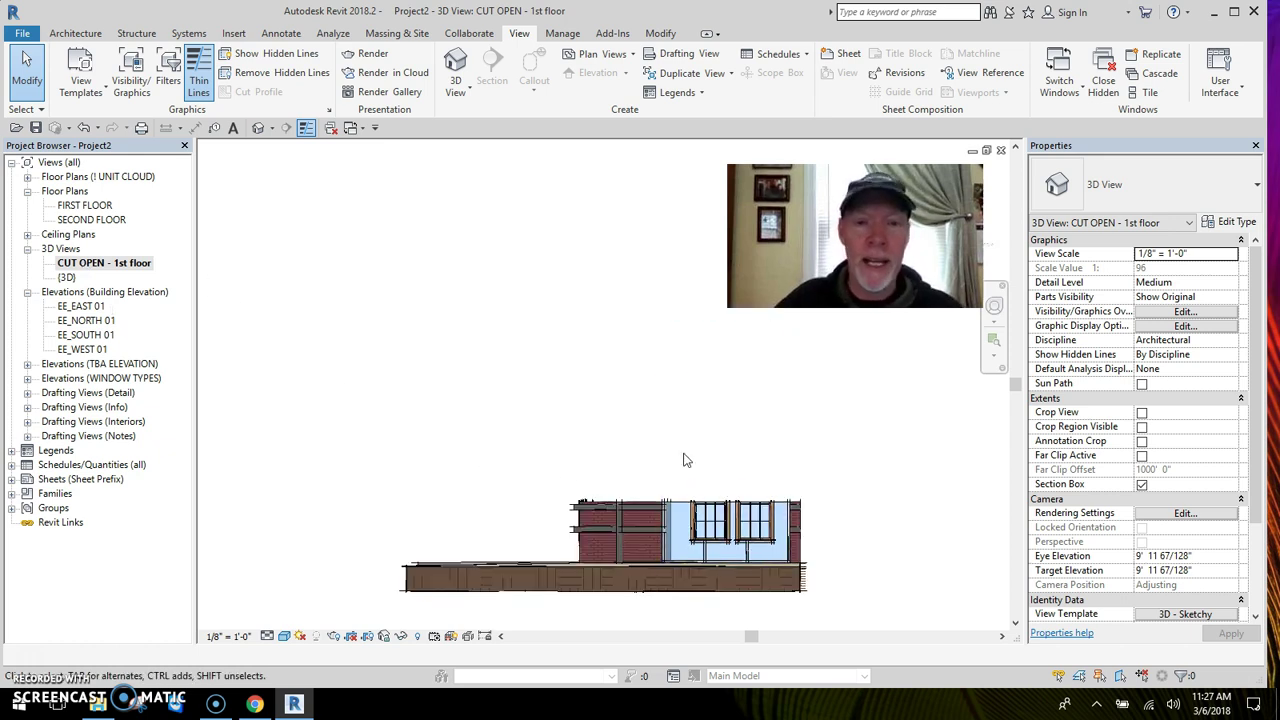
{"action": "mouse_move", "coordinate": [674, 449]}
{"action": "middle_mouse_down", "text": "shift"}
{"action": "mouse_move", "coordinate": [822, 494]}
{"action": "mouse_move", "coordinate": [674, 461]}
{"action": "middle_mouse_up", "text": "shift"}
{"action": "left_click", "coordinate": [1141, 484]}
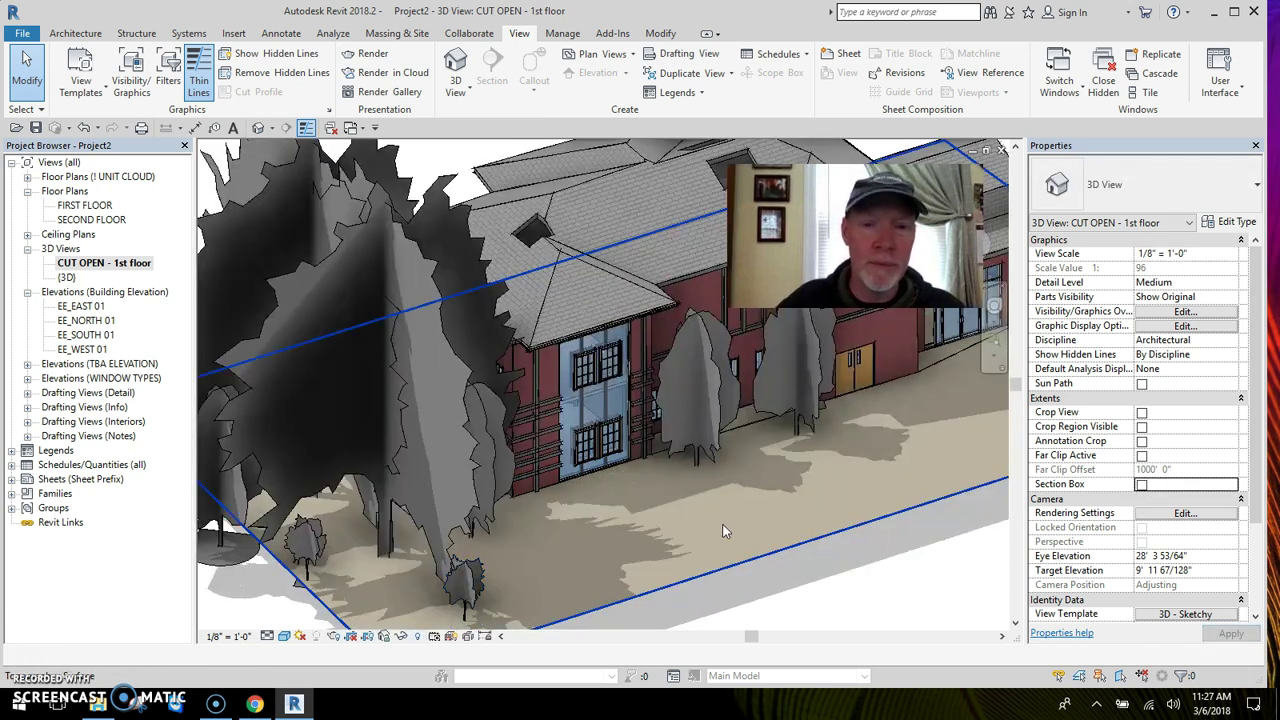
{"action": "scroll", "coordinate": [871, 551], "scroll_direction": "down", "scroll_amount": 3}
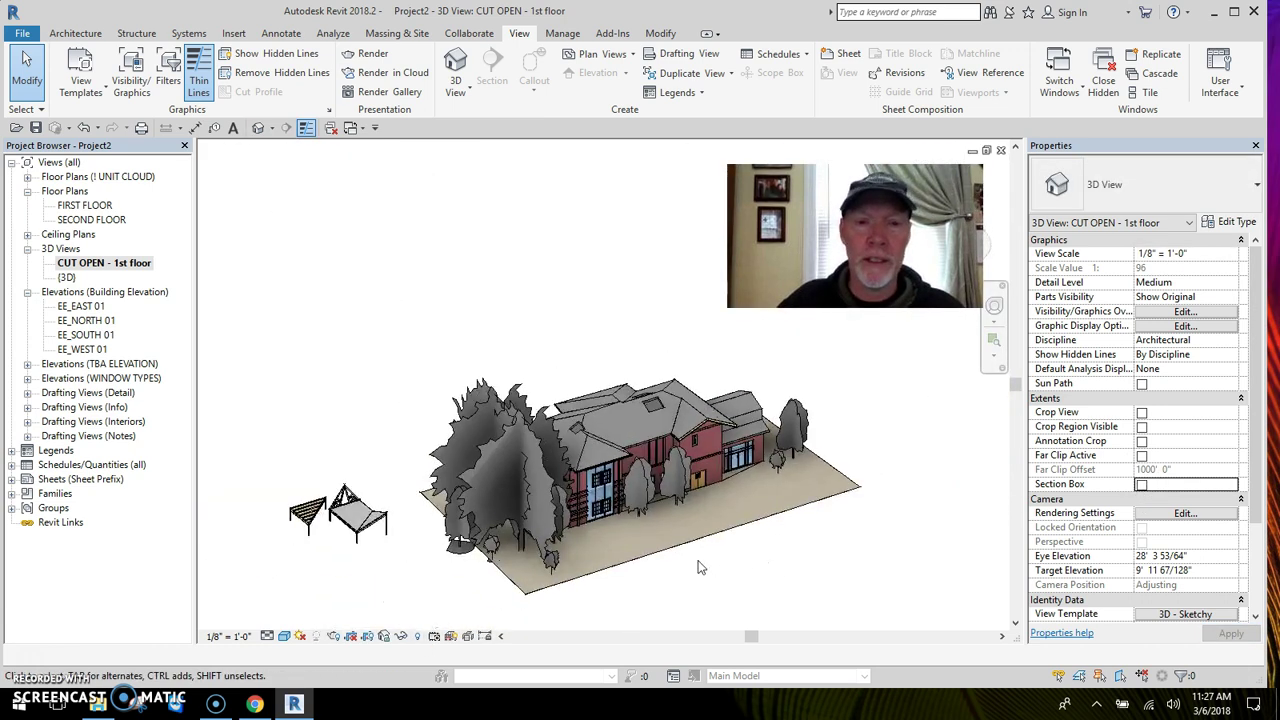
Delete the stray gazebo beside the house and turn on Reveal Hidden Elements.
{"action": "left_click_drag", "start_coordinate": [528, 407], "coordinate": [395, 521]}
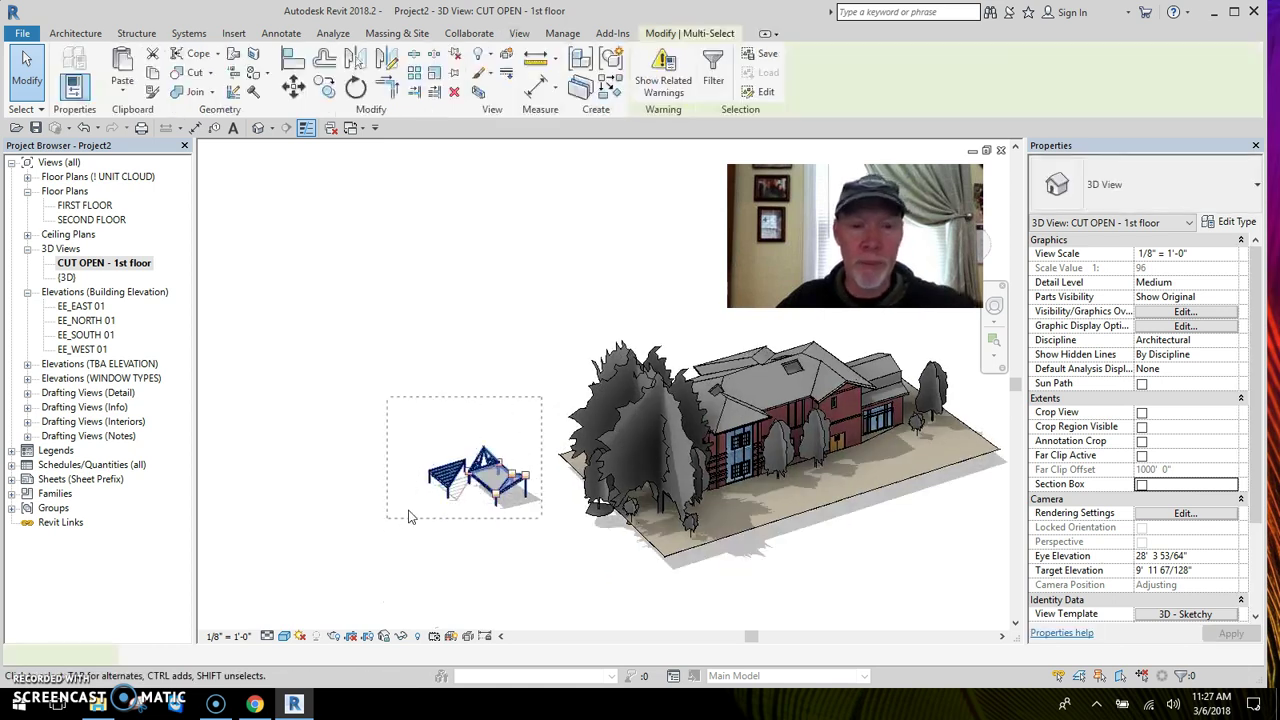
{"action": "key", "text": "Delete"}
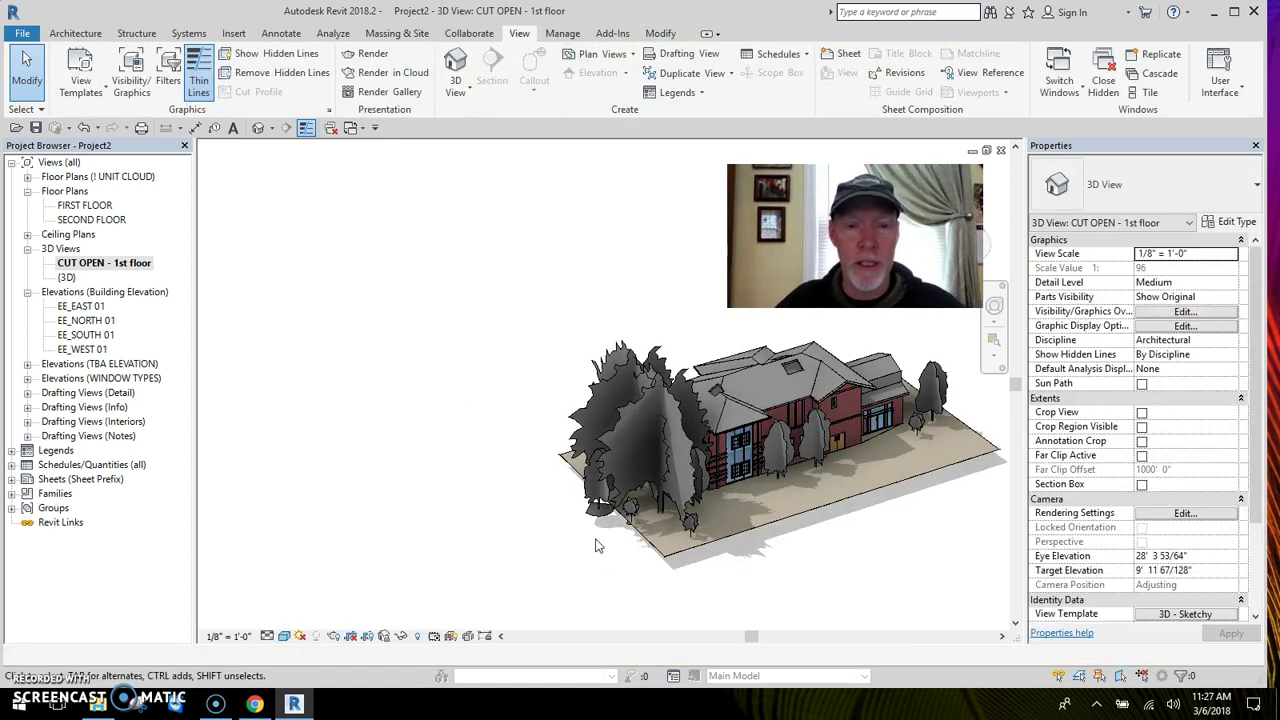
{"action": "middle_click_drag", "start_coordinate": [552, 579], "coordinate": [391, 565]}
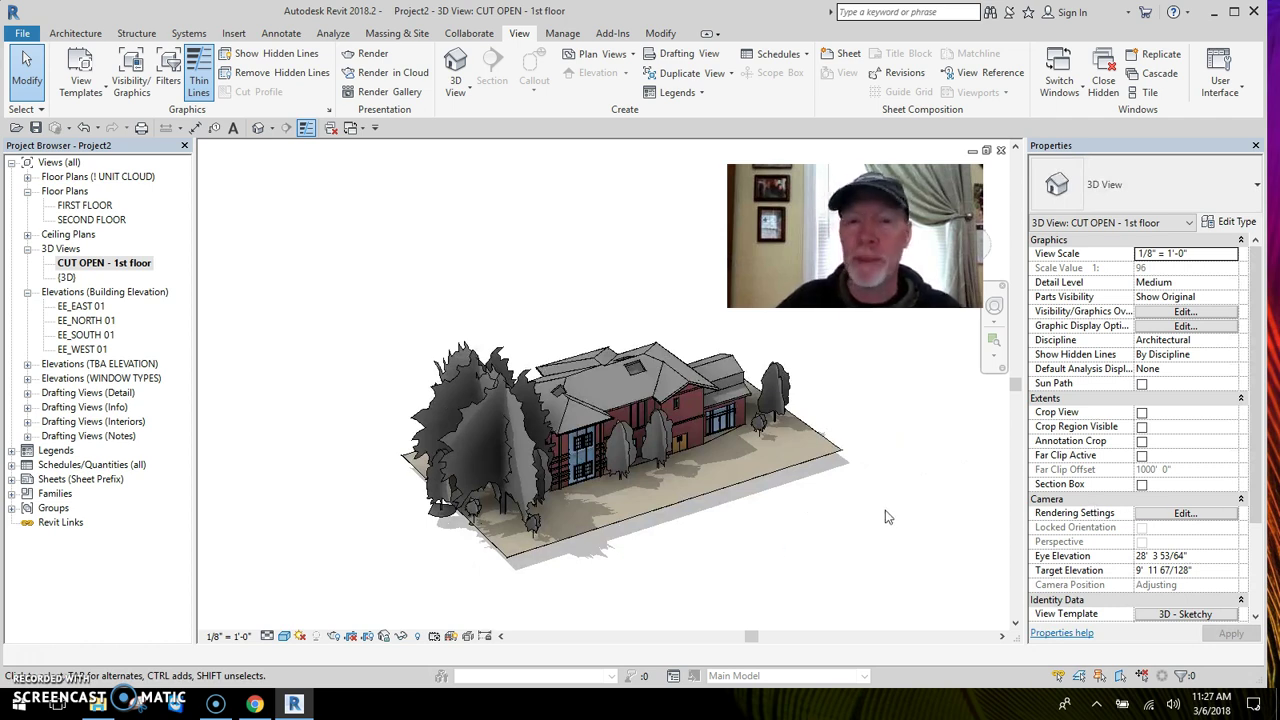
{"action": "left_click", "coordinate": [418, 638]}
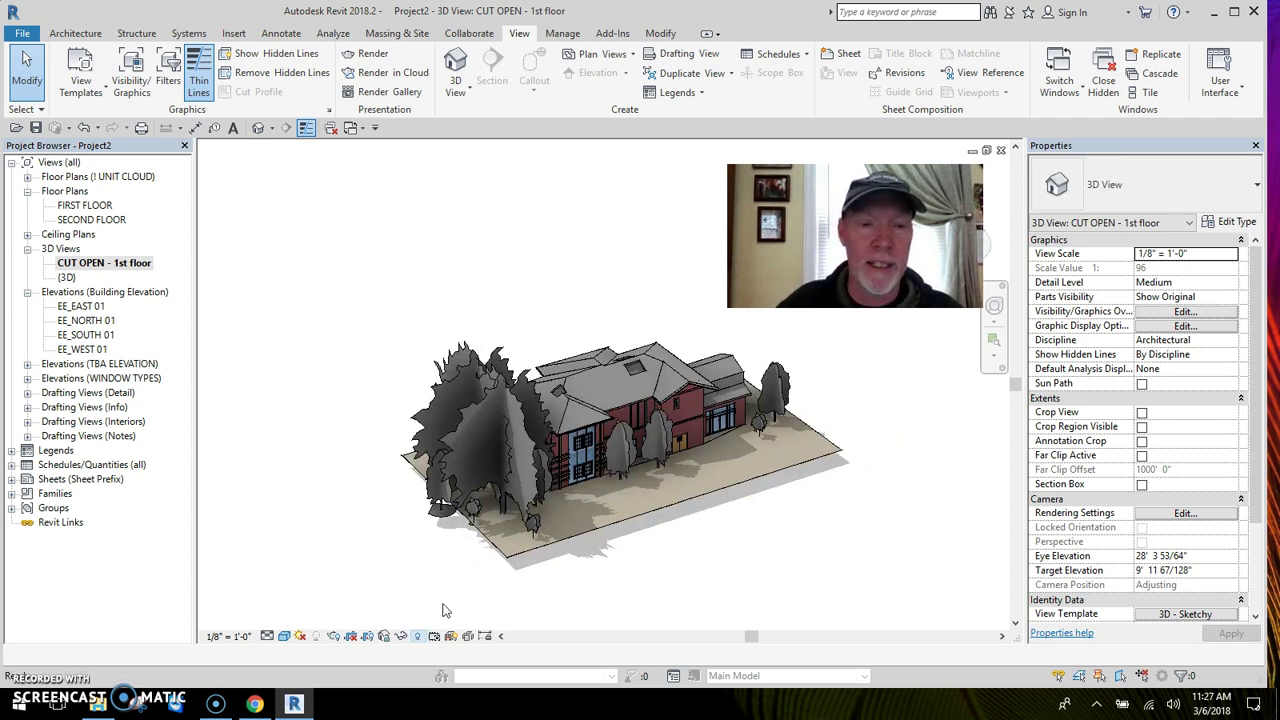
Re-enable the section box and, from the FRONT view, drag its top down to just above the first floor.
{"action": "left_click", "coordinate": [1141, 485]}
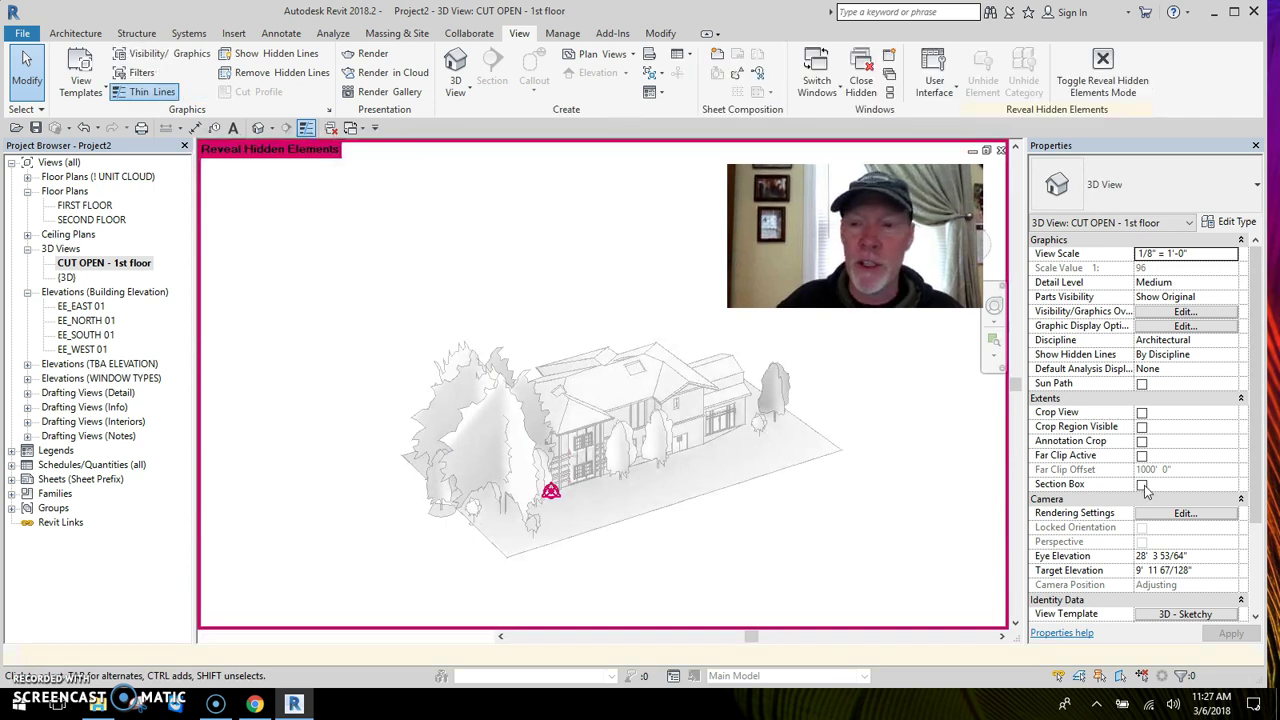
{"action": "scroll", "coordinate": [568, 295], "scroll_direction": "down", "scroll_amount": 5}
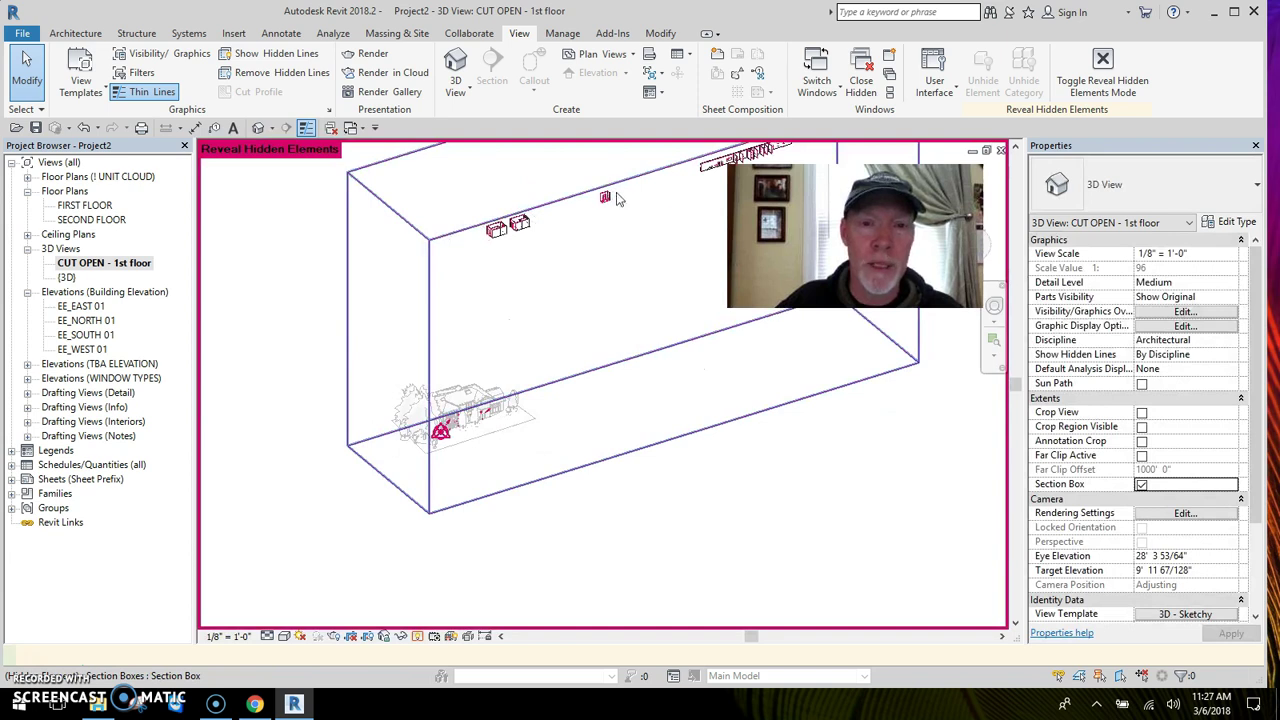
{"action": "left_click", "coordinate": [617, 196]}
{"action": "middle_click_drag", "start_coordinate": [597, 289], "coordinate": [537, 354]}
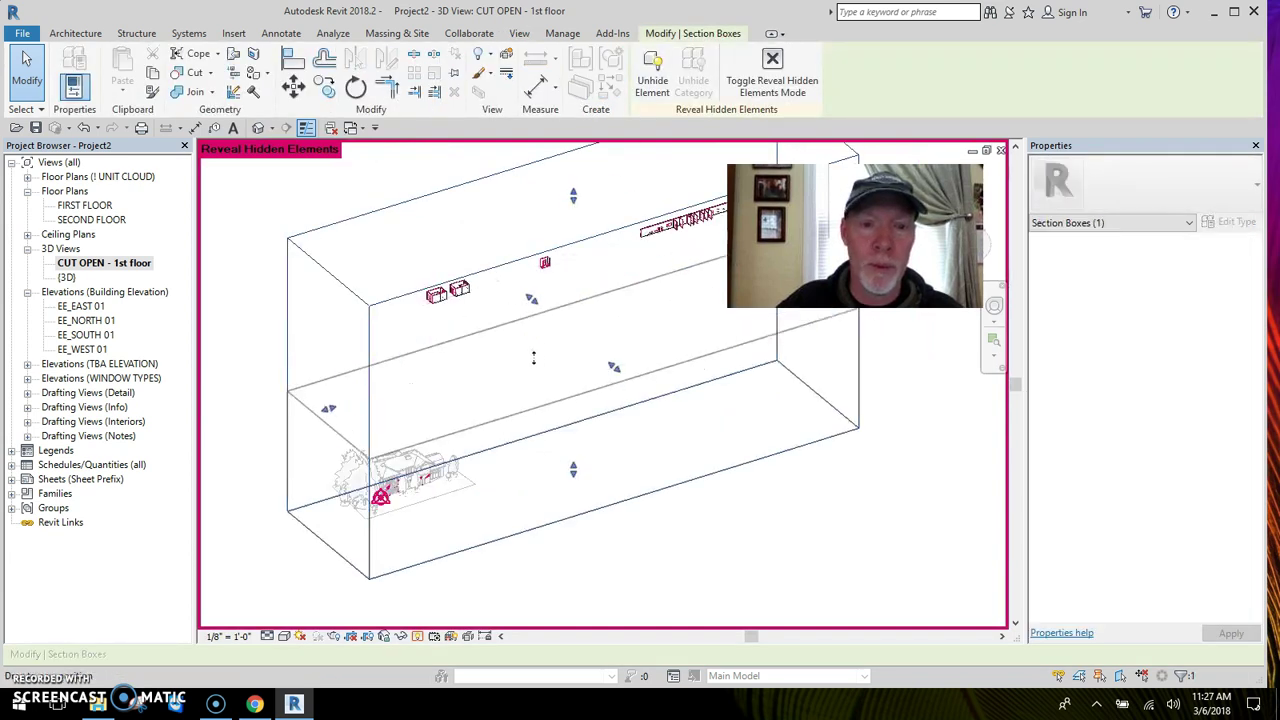
{"action": "left_click_drag", "start_coordinate": [573, 195], "coordinate": [500, 440]}
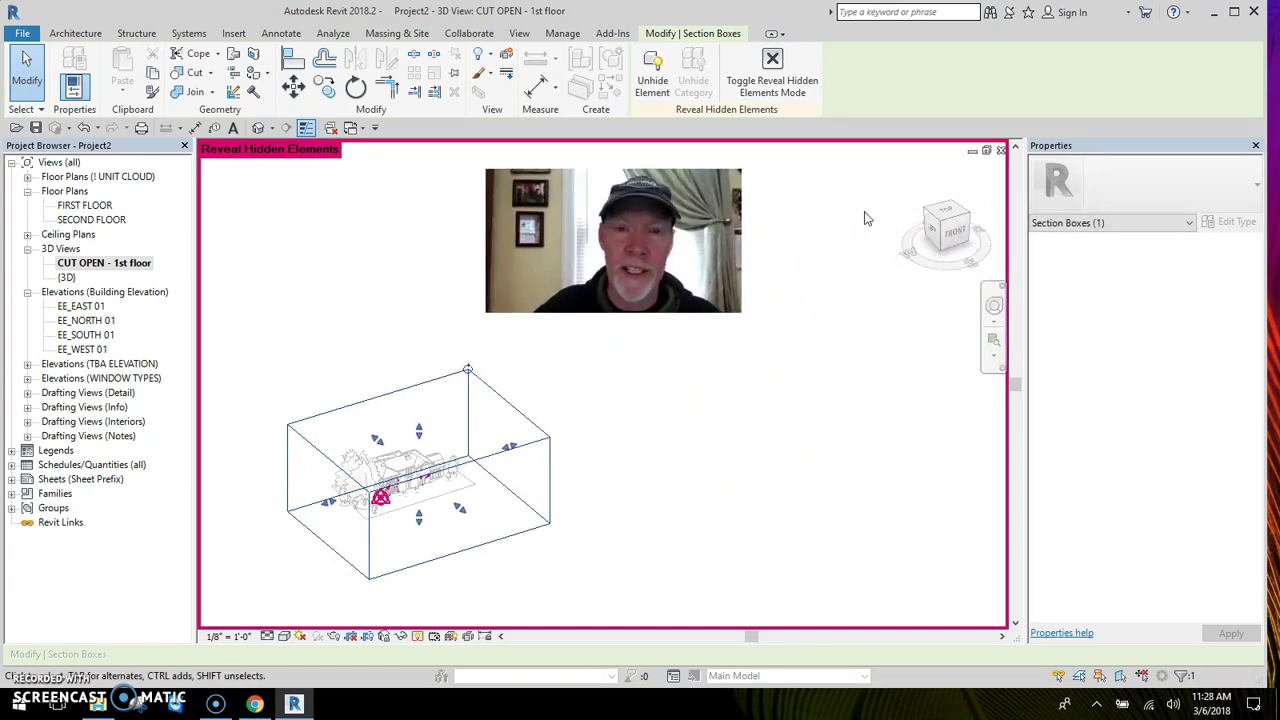
{"action": "left_click", "coordinate": [956, 238]}
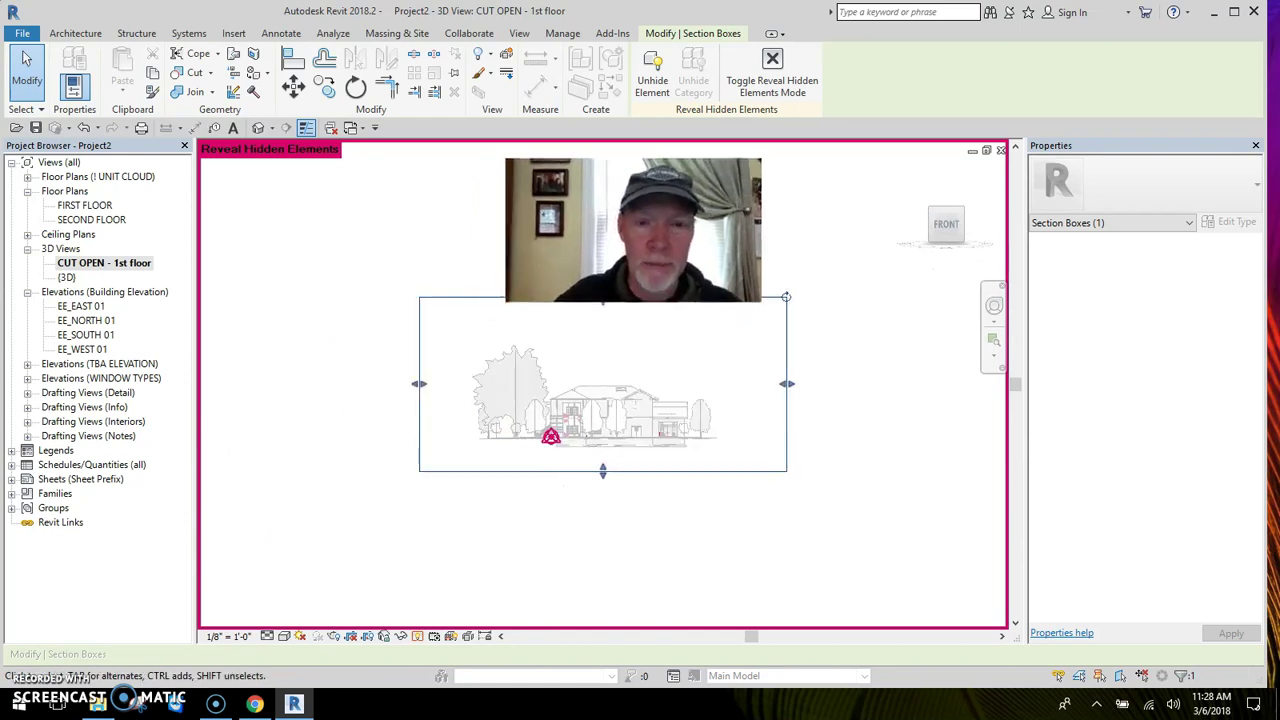
{"action": "left_click_drag", "start_coordinate": [603, 300], "coordinate": [610, 470]}
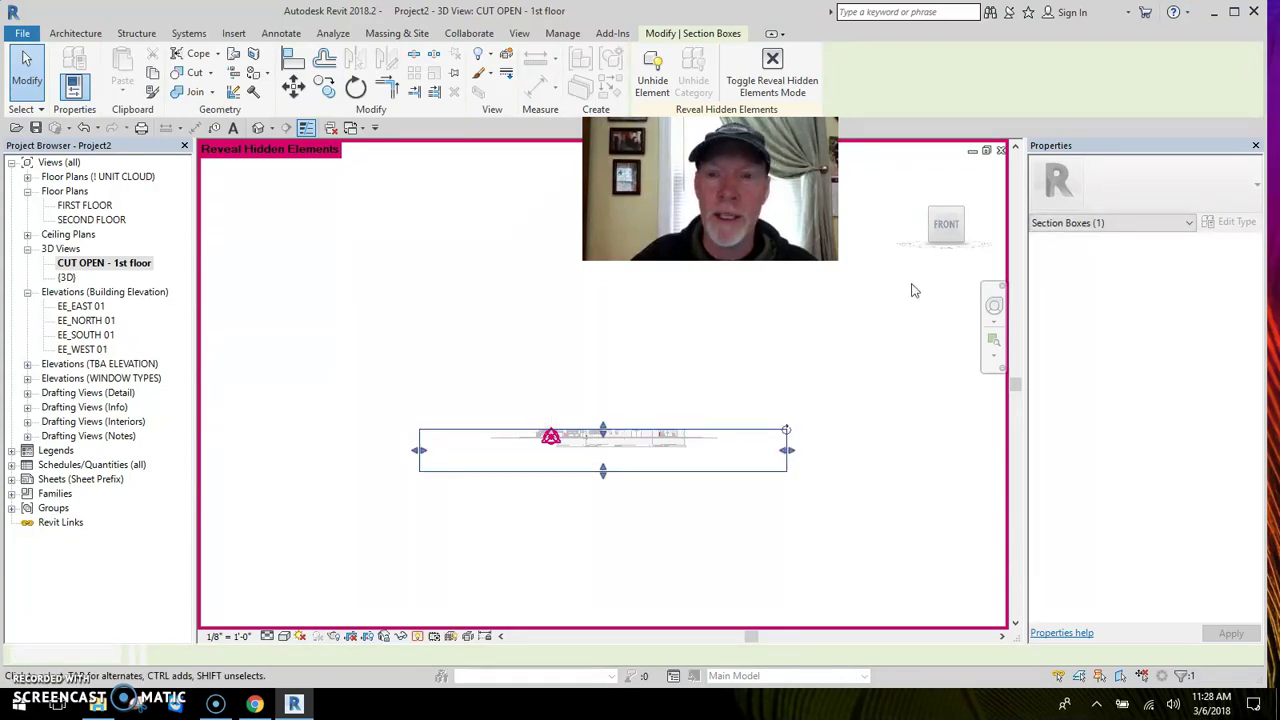
{"action": "left_click", "coordinate": [905, 248]}
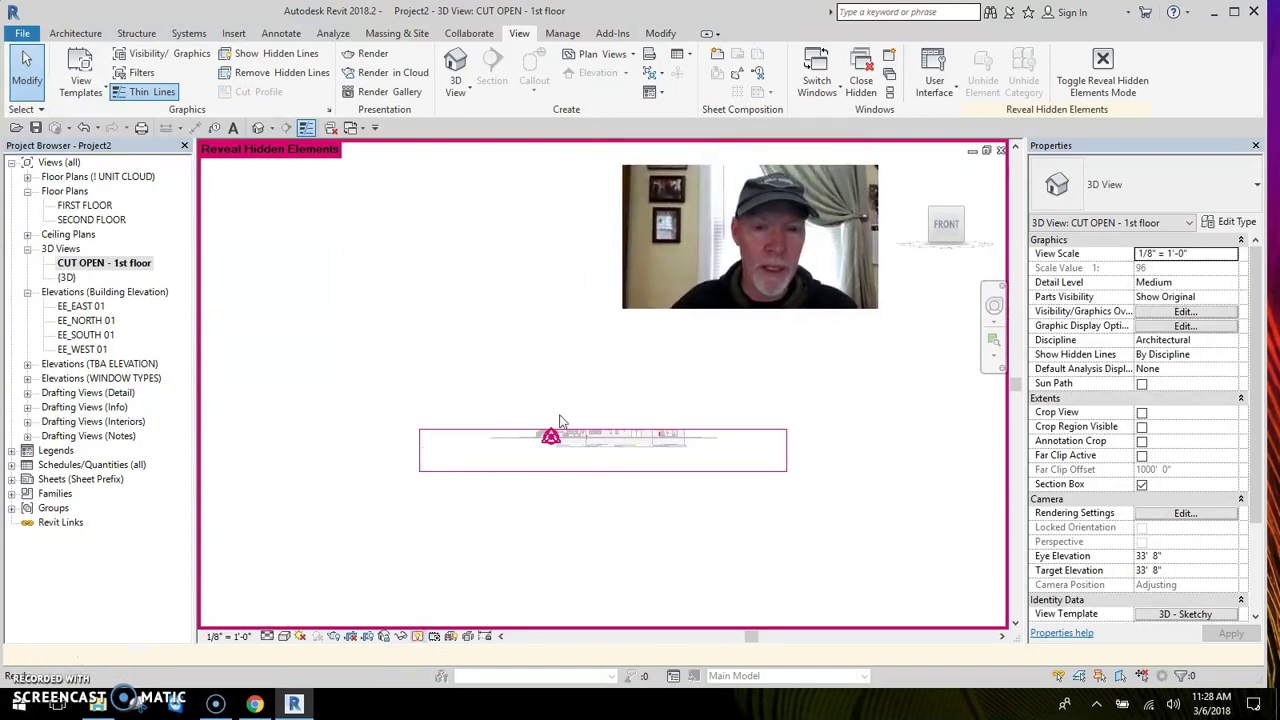
Exit Reveal Hidden Elements mode with RH and get an angled view of the cut floor.
{"action": "key", "text": "r"}
{"action": "key", "text": "h"}
{"action": "middle_click_drag", "start_coordinate": [543, 391], "coordinate": [565, 357], "text": "shift"}
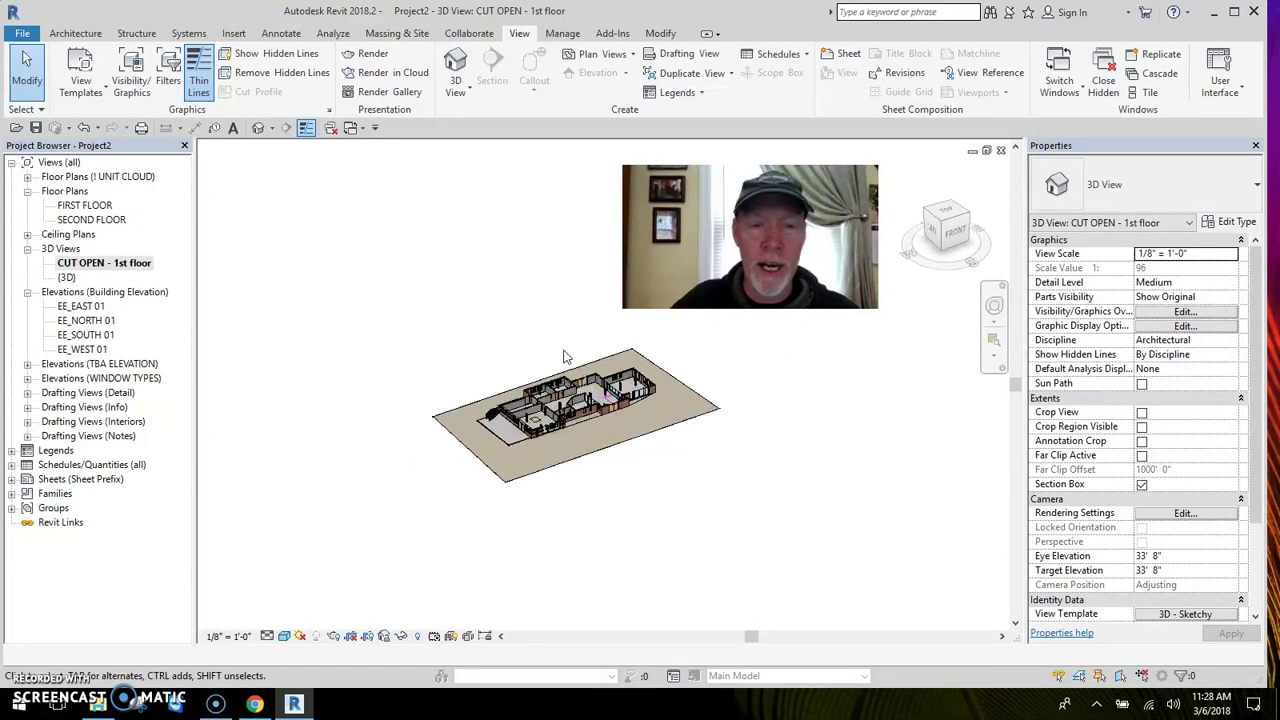
{"action": "scroll", "coordinate": [565, 357], "scroll_direction": "up", "scroll_amount": 5}
{"action": "middle_click_drag", "start_coordinate": [575, 400], "coordinate": [607, 480], "text": "shift"}
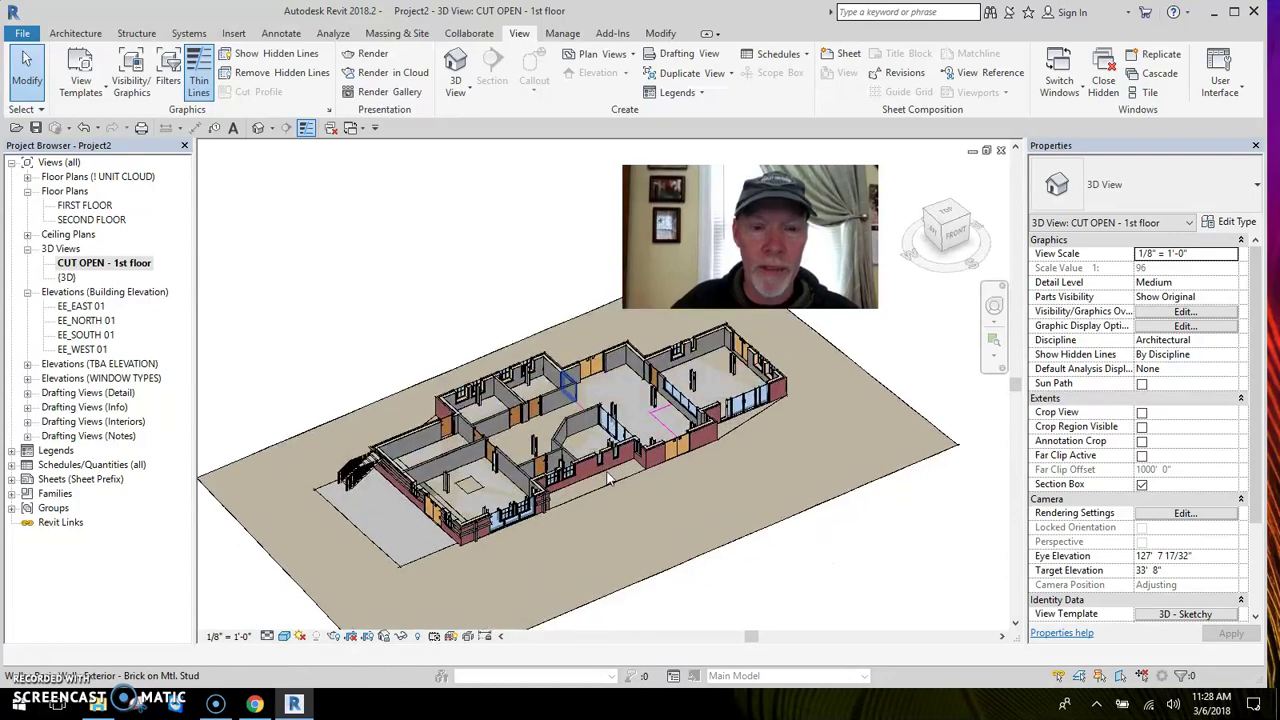
Hide the terrain toposurface in this view with EH.
{"action": "left_click", "coordinate": [642, 514]}
{"action": "key", "text": "e"}
{"action": "key", "text": "h"}
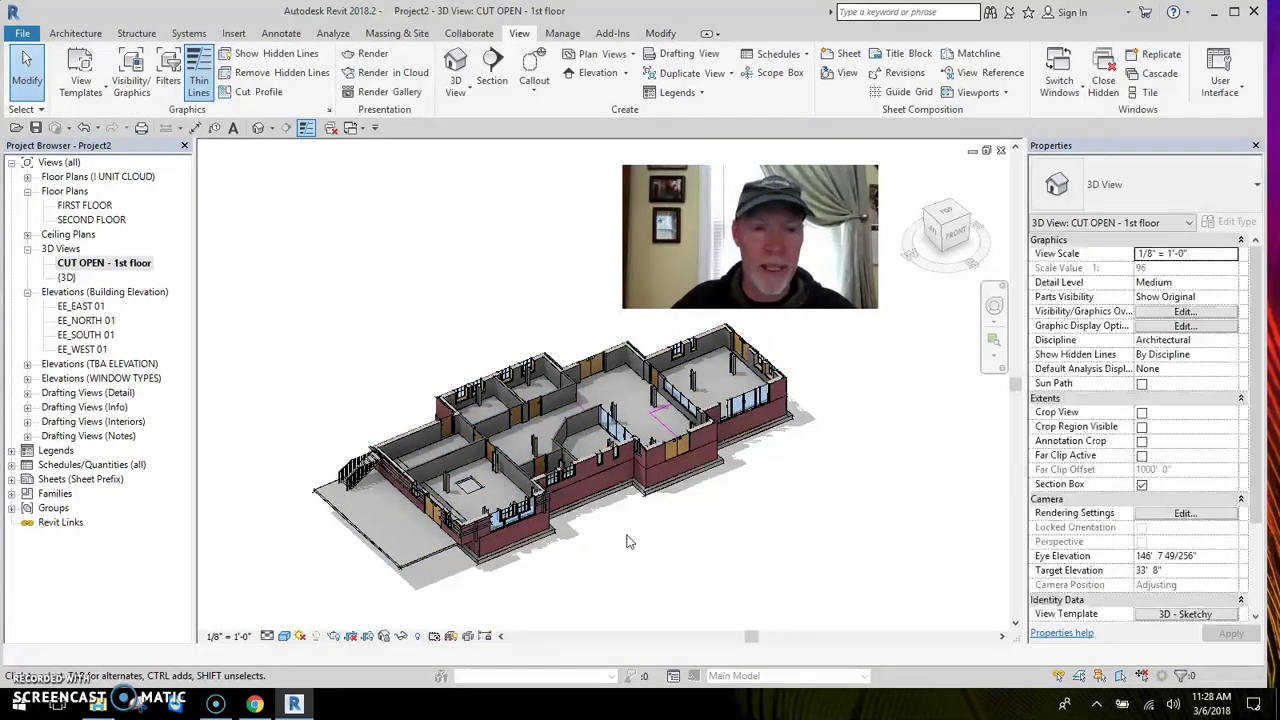
{"action": "scroll", "coordinate": [623, 531], "scroll_direction": "up", "scroll_amount": 4}
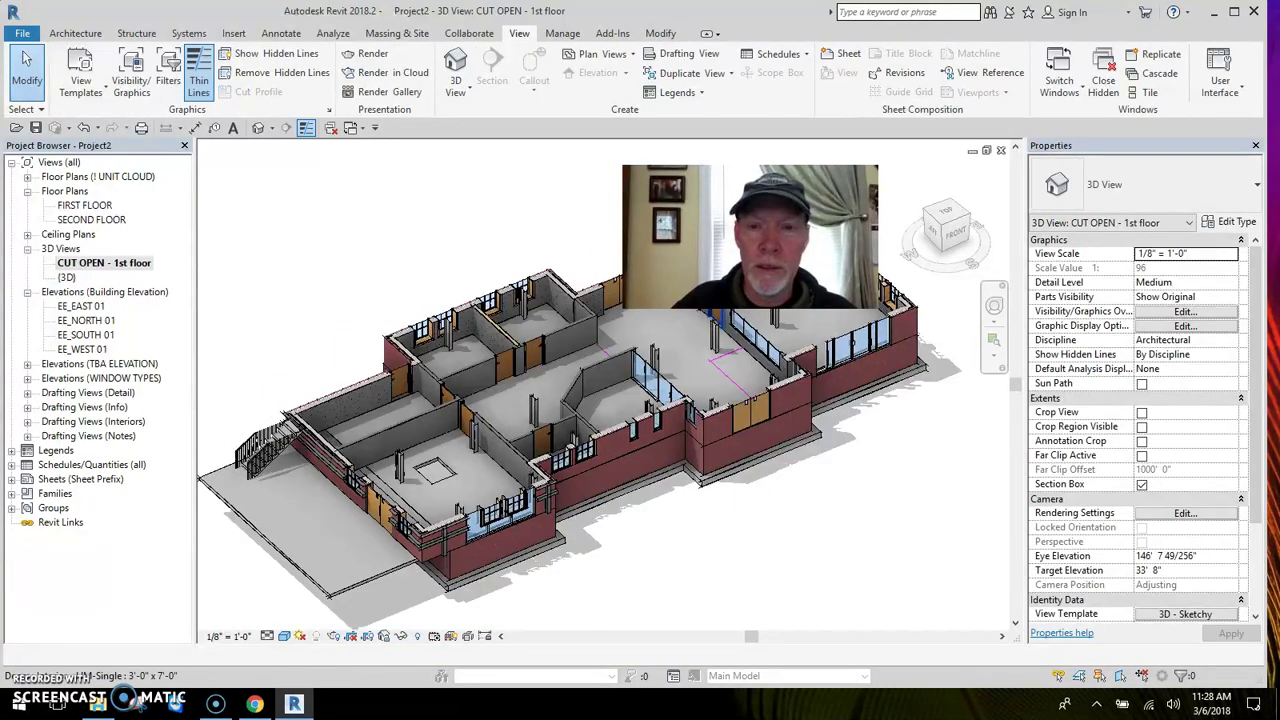